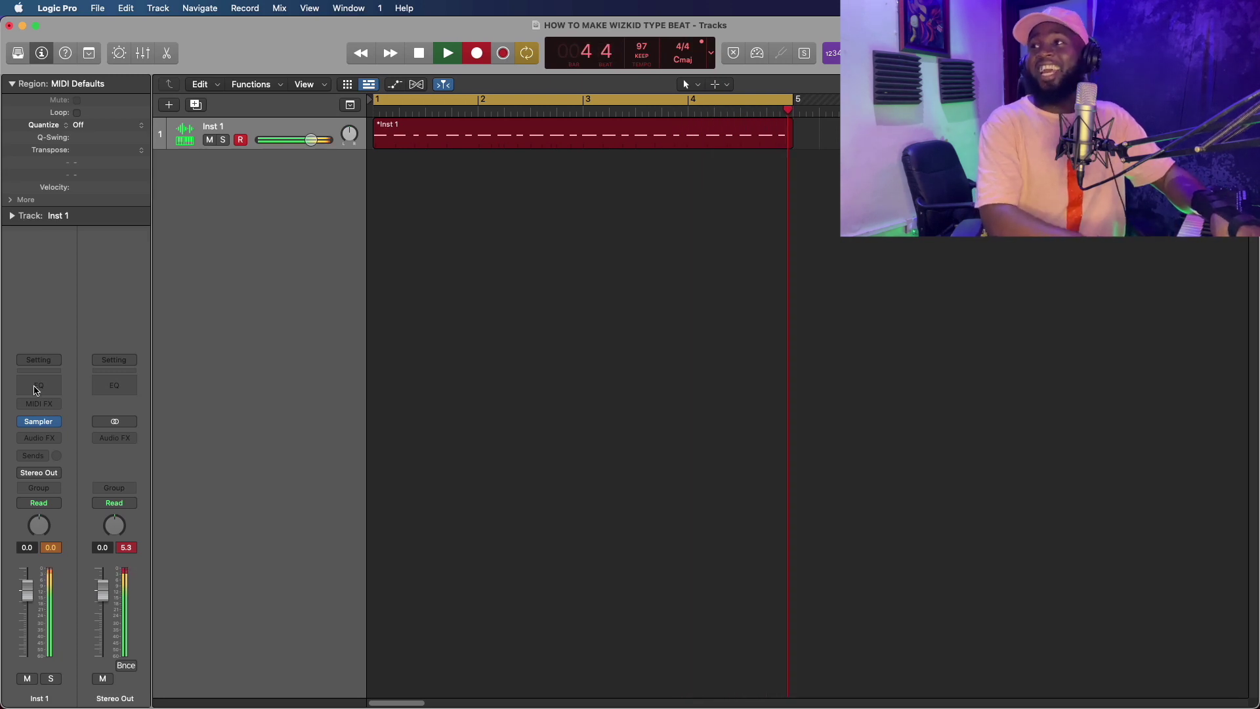
Stop playback and open the Inst 1 region's notes in the Piano Roll.
{"action": "key", "text": "e"}
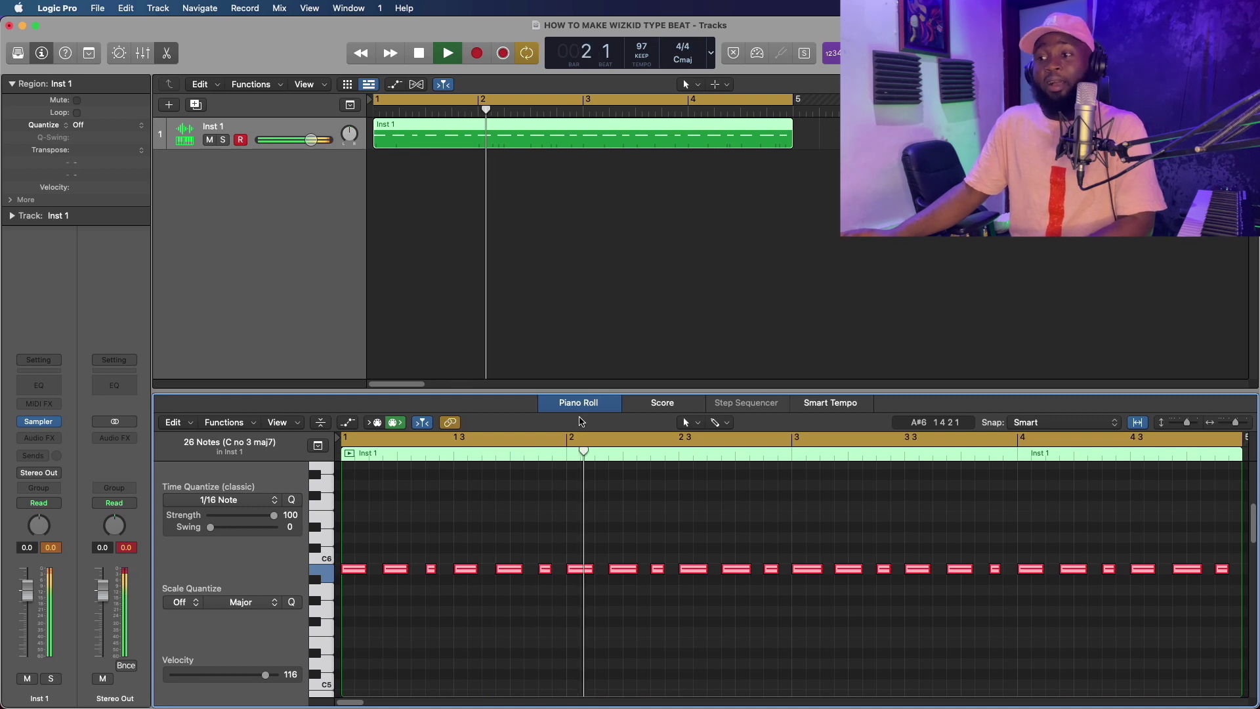
{"action": "key", "text": "e"}
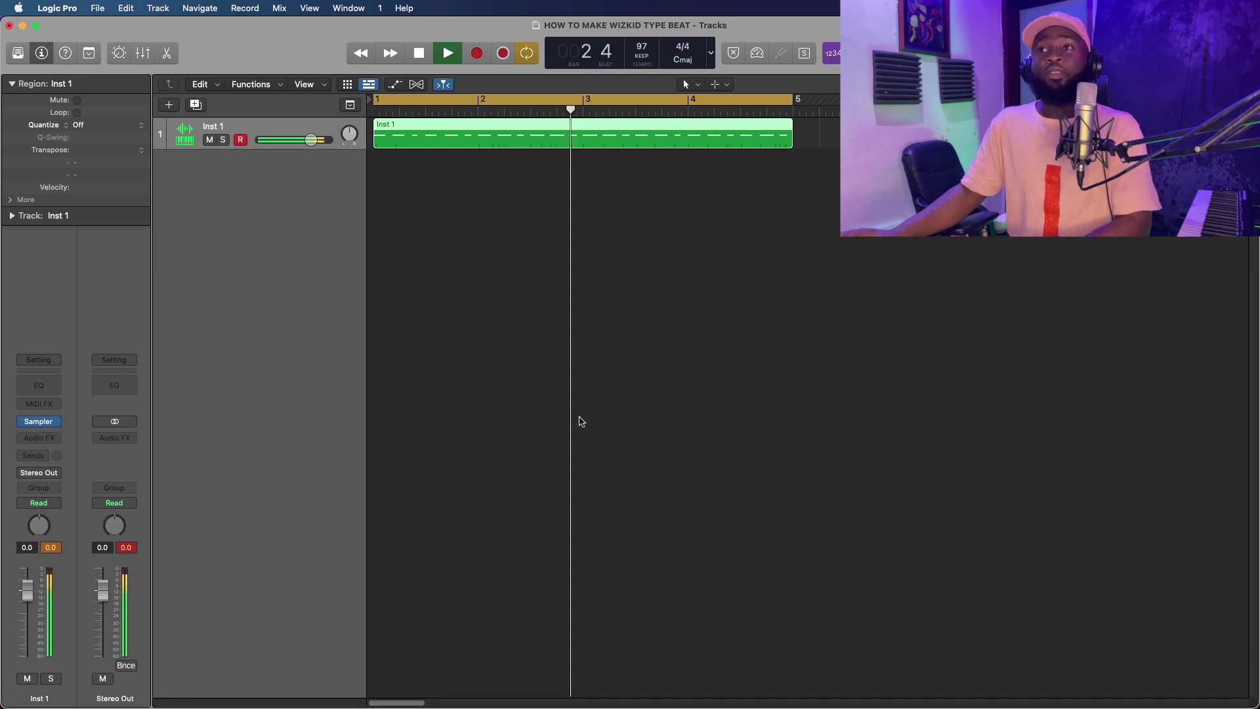
{"action": "key", "text": "space"}
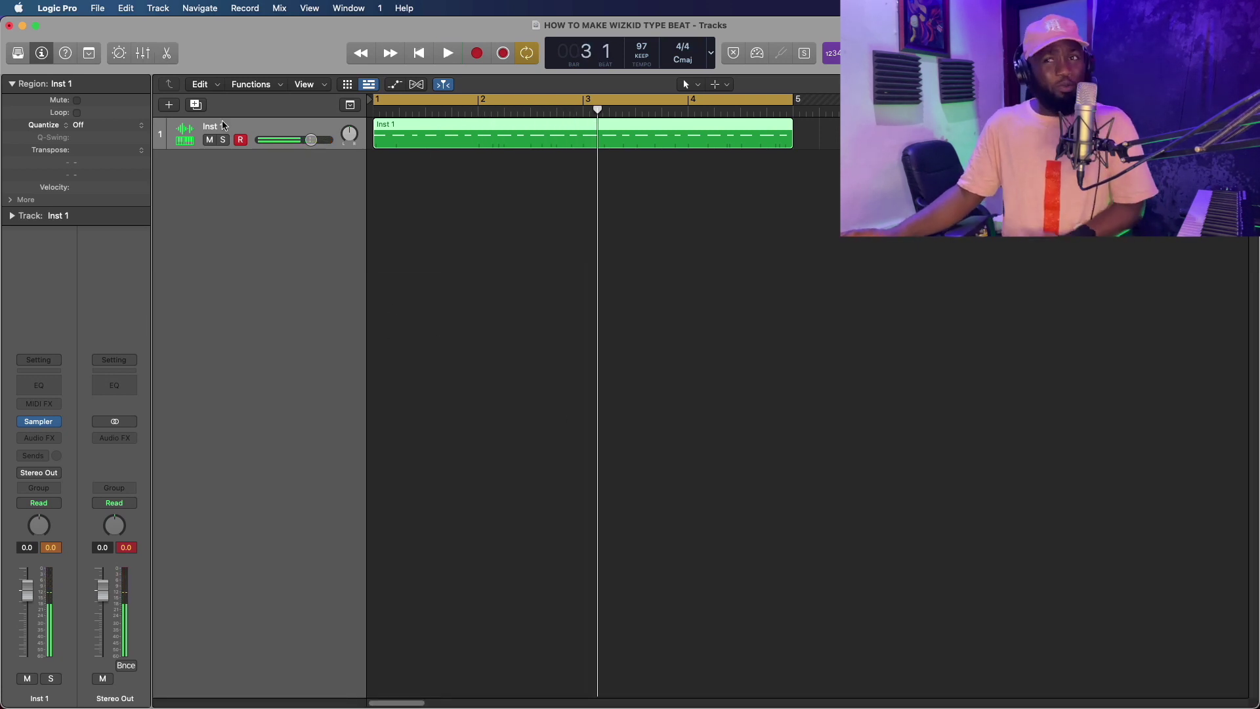
{"action": "double_click", "coordinate": [497, 151]}
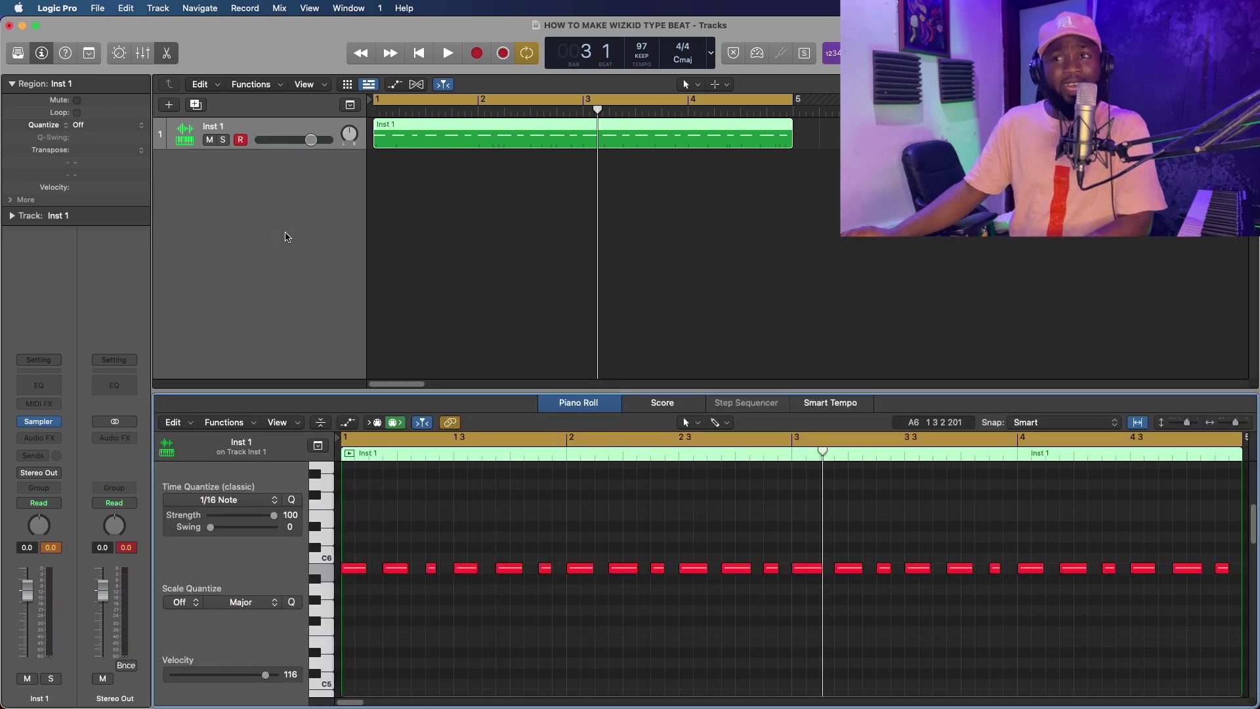
Duplicate the Inst 1 track, rehearse over the loop and record a two-bar part on the new Inst 2 track.
{"action": "left_click", "coordinate": [197, 106]}
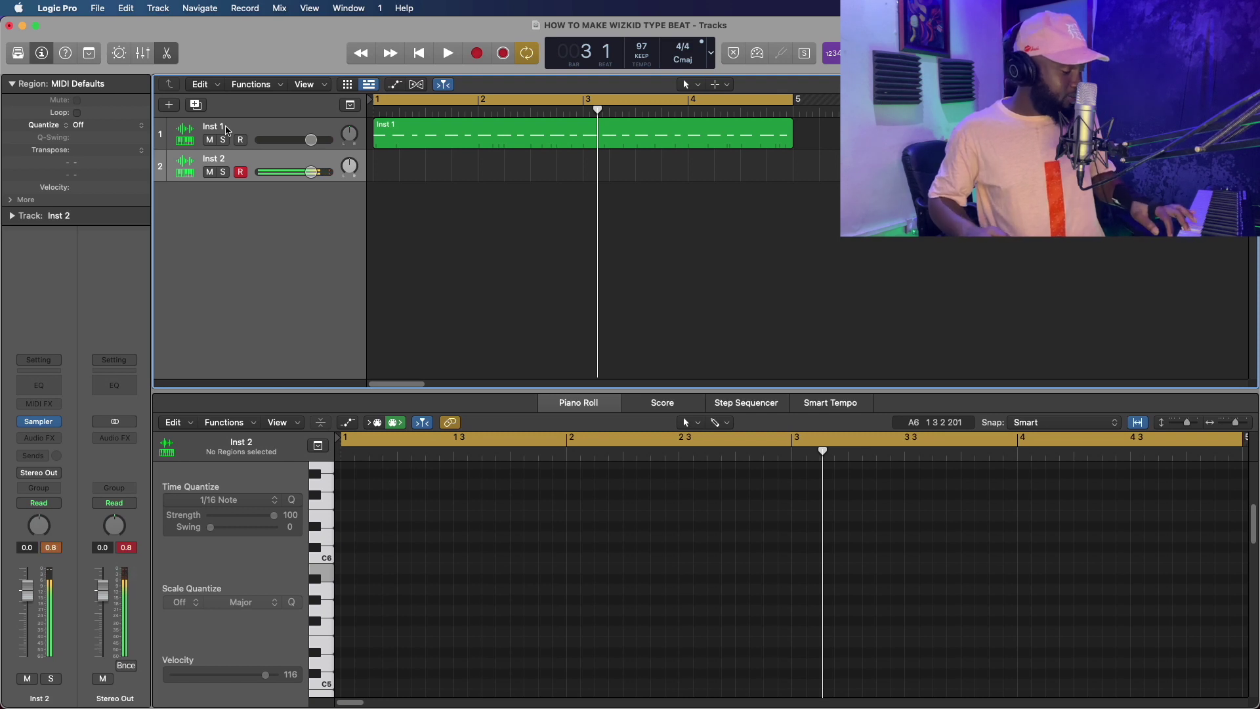
{"action": "key", "text": "Return"}
{"action": "key", "text": "space"}
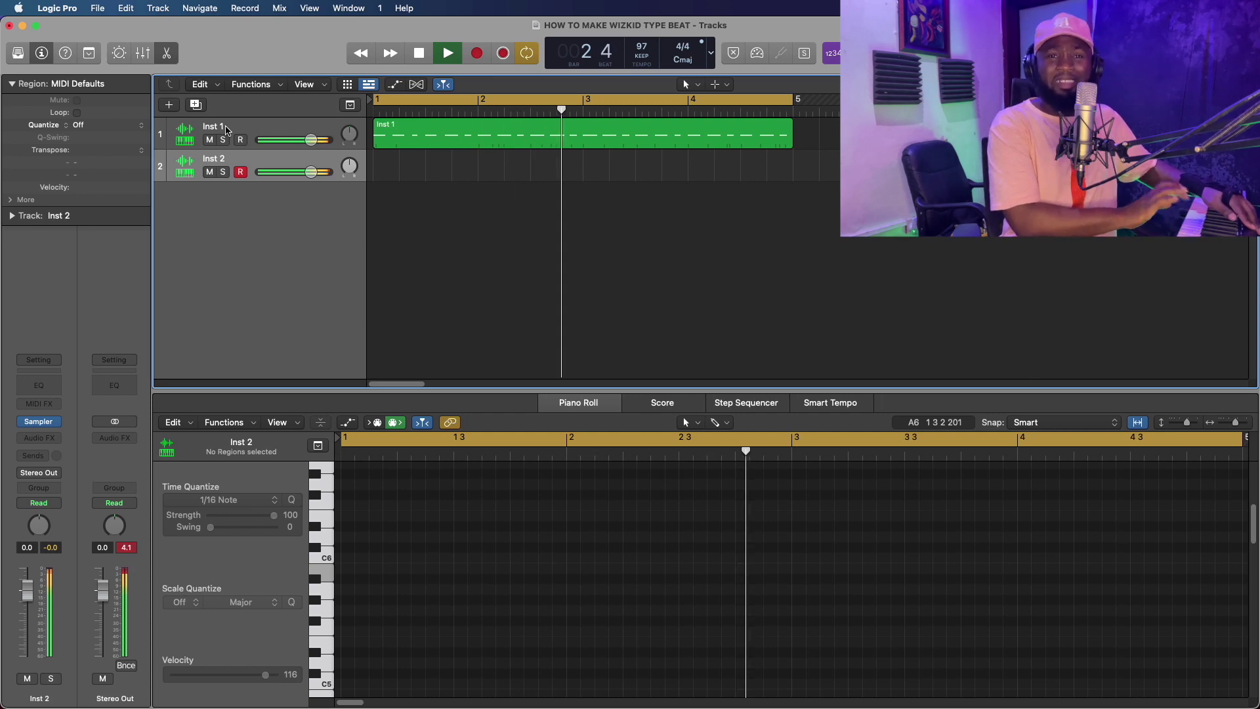
{"action": "key", "text": "space"}
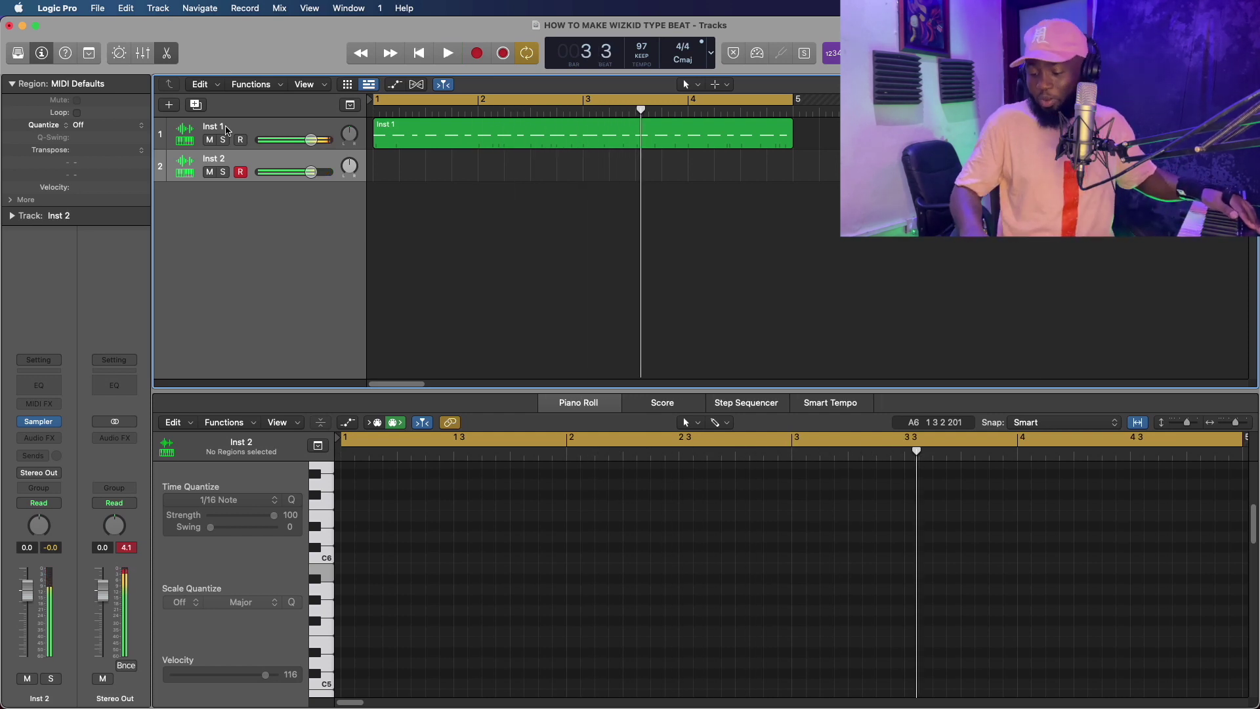
{"action": "key", "text": "r"}
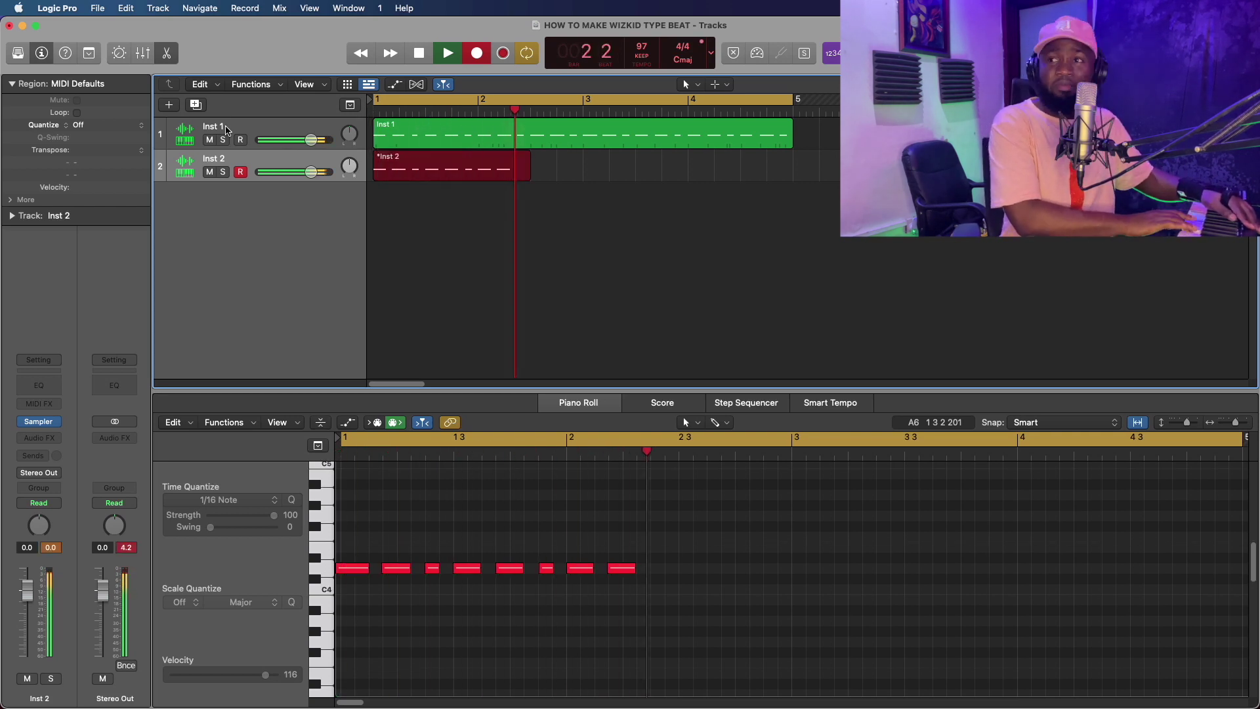
{"action": "key", "text": "space"}
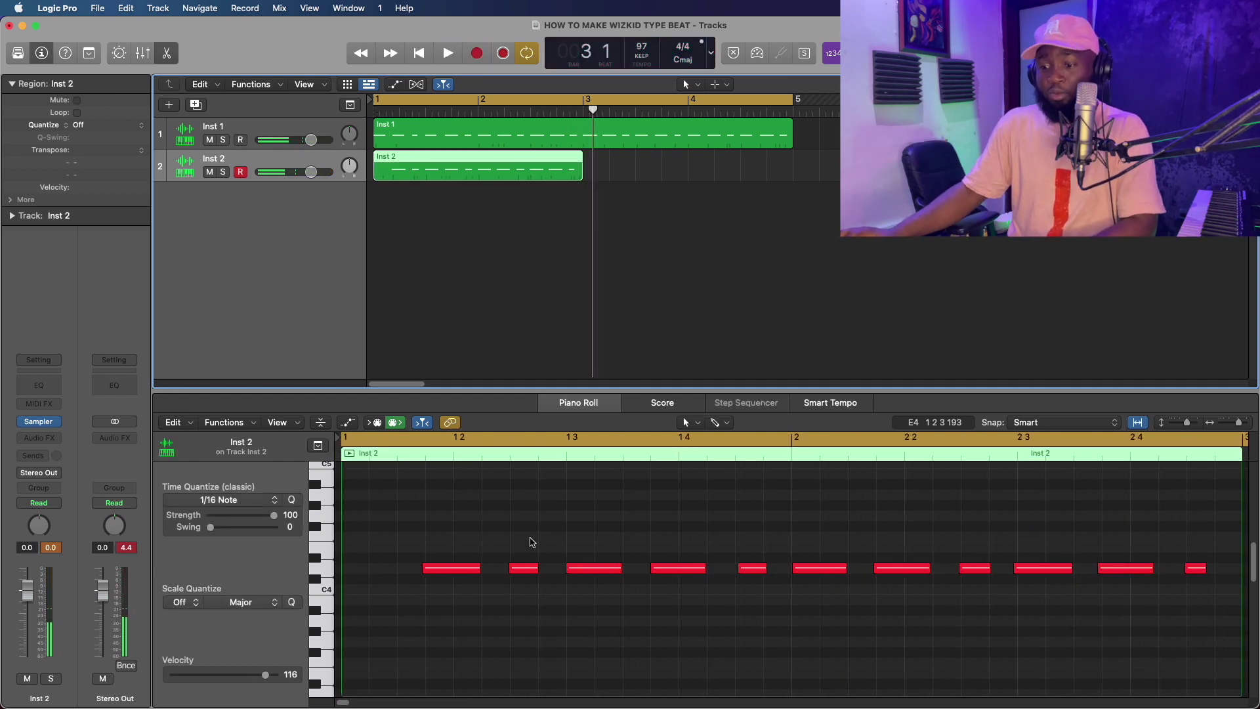
Quantize all Inst 2 notes to 1/16 and copy the first note to the start of bar 1.
{"action": "left_click", "coordinate": [532, 542]}
{"action": "key", "text": "super+a"}
{"action": "left_click", "coordinate": [462, 602]}
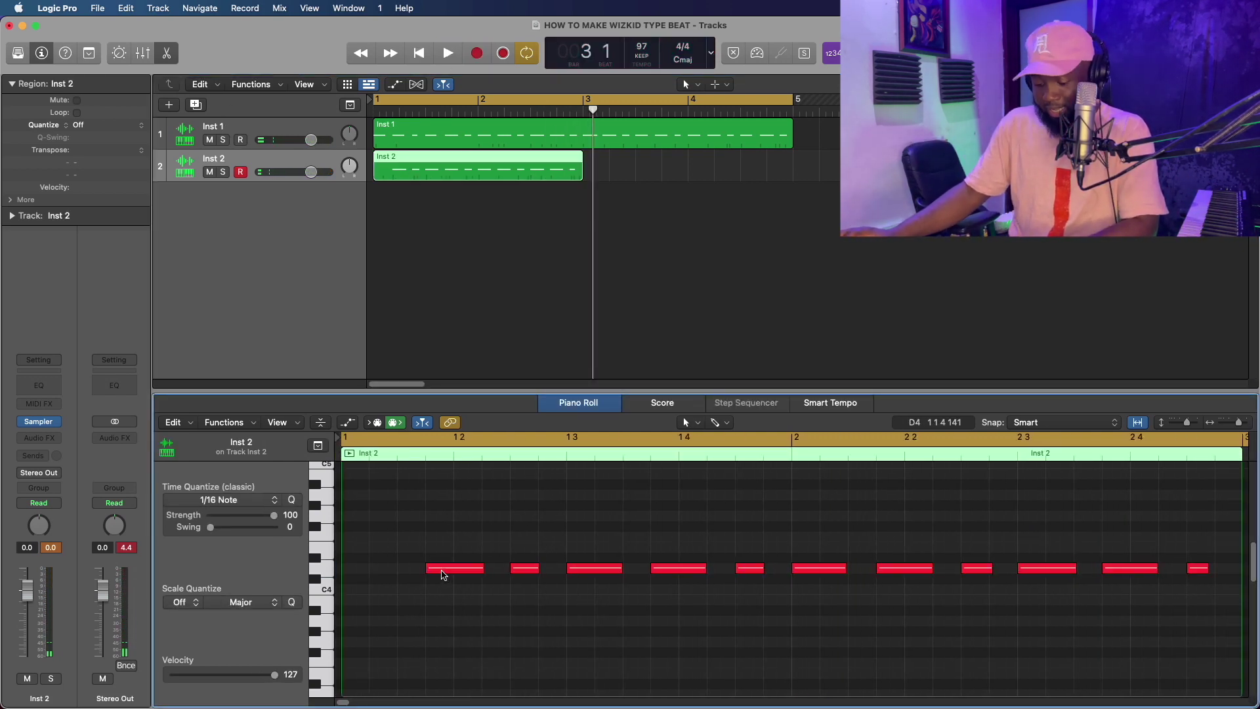
{"action": "left_click_drag", "start_coordinate": [445, 572], "coordinate": [361, 572]}
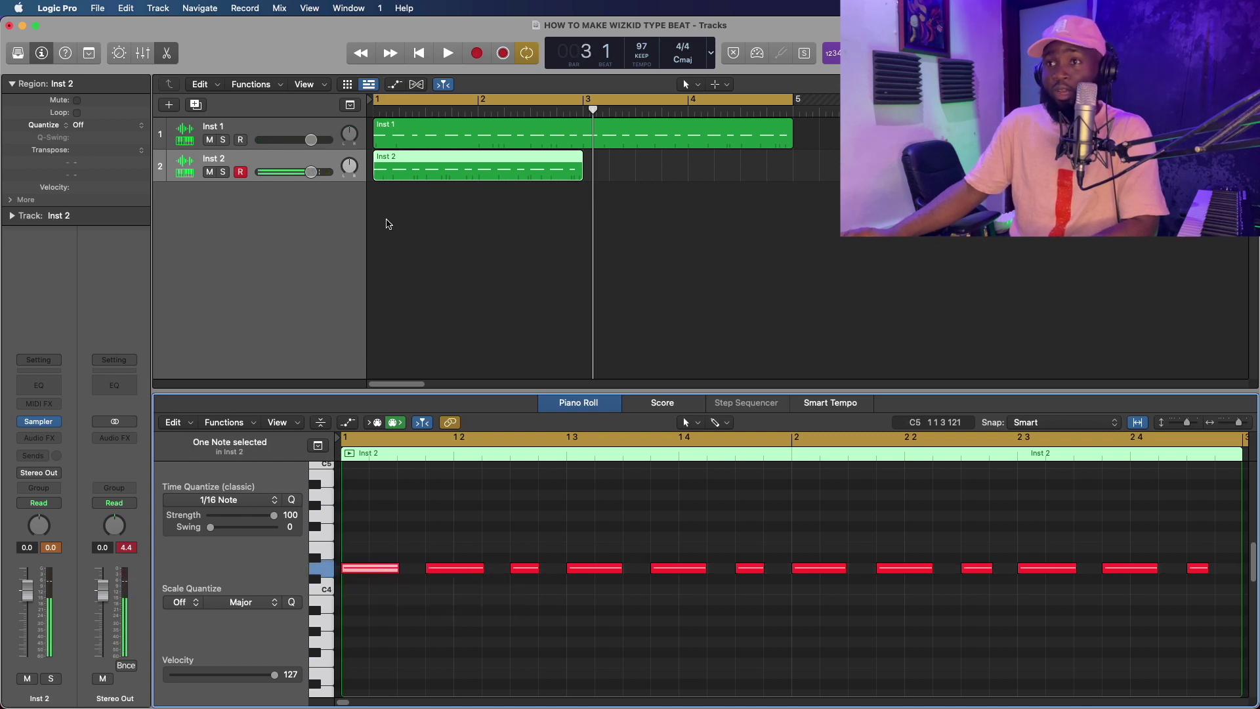
Copy the two-bar Inst 2 region to bar 3 and add a third Sampler instrument track below it.
{"action": "left_click_drag", "start_coordinate": [384, 165], "coordinate": [666, 166]}
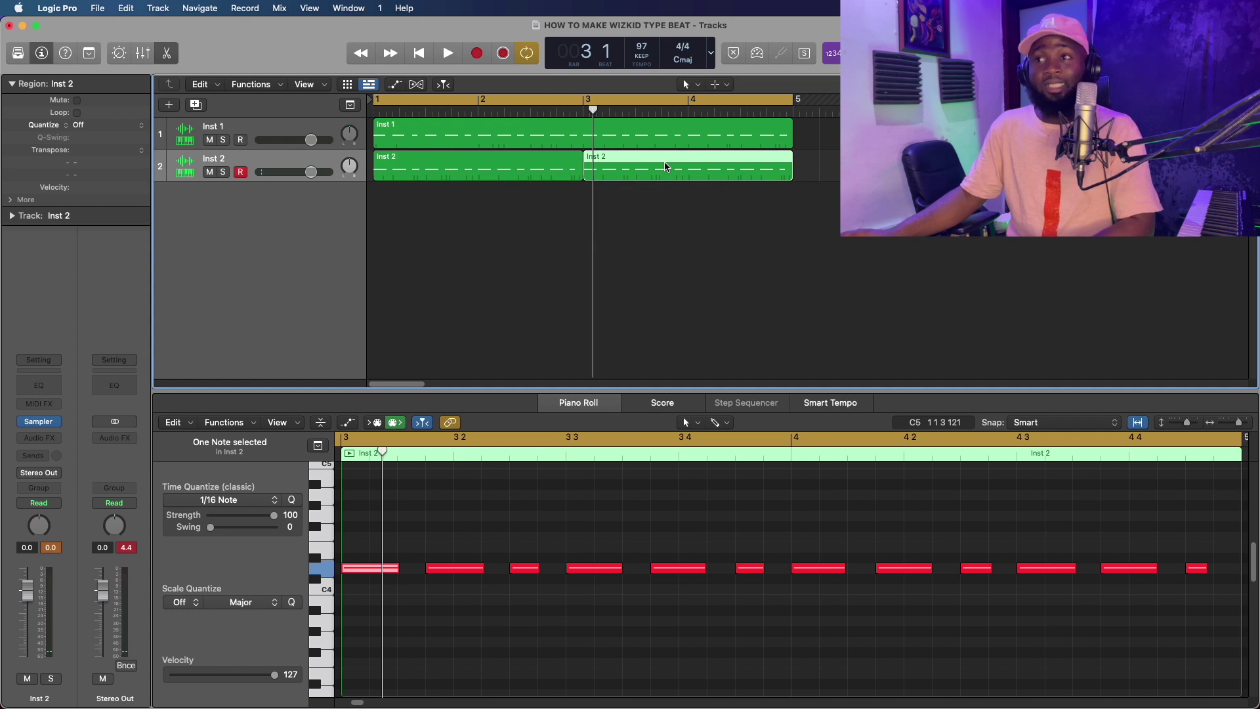
{"action": "left_click", "coordinate": [575, 216]}
{"action": "double_click", "coordinate": [238, 190]}
Play a part over the loop and capture the performance as a four-bar region on Inst 3, then play it back.
{"action": "key", "text": "space"}
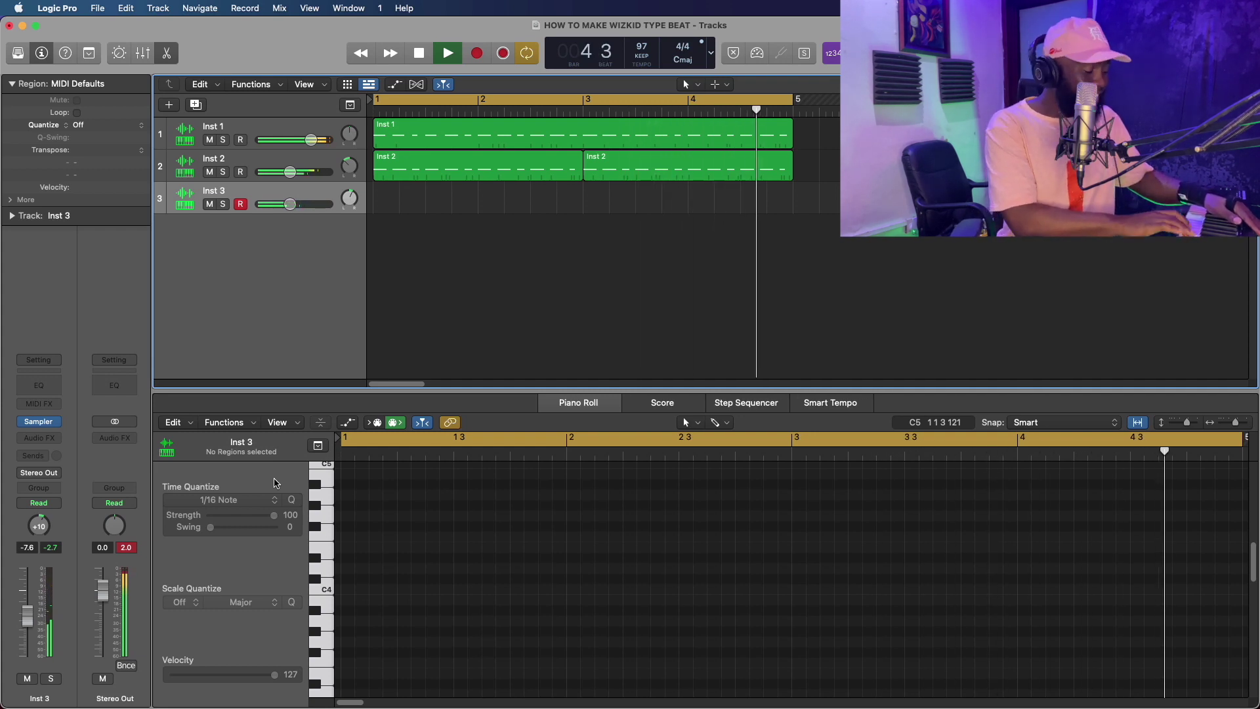
{"action": "key", "text": "space"}
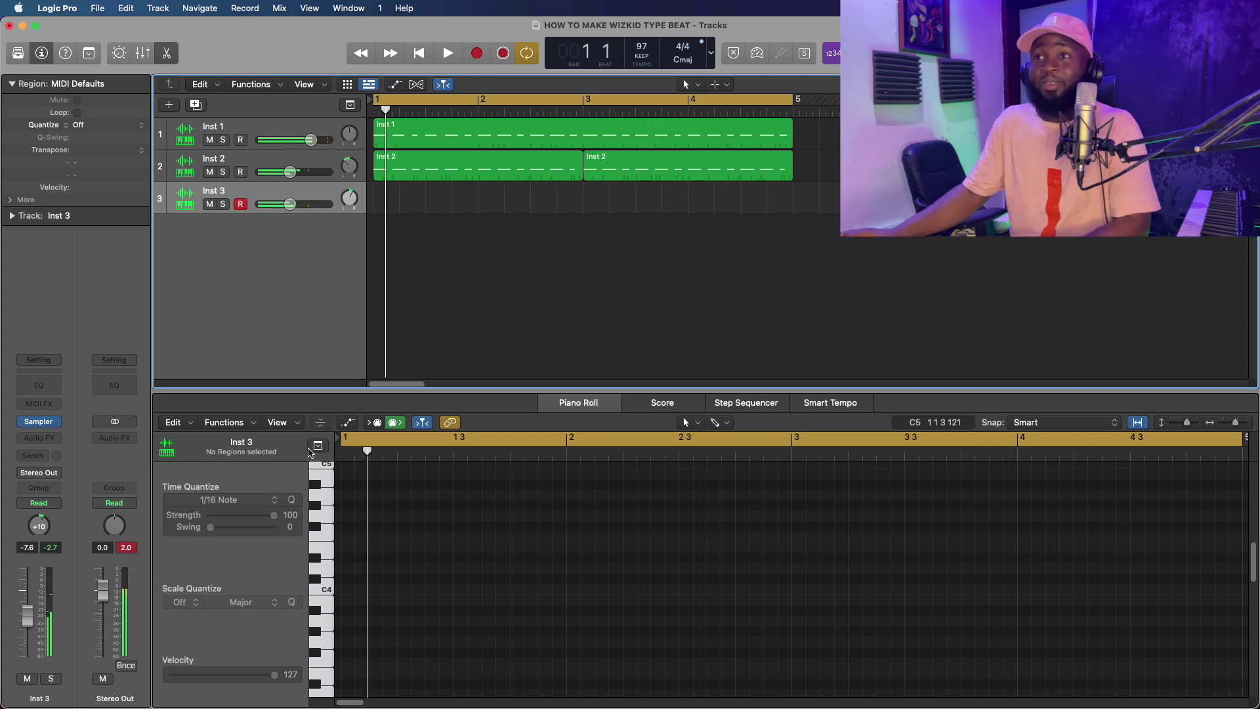
{"action": "left_click", "coordinate": [507, 55]}
{"action": "key", "text": "space"}
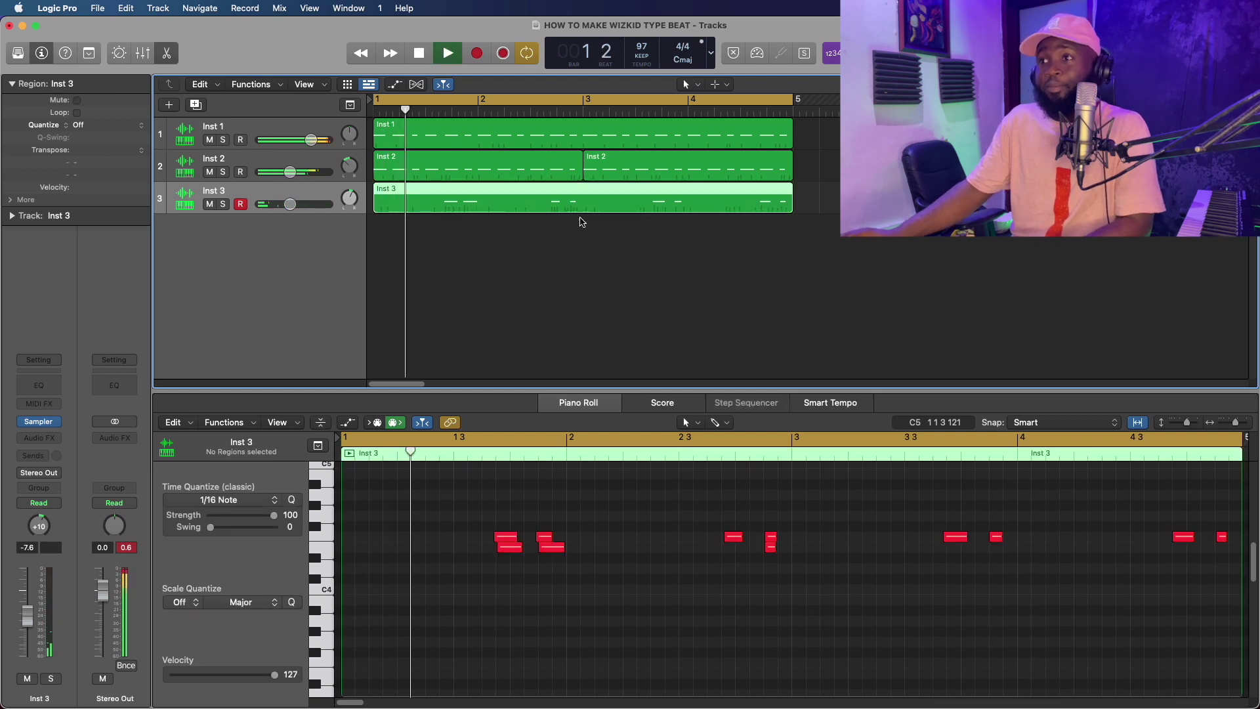
Split the Inst 3 region at bar 3 with the Scissors tool and delete its first half.
{"action": "left_click", "coordinate": [721, 84]}
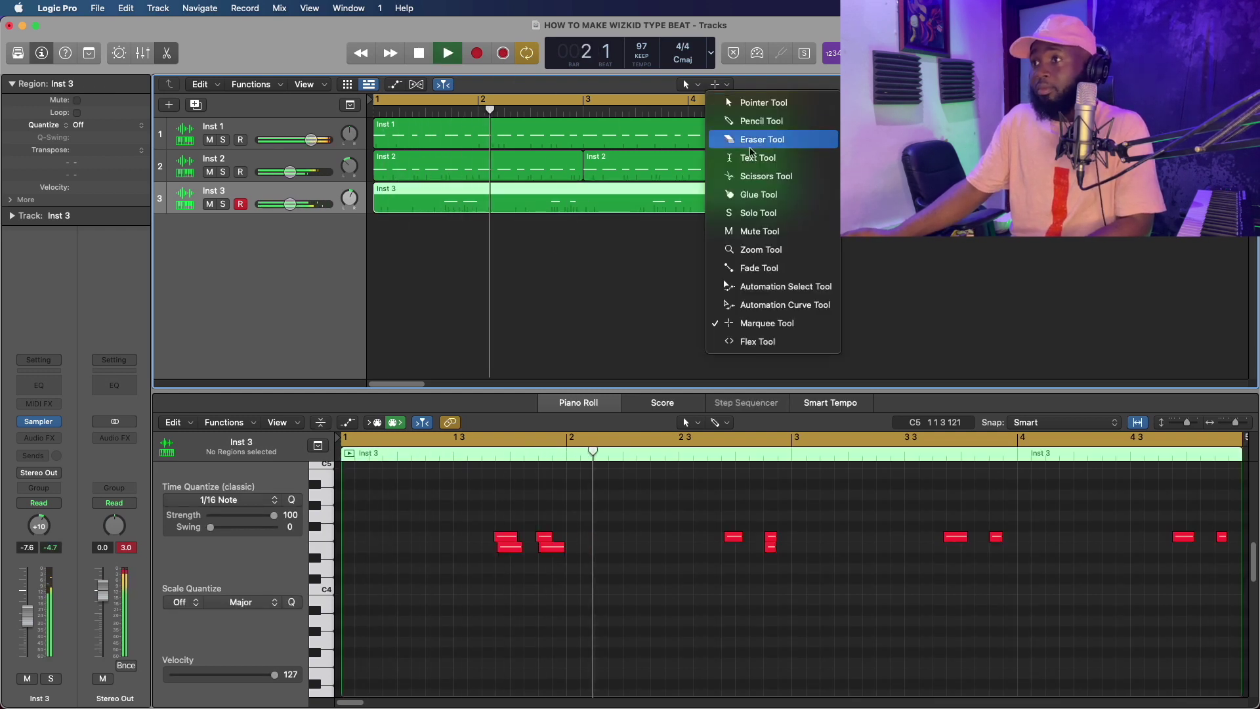
{"action": "left_click", "coordinate": [742, 178]}
{"action": "left_click", "coordinate": [583, 198]}
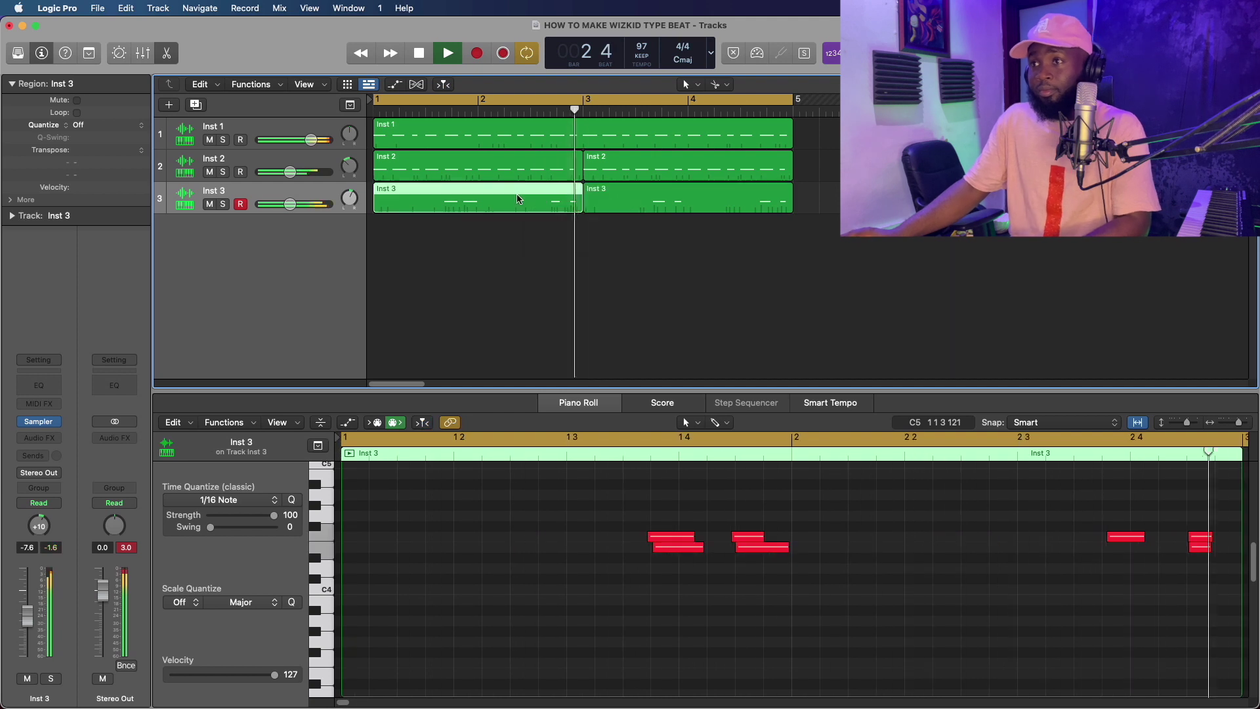
{"action": "key", "text": "space"}
{"action": "key", "text": "Delete"}
{"action": "key", "text": "space"}
{"action": "left_click_drag", "start_coordinate": [654, 197], "coordinate": [438, 201]}
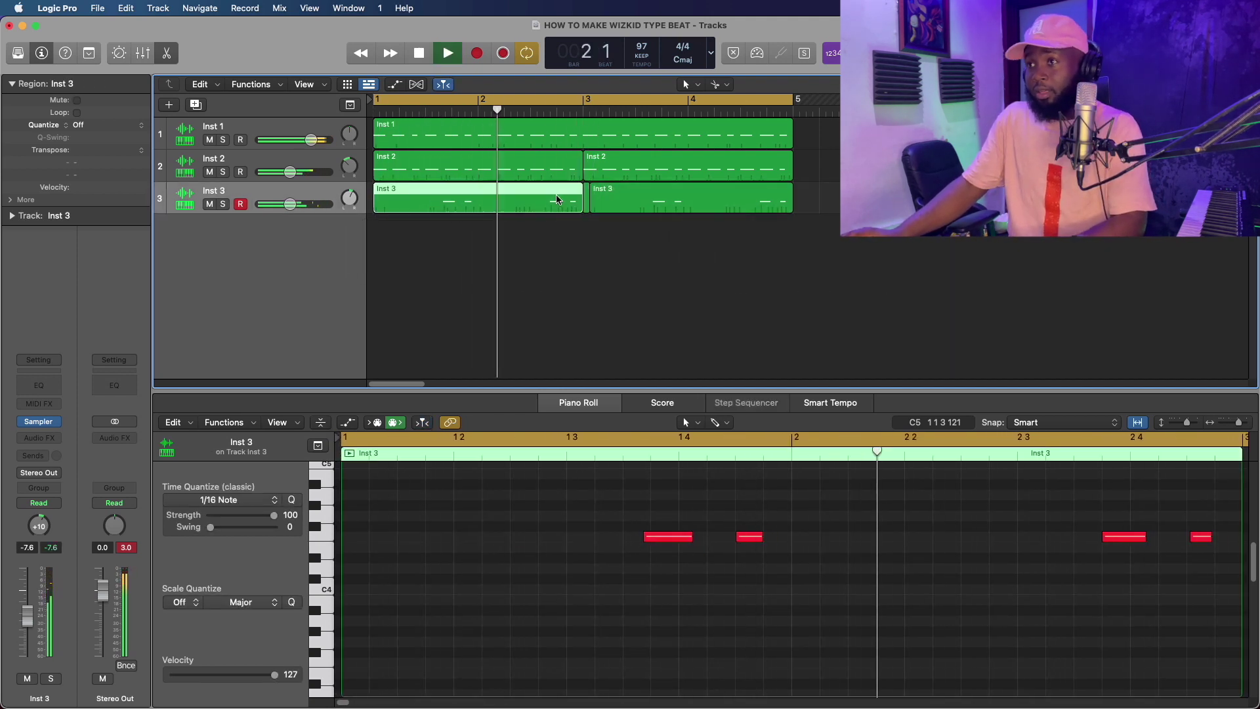
{"action": "key", "text": "space"}
{"action": "key", "text": "super+z"}
Copy the Inst 3 region at bar 3 to bar 1 and play the loop.
{"action": "left_click", "coordinate": [676, 198]}
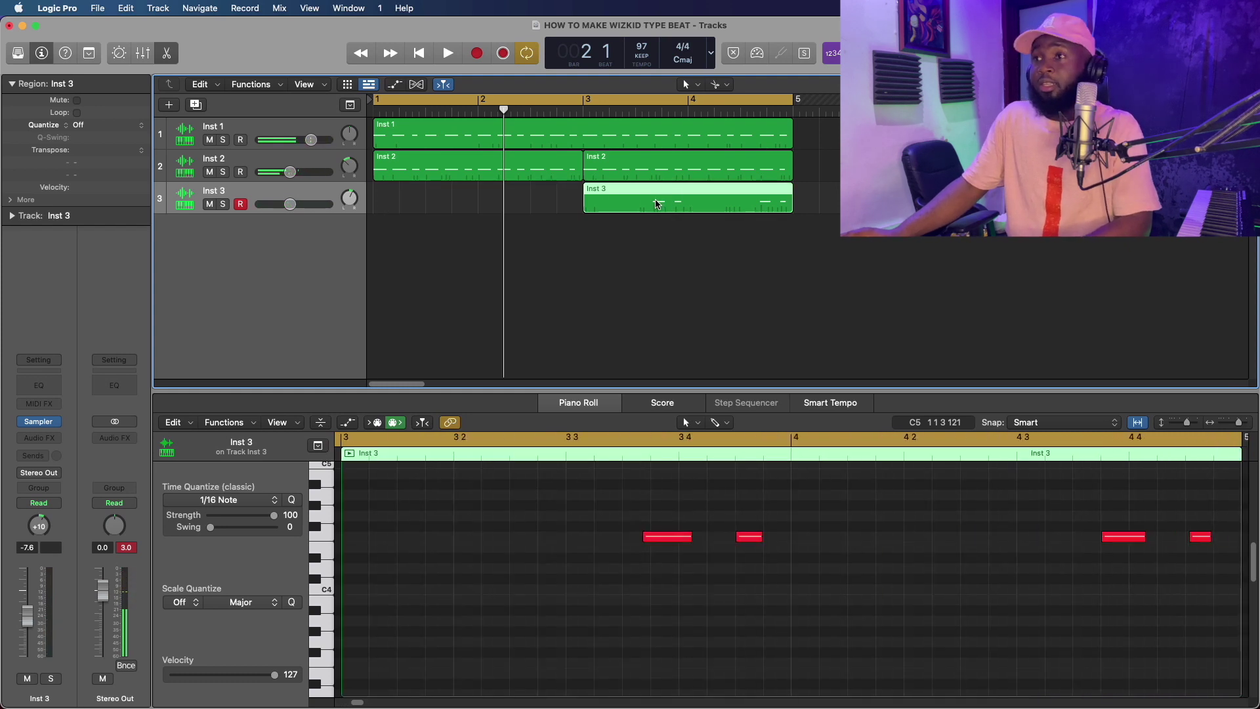
{"action": "left_click_drag", "start_coordinate": [657, 204], "coordinate": [446, 202]}
{"action": "key", "text": "space"}
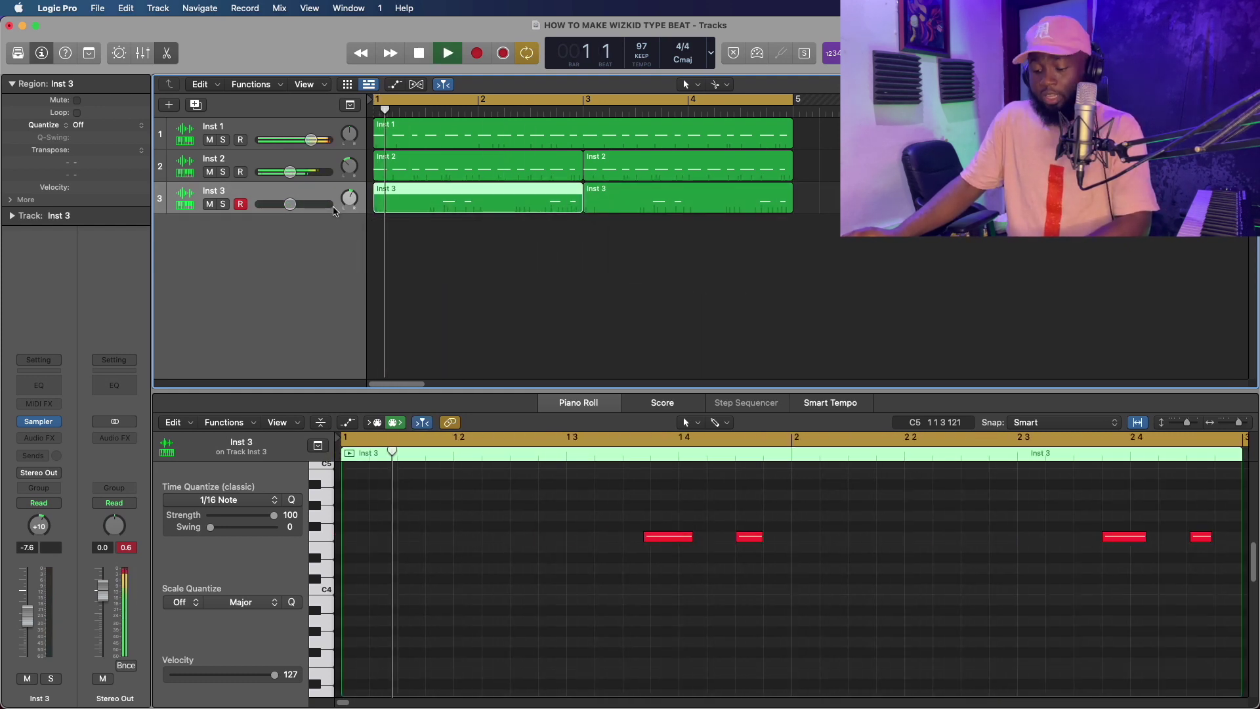
Close the Piano Roll and trim the start of both Inst 3 regions to bars 2 and 4.
{"action": "key", "text": "e"}
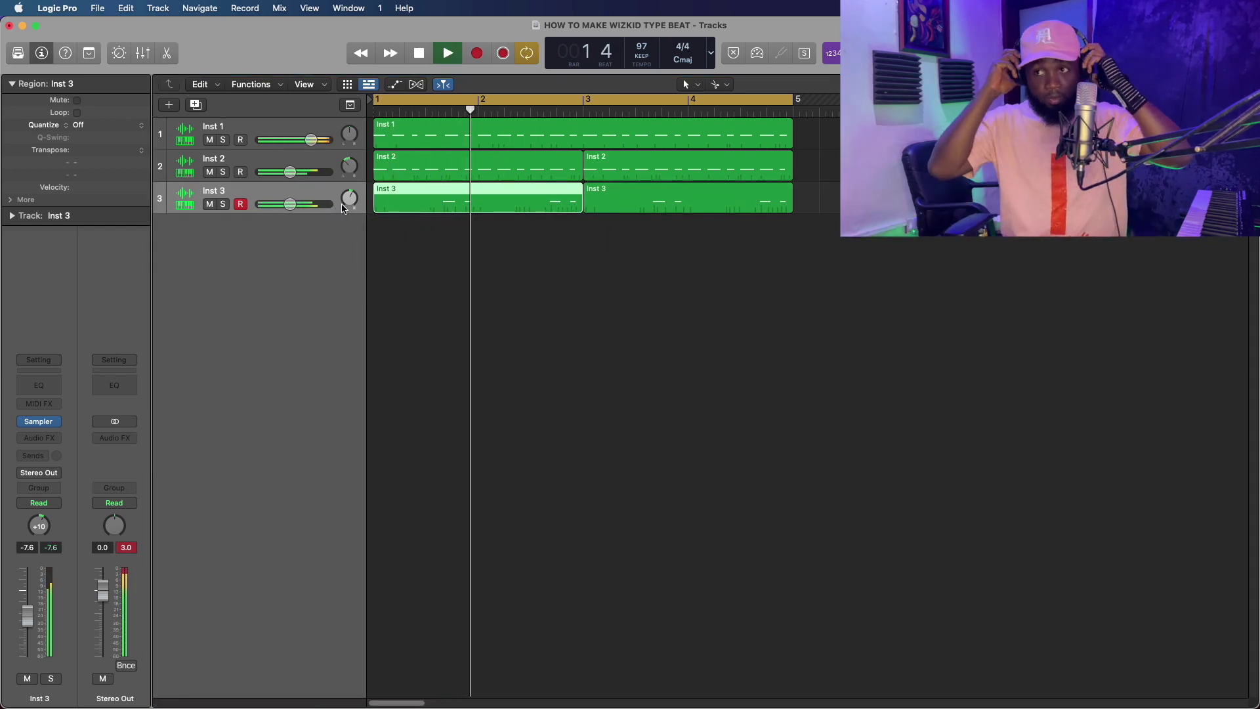
{"action": "left_click", "coordinate": [304, 195]}
{"action": "key", "text": "space"}
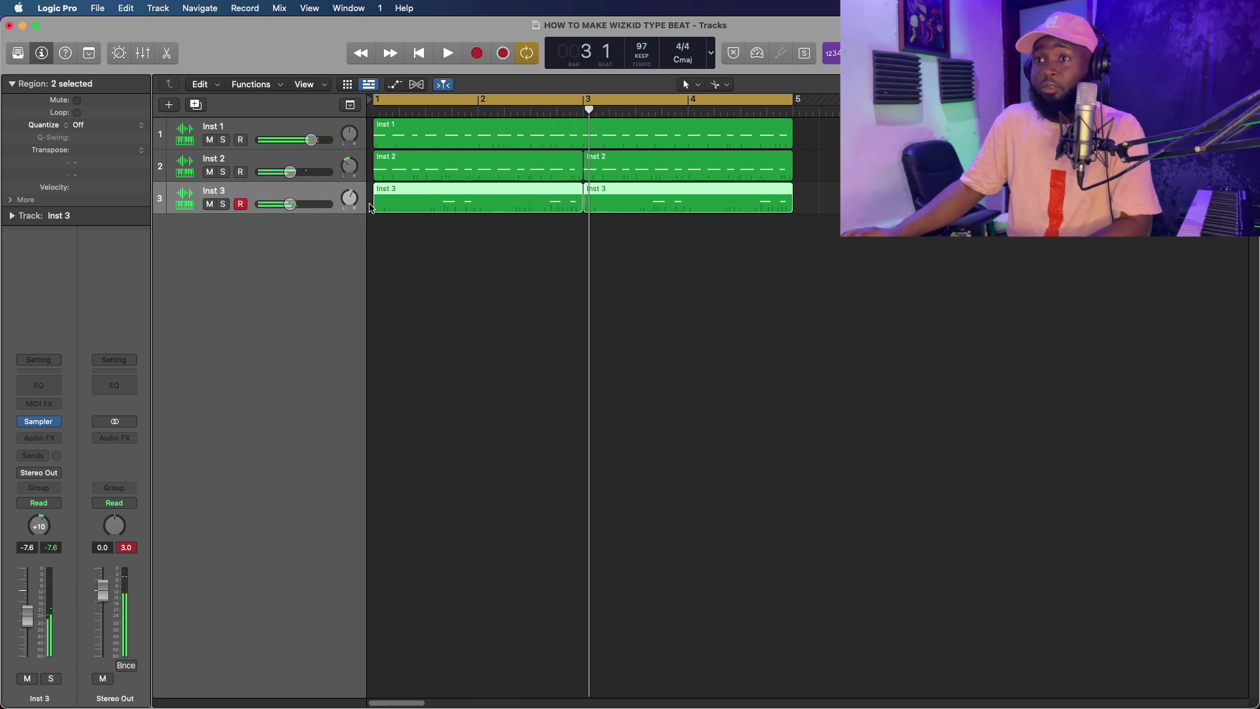
{"action": "left_click_drag", "start_coordinate": [377, 204], "coordinate": [497, 220]}
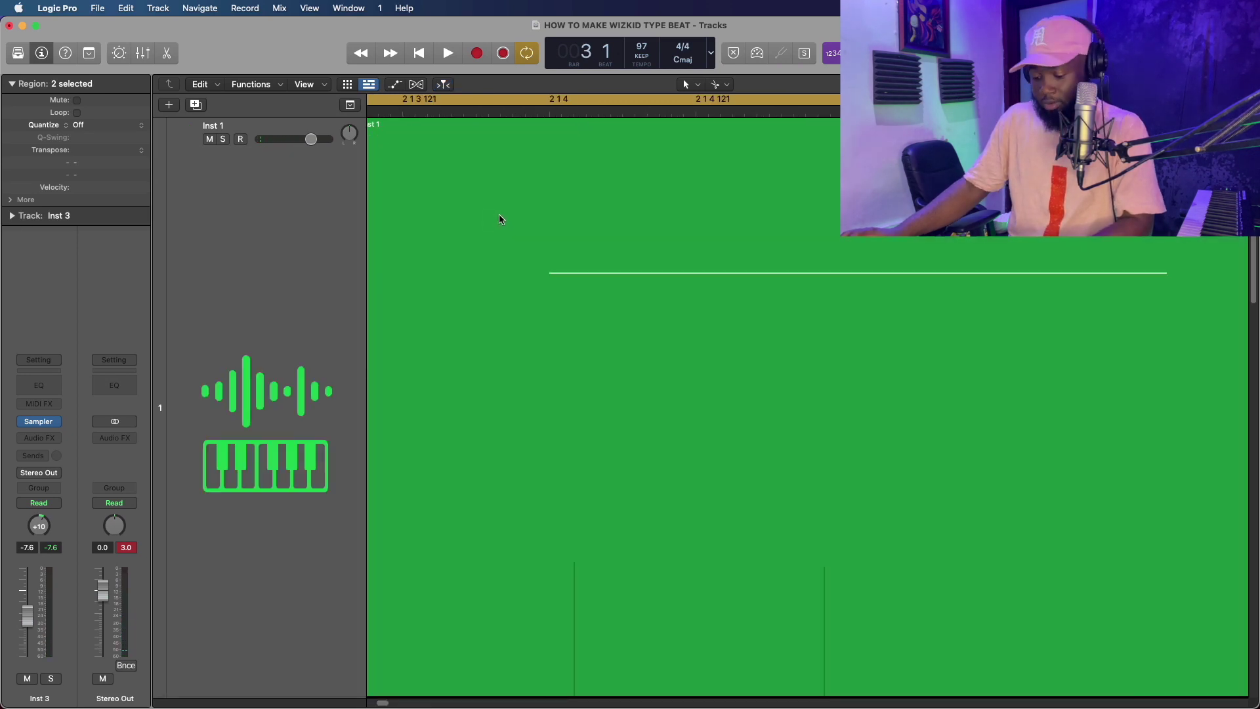
Copy both trimmed Inst 3 regions one bar earlier to fill bars 1 and 3 while the loop plays.
{"action": "left_click", "coordinate": [501, 219], "text": "ctrl+alt"}
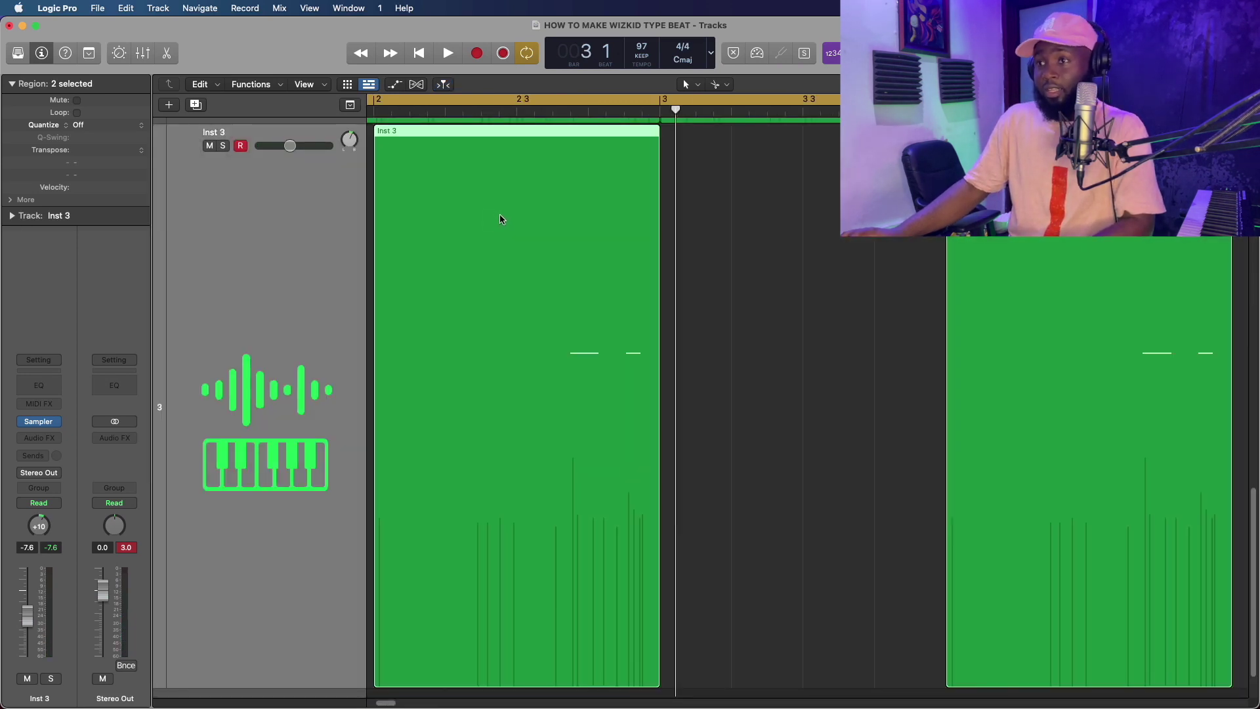
{"action": "left_click_drag", "start_coordinate": [501, 220], "coordinate": [501, 219]}
{"action": "left_click", "coordinate": [499, 221], "text": "ctrl+alt"}
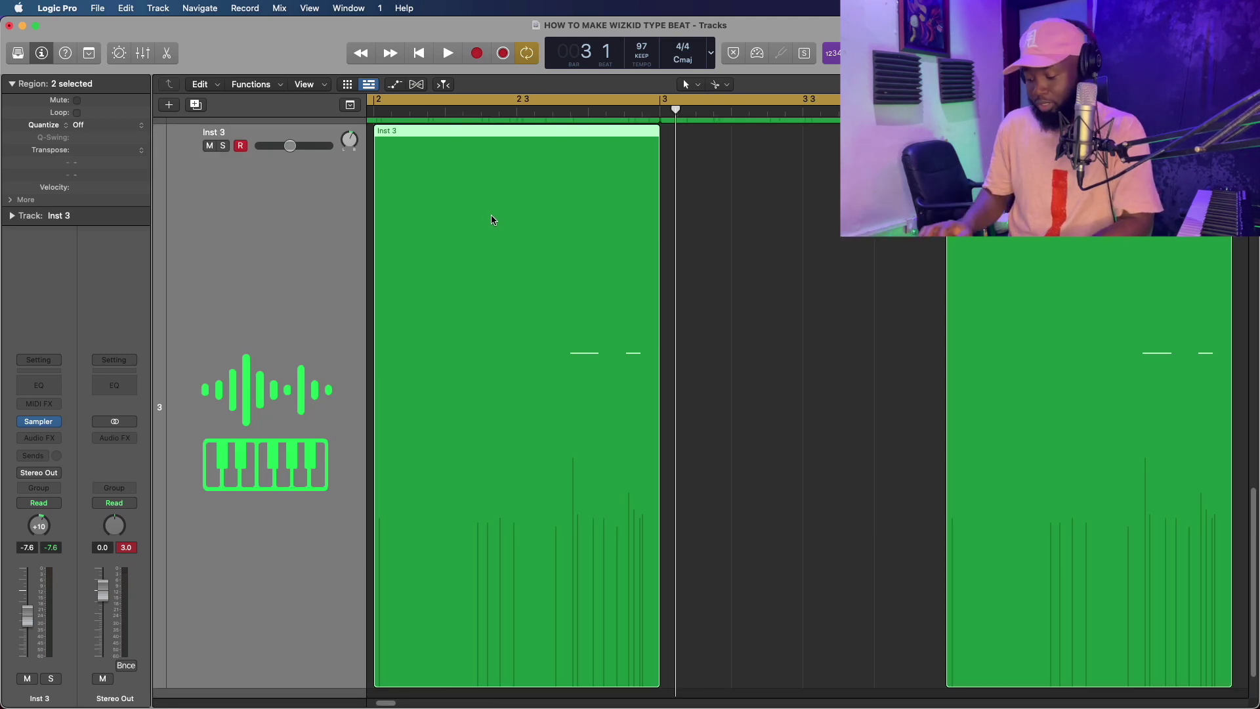
{"action": "left_click", "coordinate": [493, 223], "text": "ctrl+alt"}
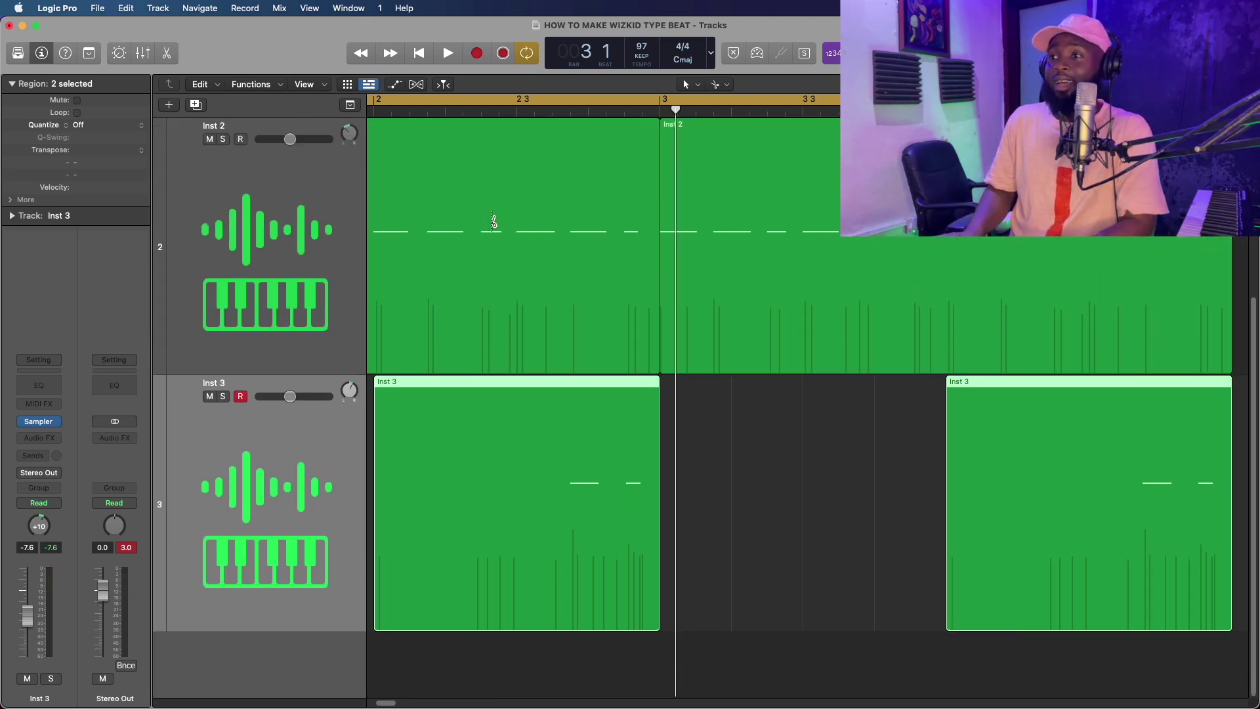
{"action": "left_click", "coordinate": [494, 223], "text": "ctrl+alt"}
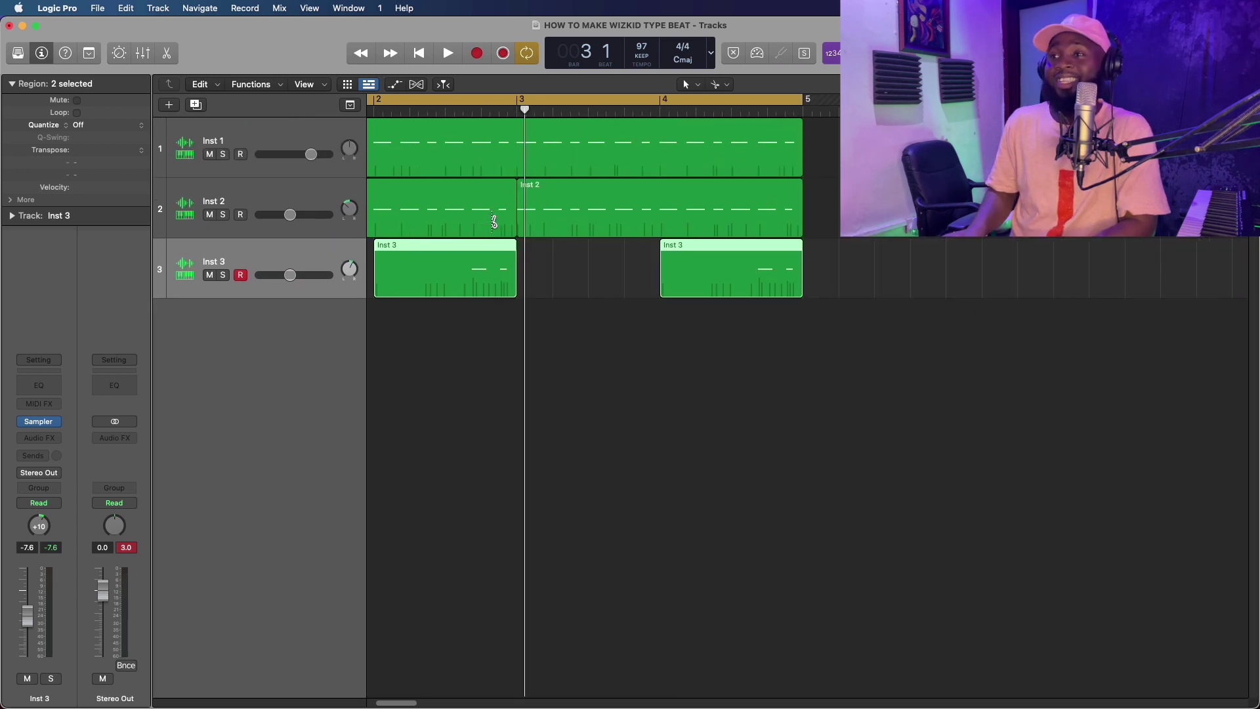
{"action": "left_click", "coordinate": [494, 222], "text": "ctrl+alt"}
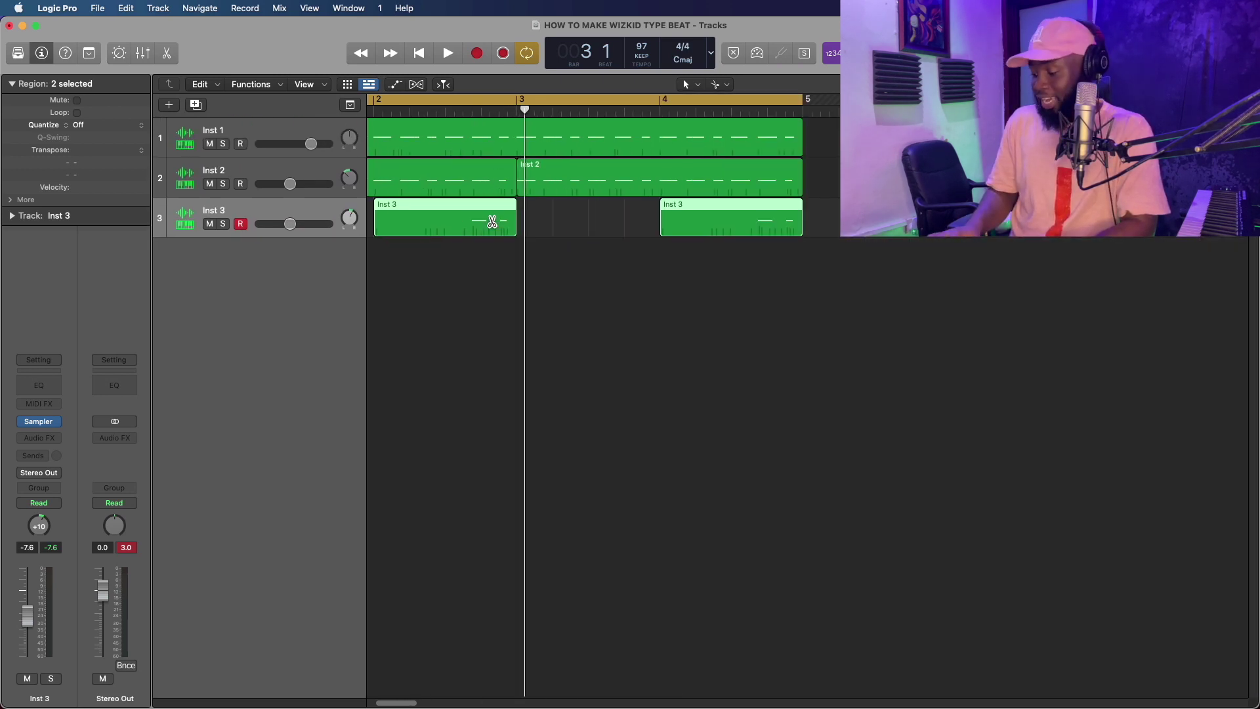
{"action": "left_click", "coordinate": [492, 222], "text": "ctrl+alt"}
{"action": "key", "text": "space"}
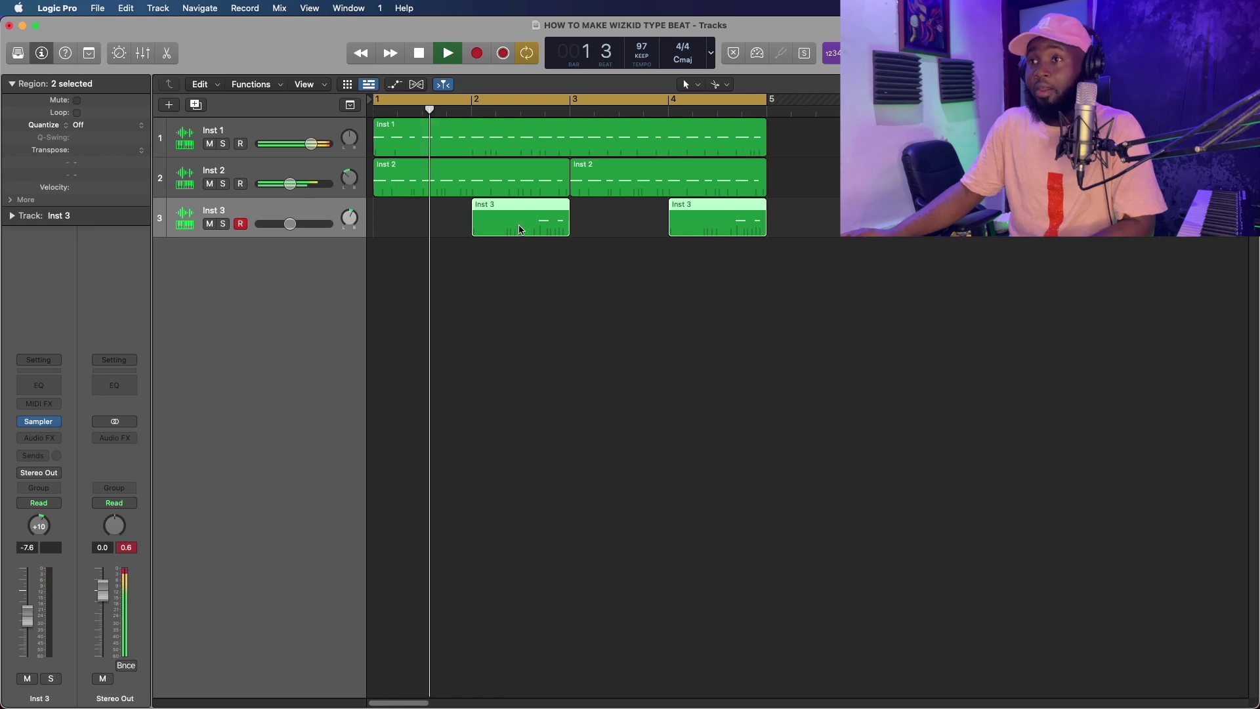
{"action": "left_click_drag", "start_coordinate": [520, 229], "coordinate": [422, 233]}
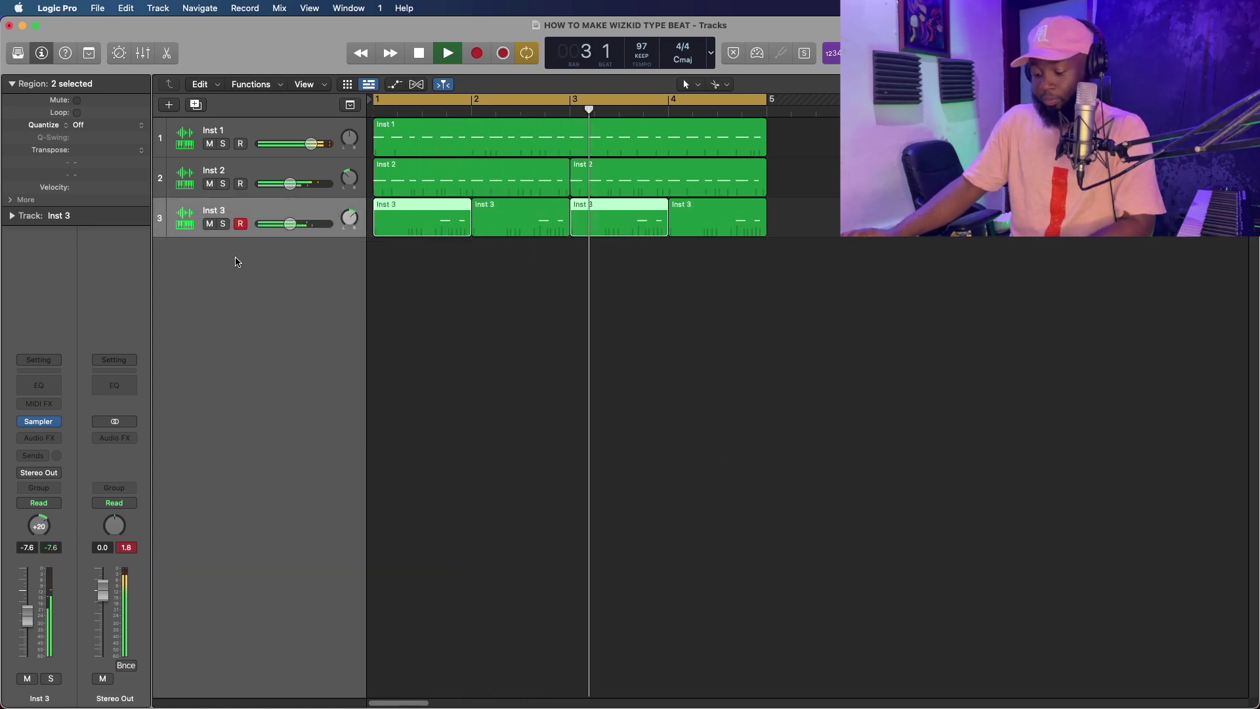
Set the Inst 2 track's volume to -11.8 and its pan to -20.
{"action": "left_click", "coordinate": [240, 168]}
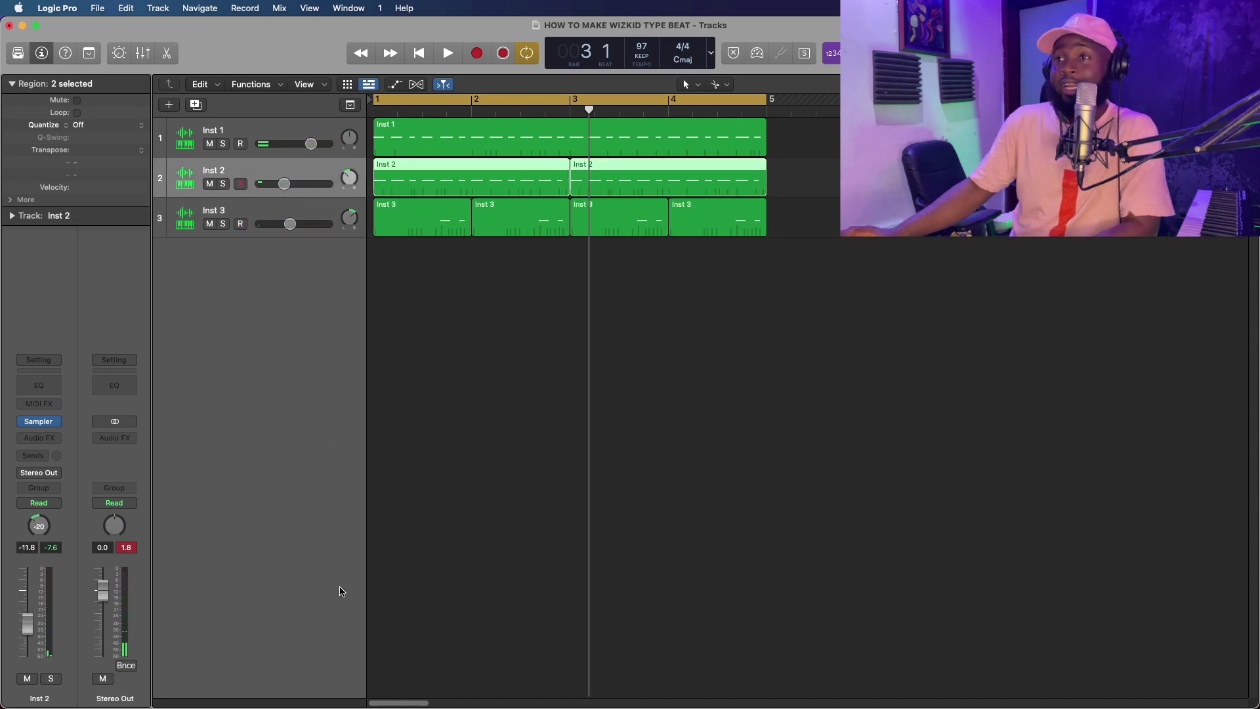
Import the Amapiano Essentials Shaker Loop 1 audio file onto a new track at bar 1, repeat it at bar 3 and play the loop.
{"action": "left_click", "coordinate": [90, 682]}
{"action": "left_click_drag", "start_coordinate": [933, 484], "coordinate": [381, 263]}
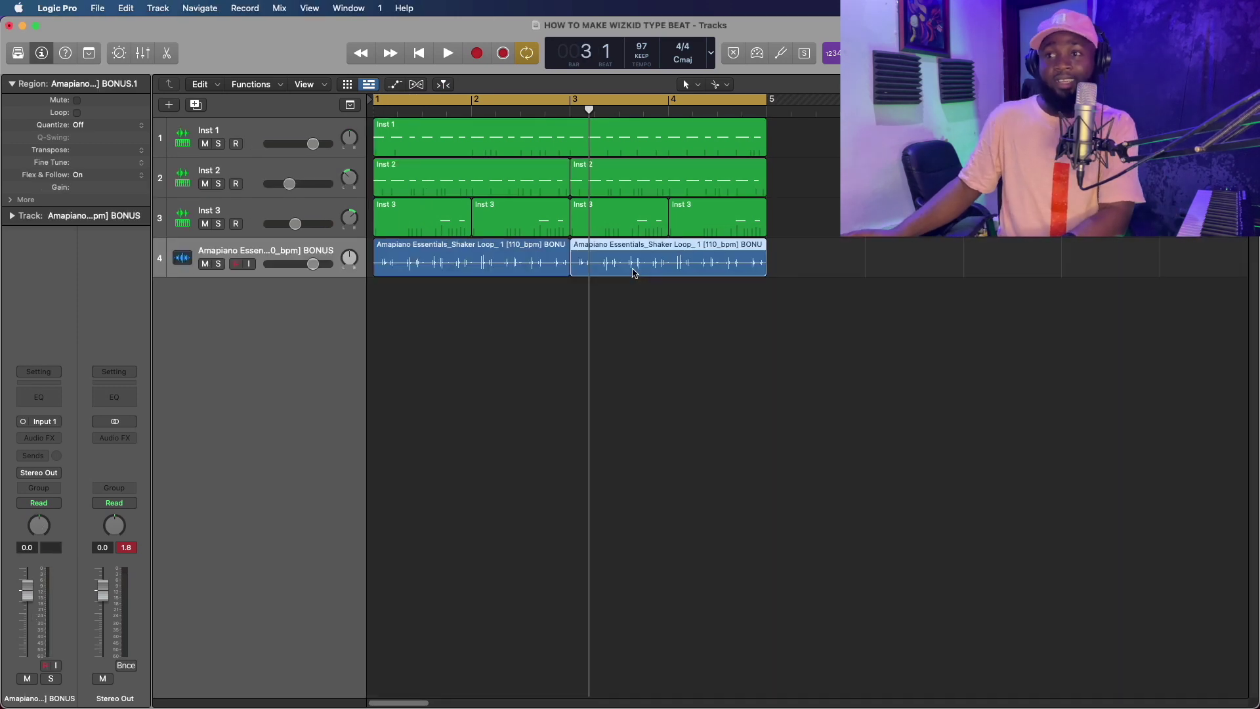
{"action": "key", "text": "space"}
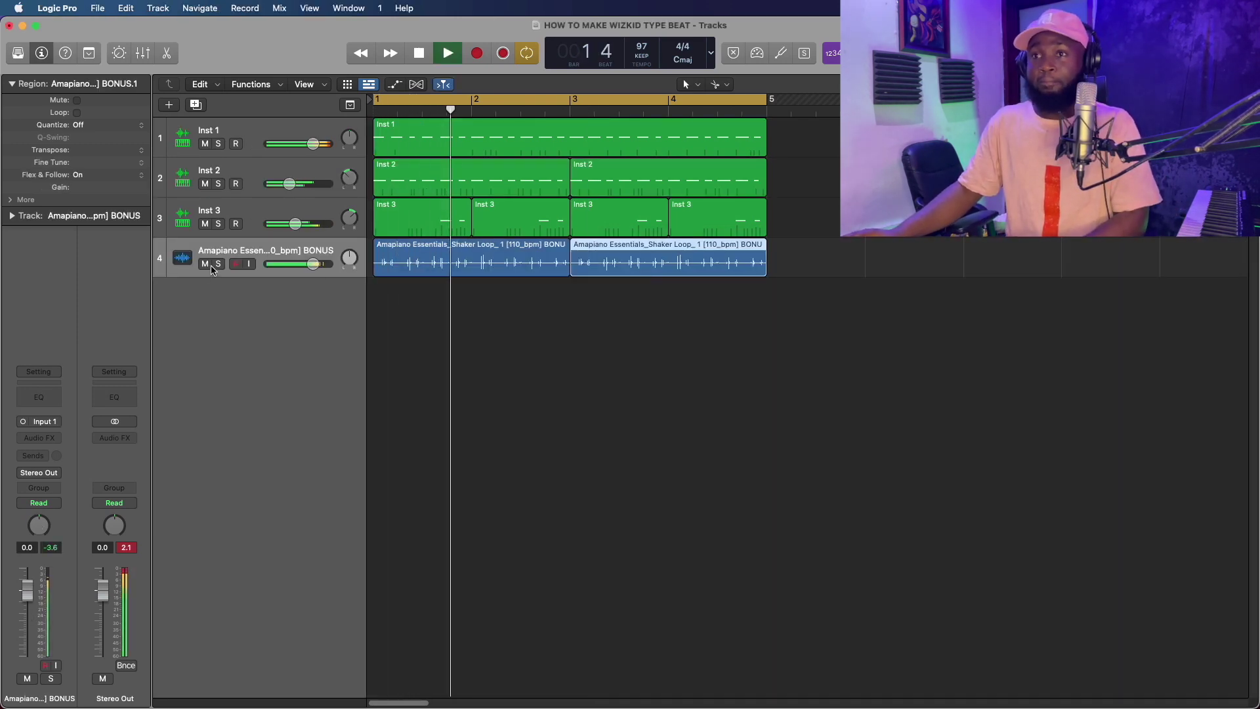
Select the Inst 3 track with all its regions during playback.
{"action": "key", "text": "Up"}
{"action": "key", "text": "Down"}
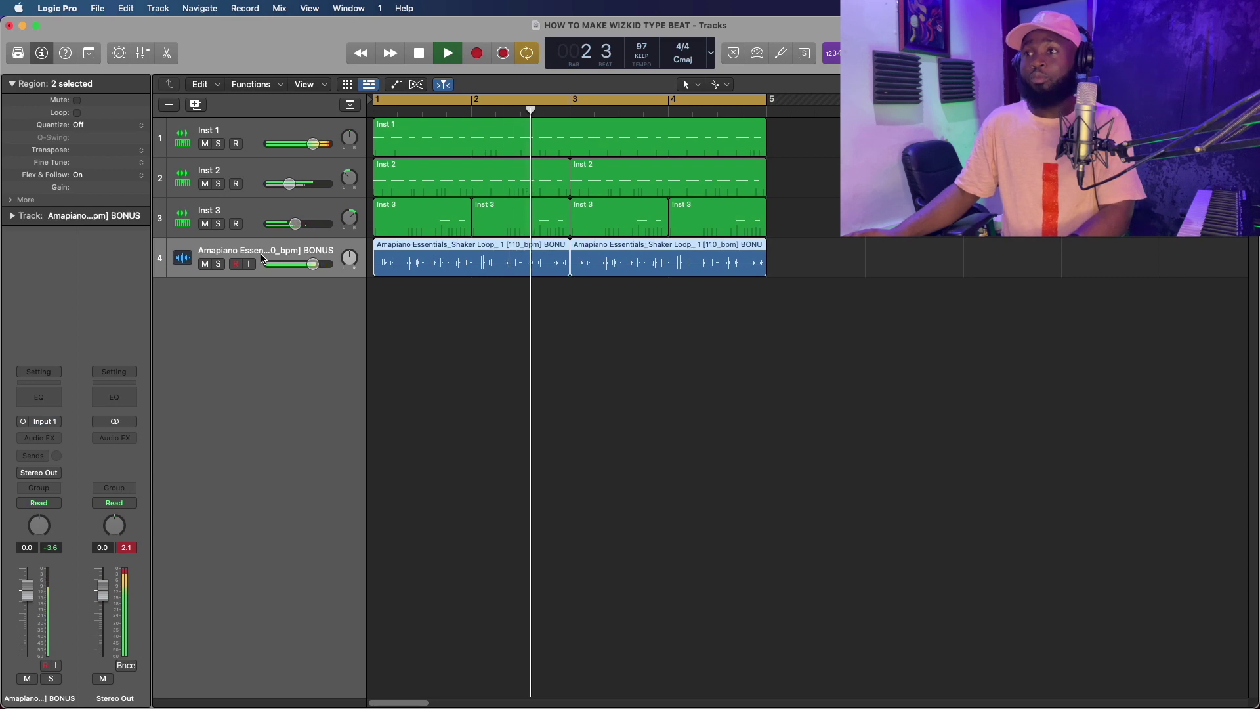
{"action": "left_click", "coordinate": [275, 233]}
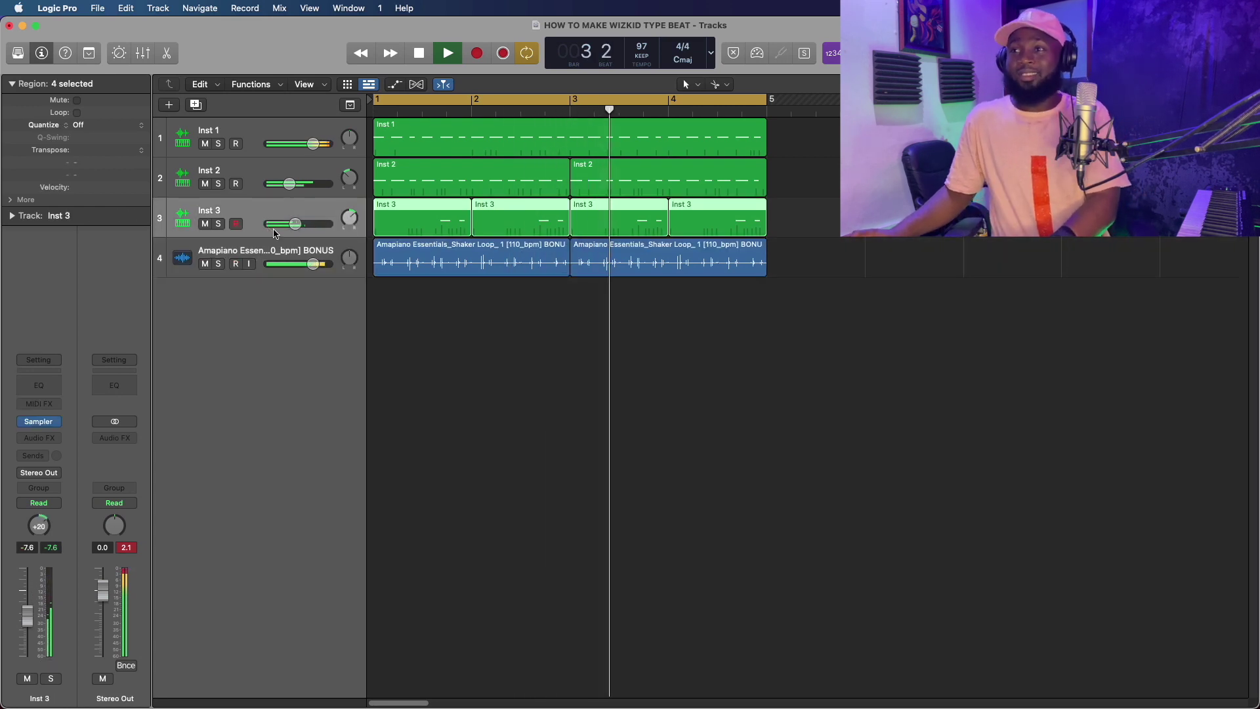
Stop playback and save the project.
{"action": "key", "text": "space"}
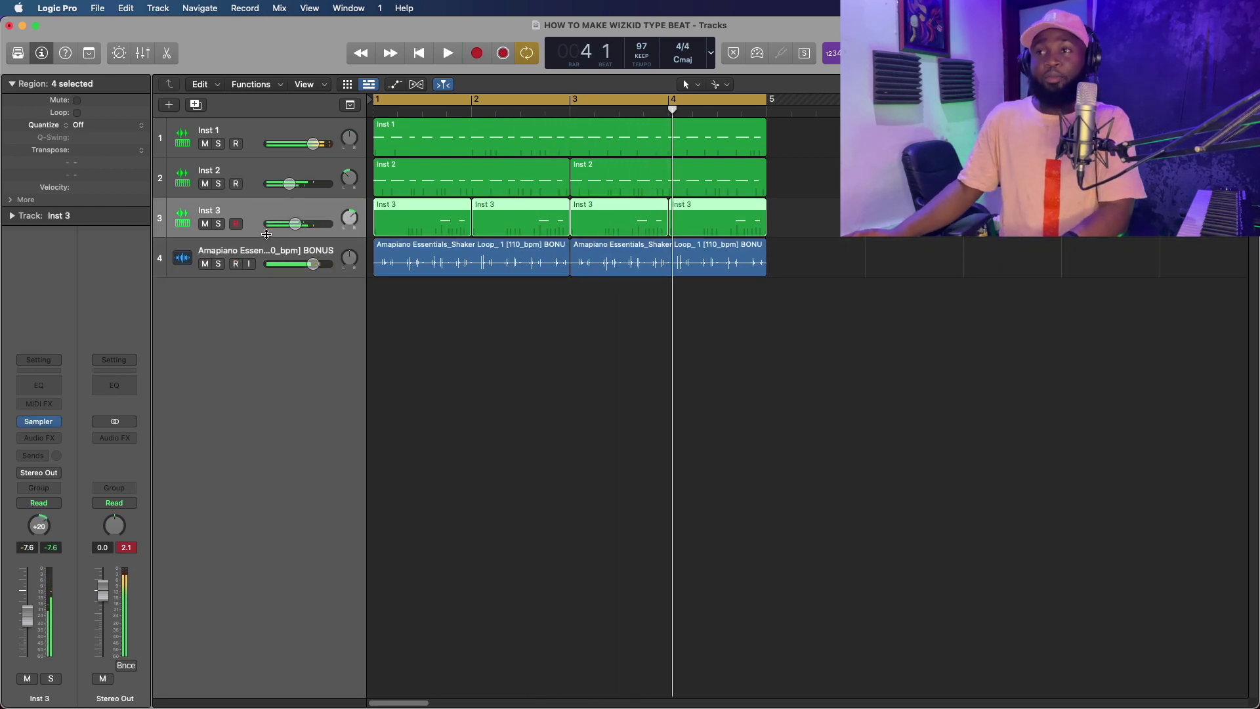
{"action": "left_click", "coordinate": [96, 8]}
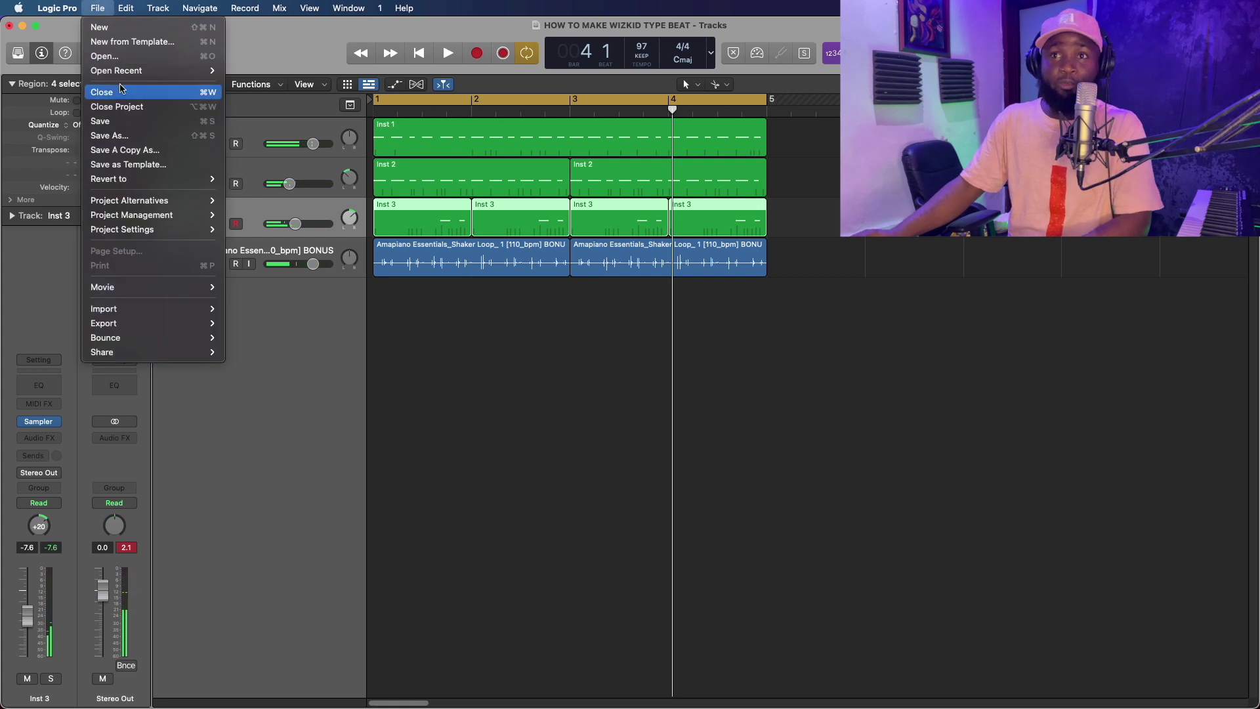
{"action": "left_click", "coordinate": [105, 118]}
{"action": "key", "text": "Return"}
Create a new instrument track with the Inst 3 track's settings and play the loop.
{"action": "key", "text": "cmd+d"}
{"action": "key", "text": "space"}
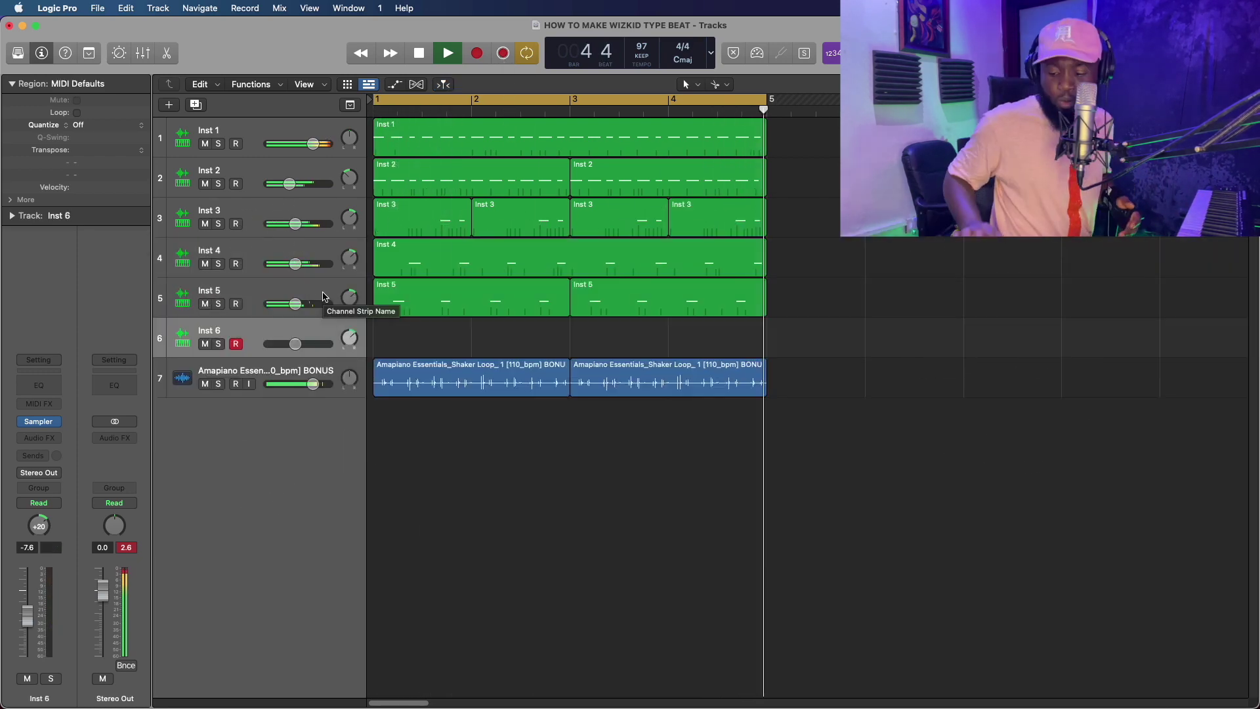
{"action": "key", "text": "space"}
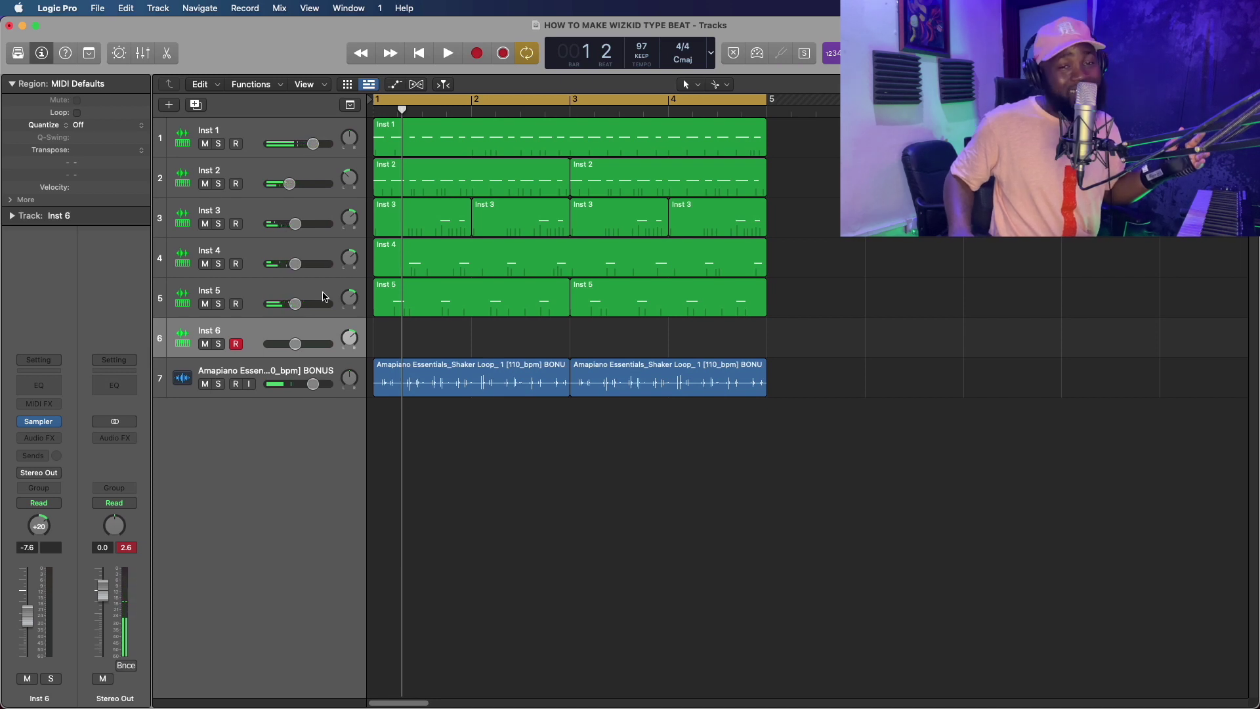
{"action": "key", "text": "space"}
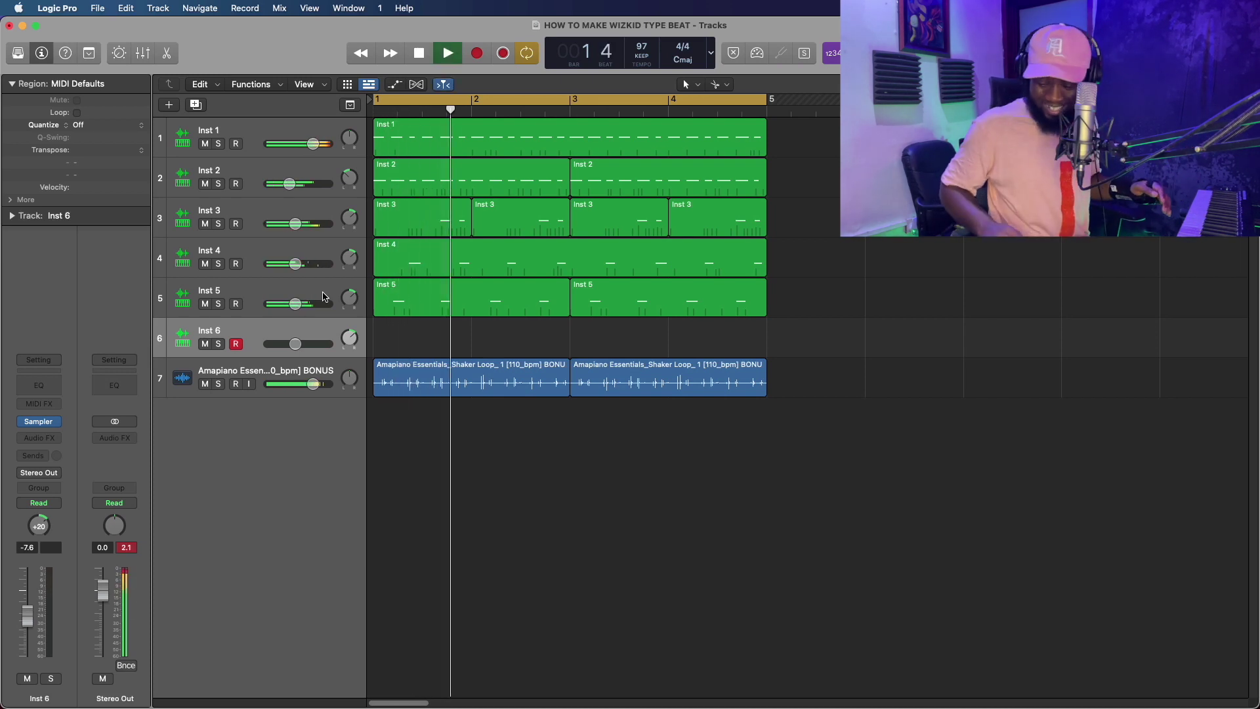
{"action": "key", "text": "space"}
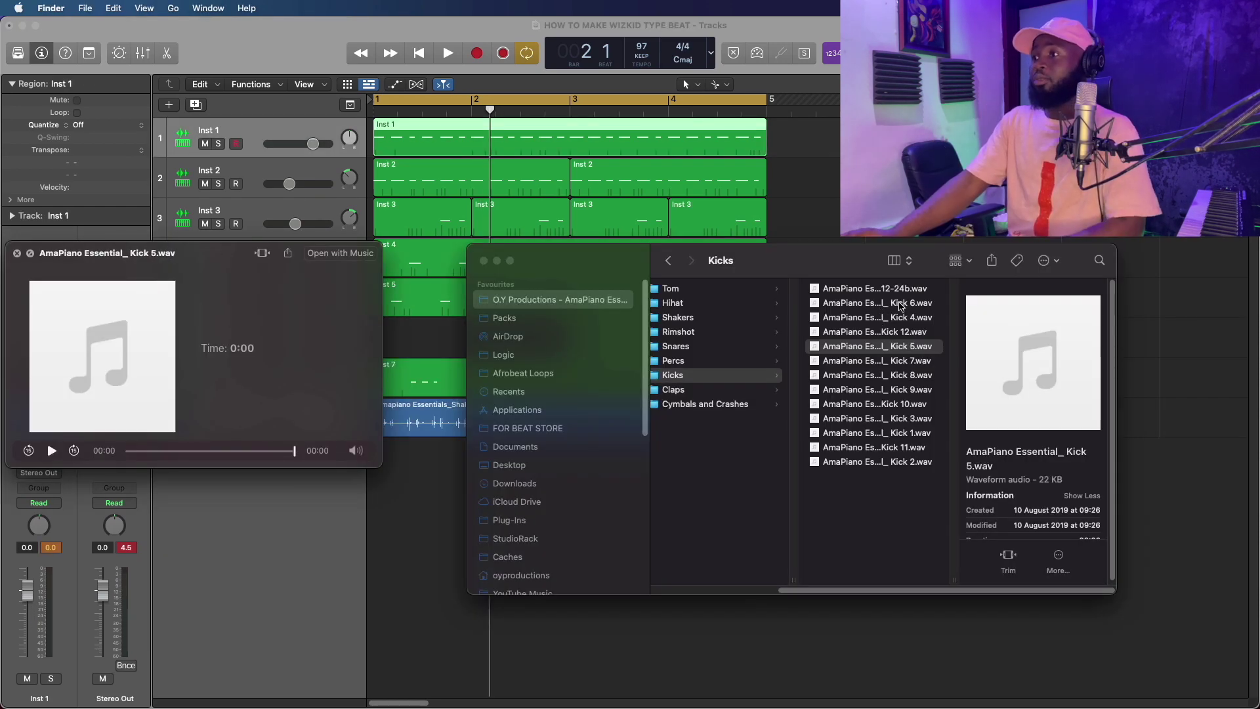
Add the AmaPiano Essential Kick 6 sample on its own track and copy its regions to fill bars 1 to 4.
{"action": "key", "text": "space"}
{"action": "left_click", "coordinate": [909, 303]}
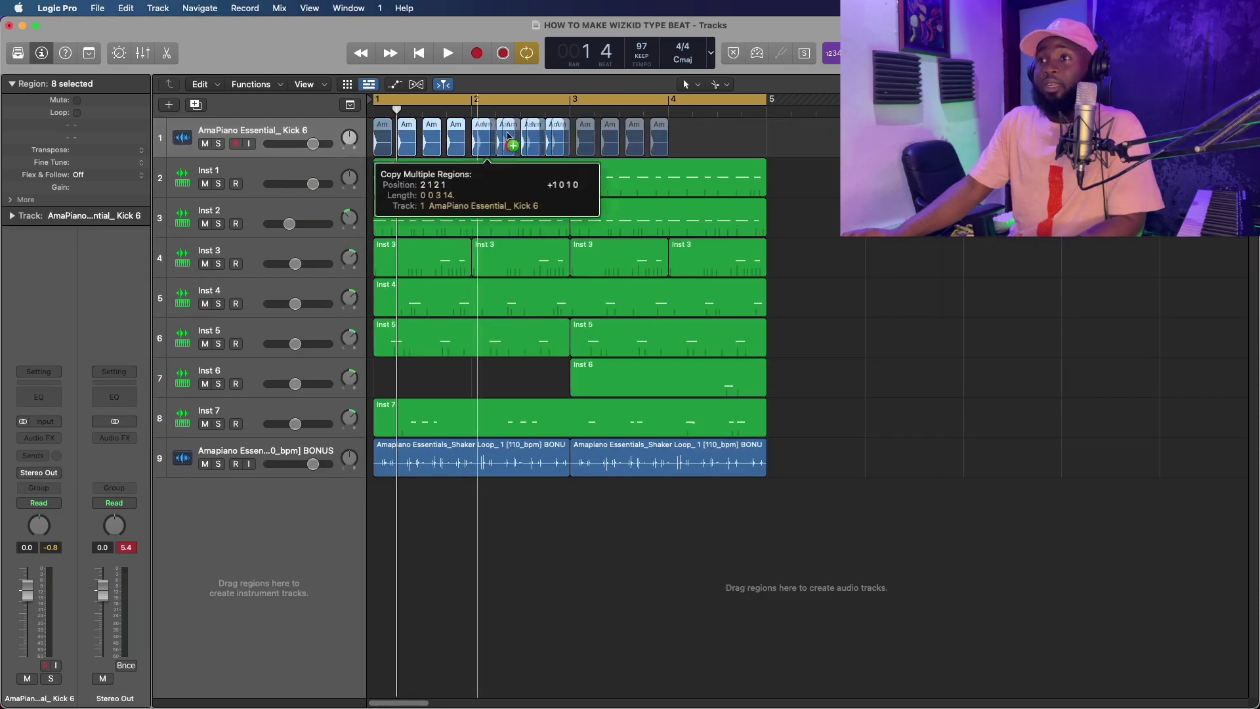
{"action": "left_click_drag", "start_coordinate": [455, 137], "coordinate": [540, 136]}
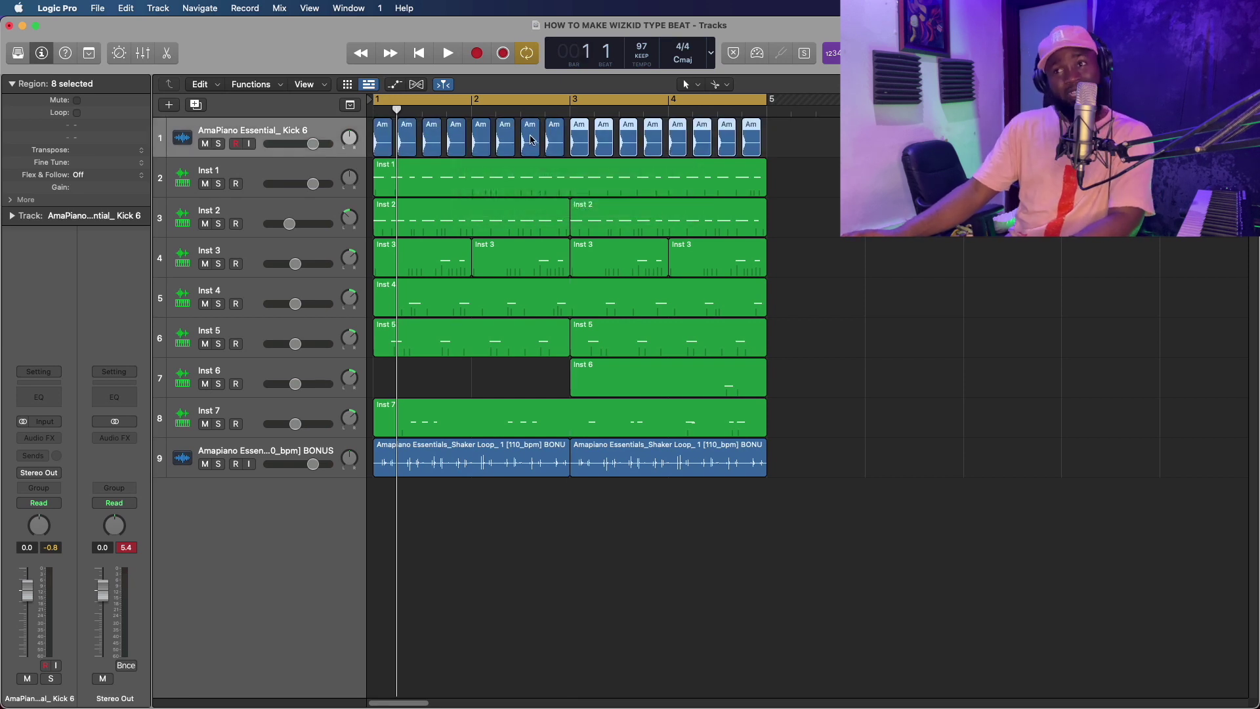
Play the loop with the kick pattern and select all regions on the Kick 6 track.
{"action": "key", "text": "space"}
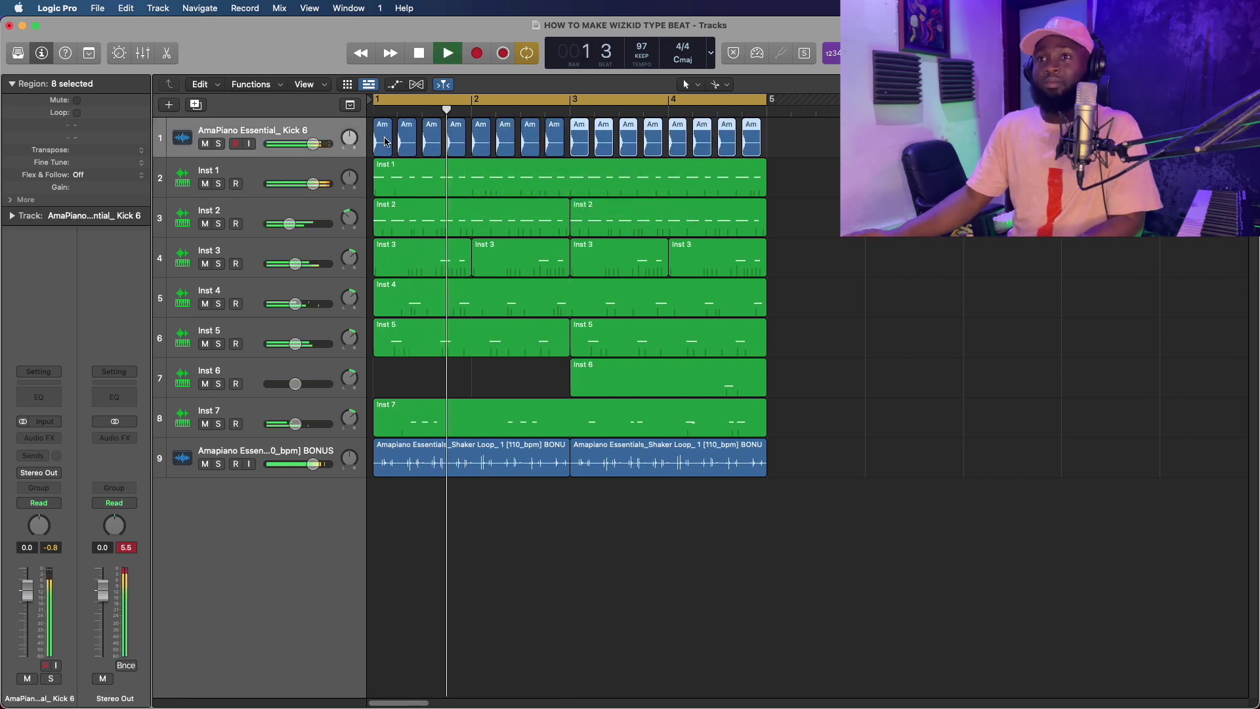
{"action": "left_click", "coordinate": [266, 130]}
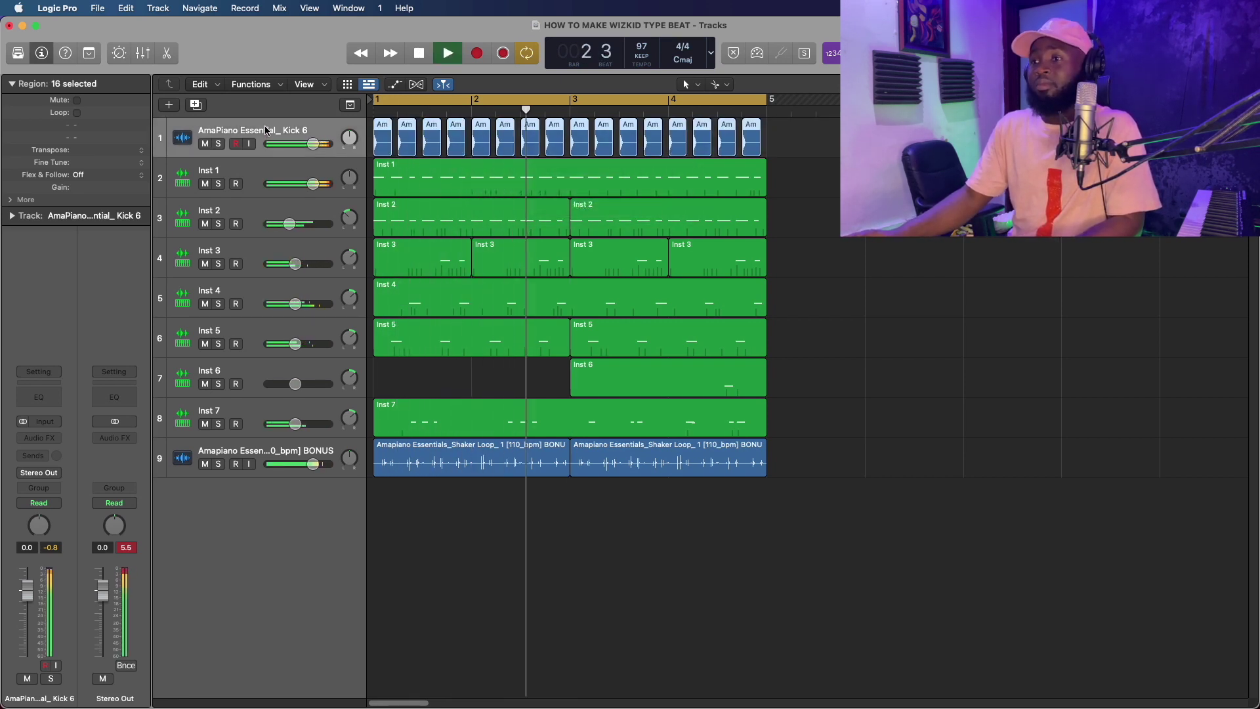
{"action": "key", "text": "space"}
Listen to the Inst 4 part in solo and with the full loop, and delete its region.
{"action": "left_click", "coordinate": [218, 304]}
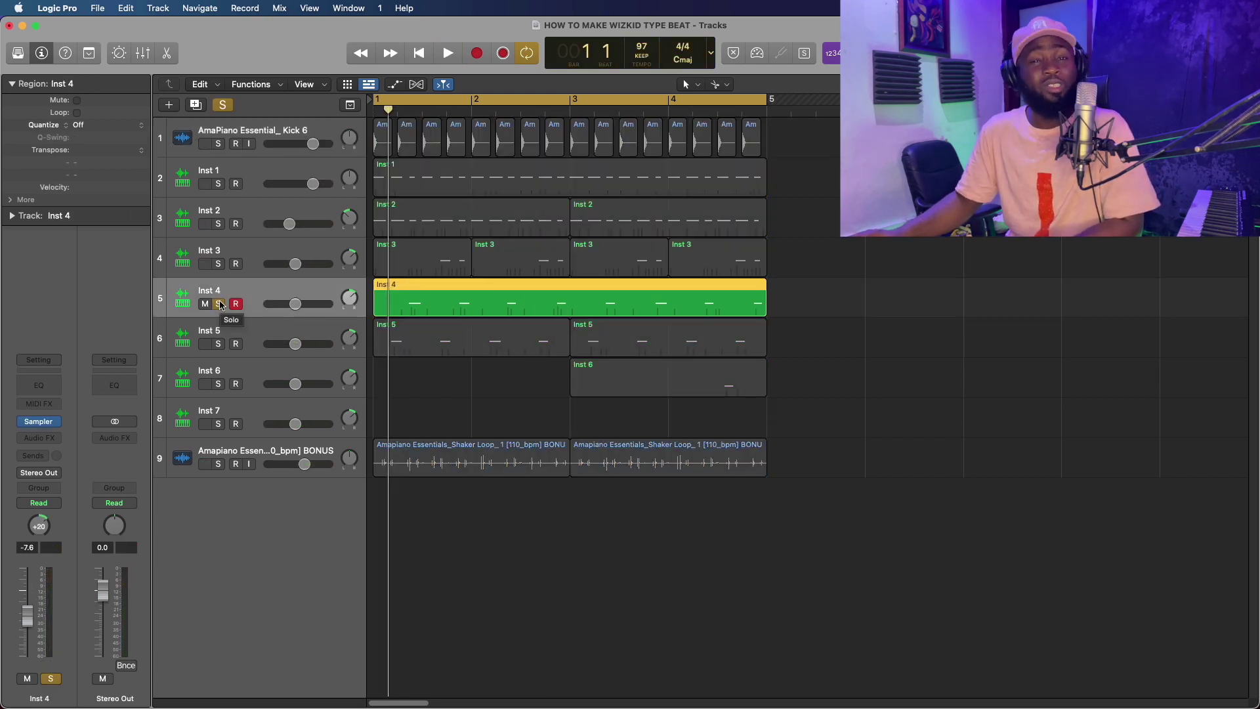
{"action": "key", "text": "space"}
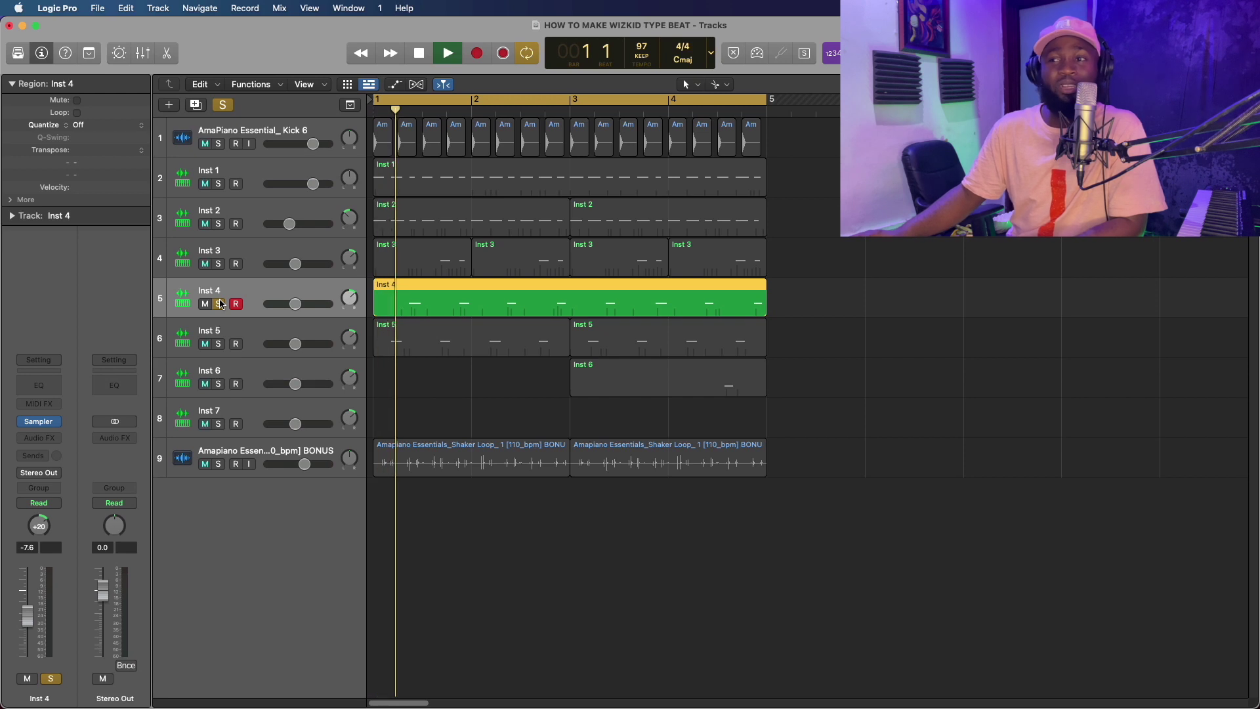
{"action": "left_click", "coordinate": [219, 304]}
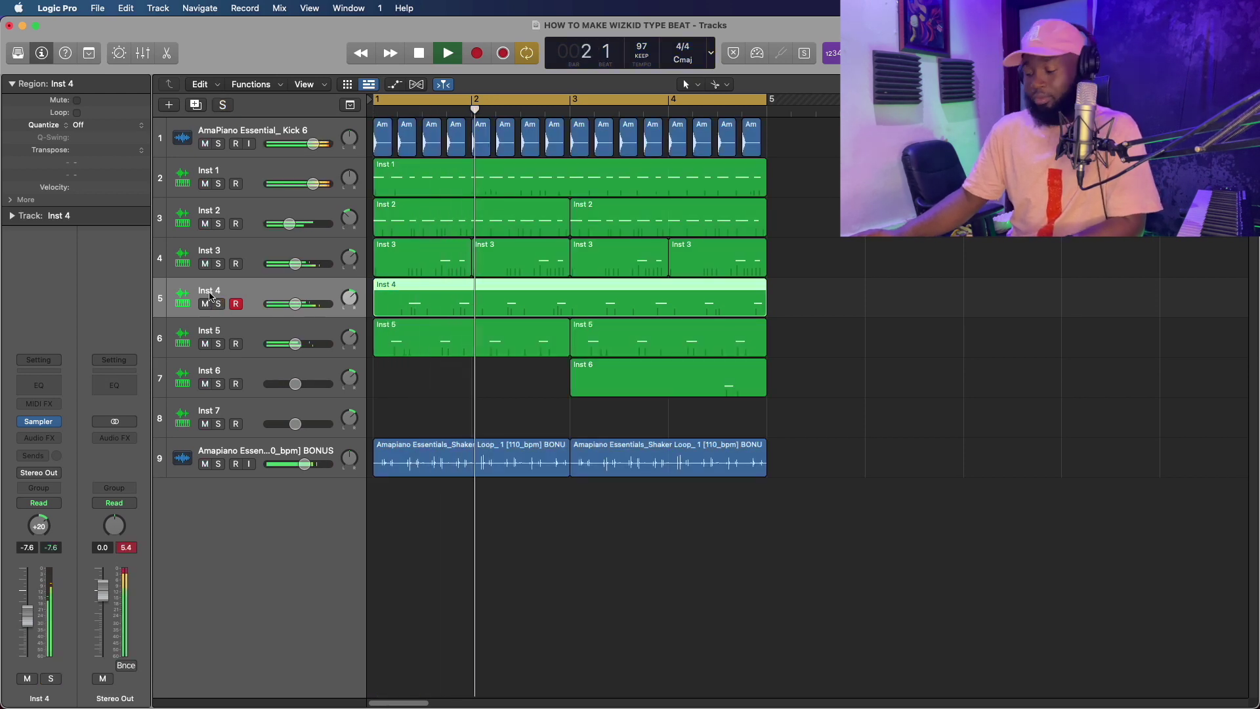
{"action": "key", "text": "Delete"}
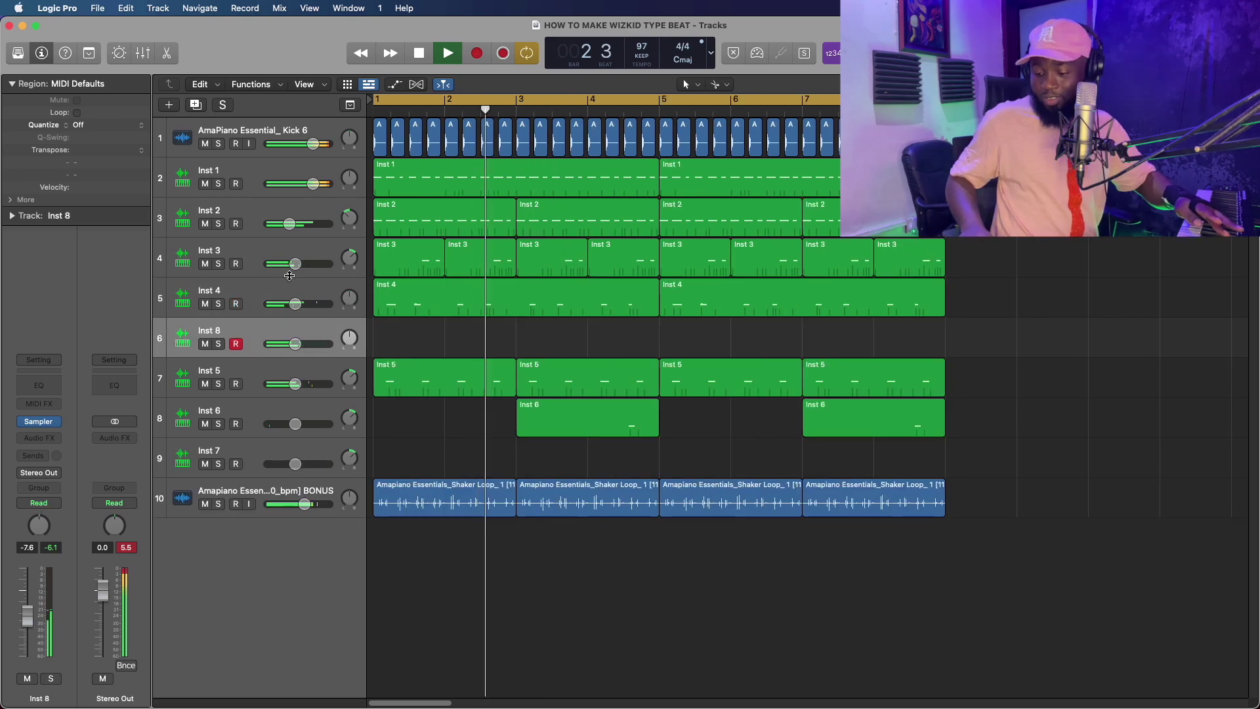
Record the Inst 8 part over bars 1 to 4 and copy its region to bar 5.
{"action": "key", "text": "space"}
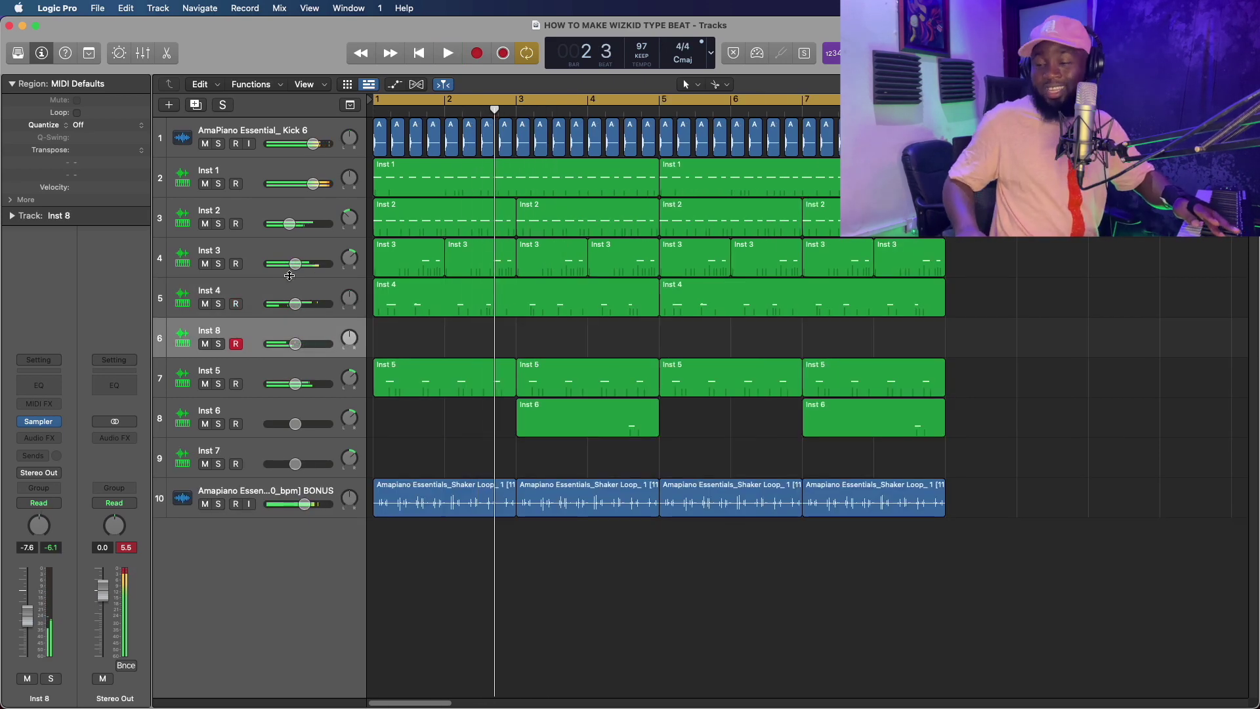
{"action": "key", "text": "r"}
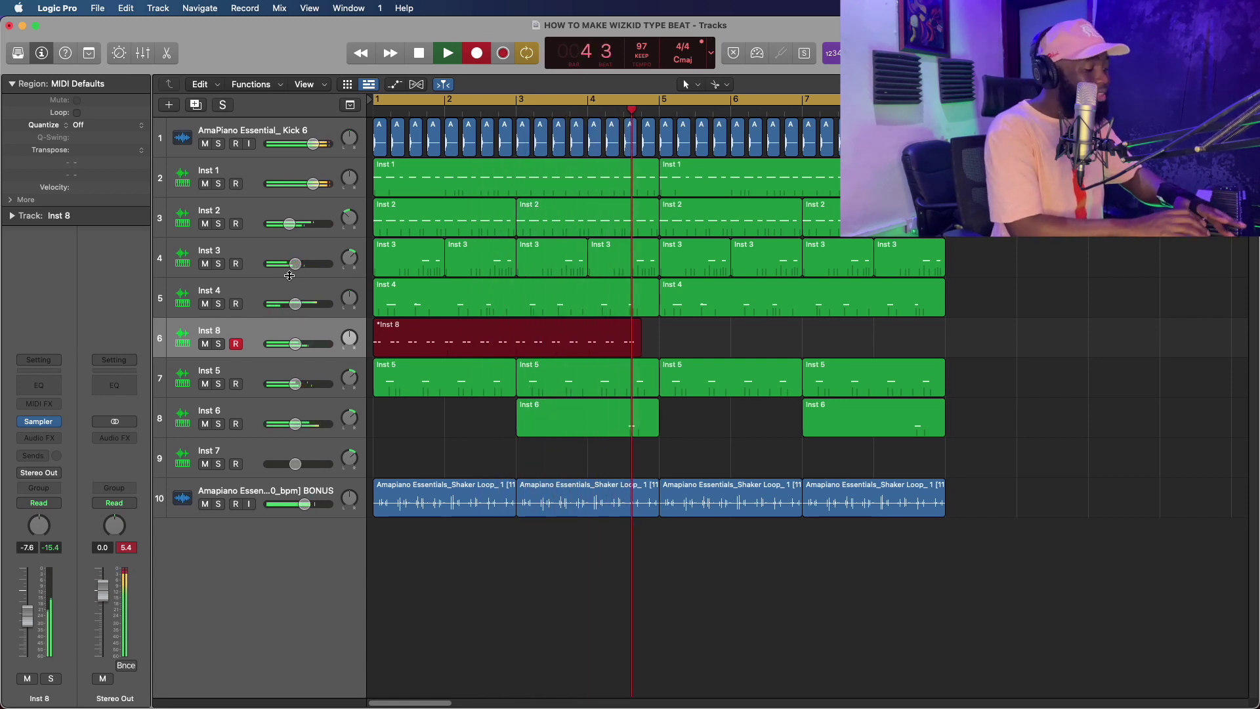
{"action": "key", "text": "space"}
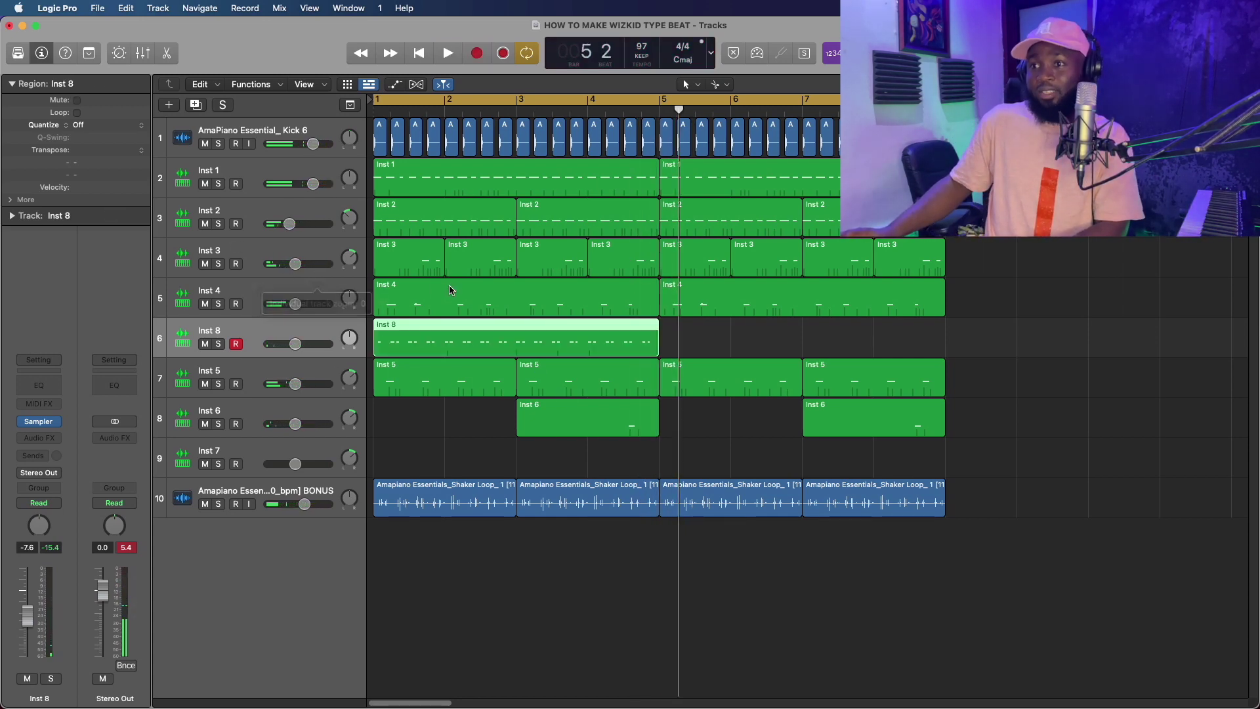
{"action": "left_click", "coordinate": [308, 280]}
{"action": "key", "text": "p"}
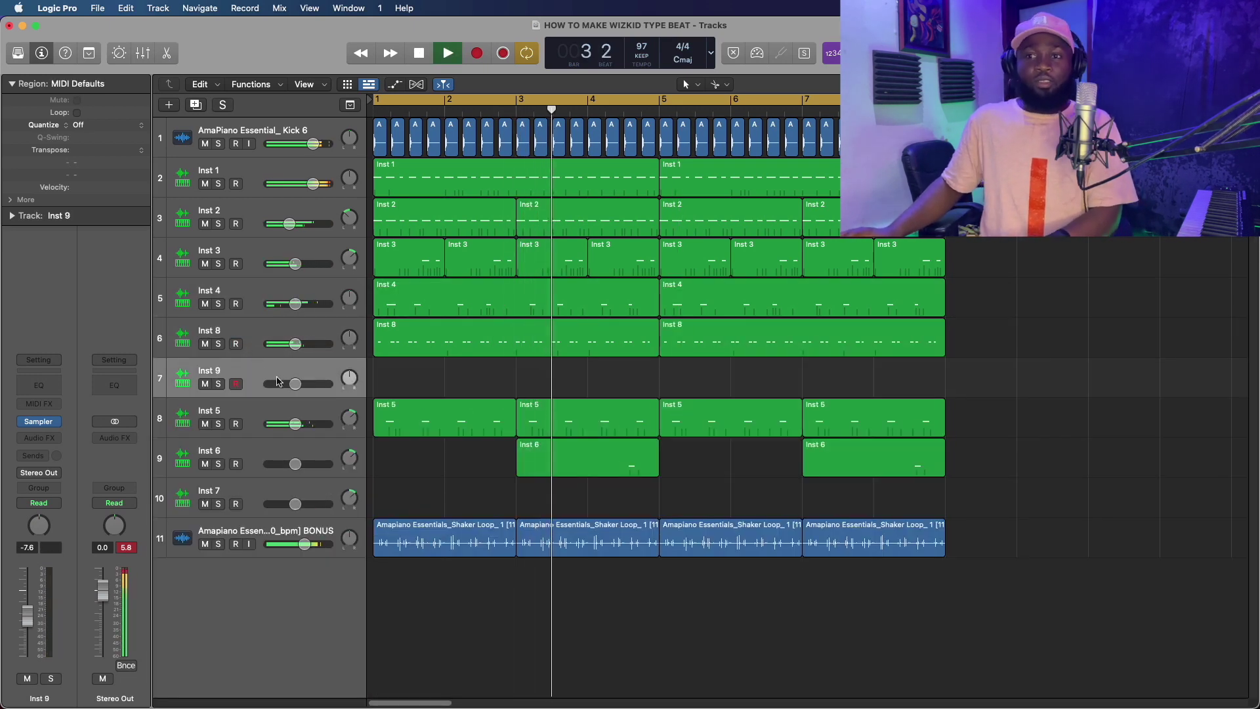
Try out a part on the Inst 9 track over the loop and mute the first Inst 8 region.
{"action": "key", "text": "space"}
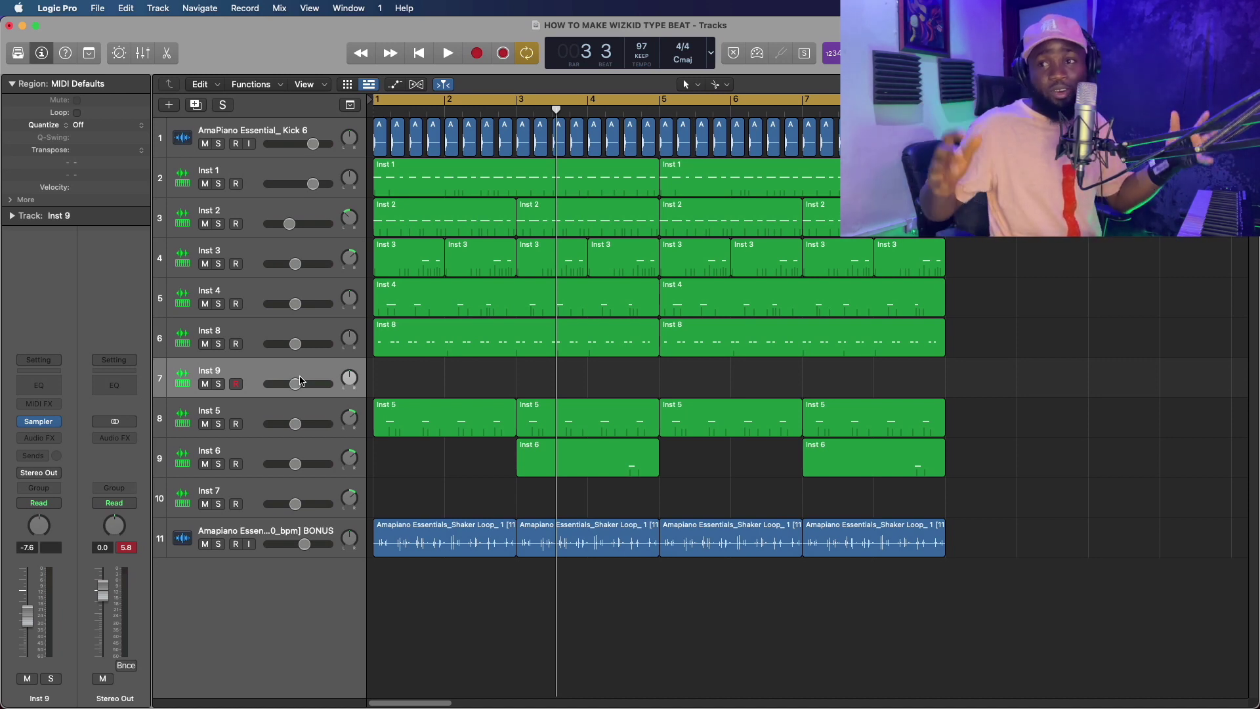
{"action": "key", "text": "space"}
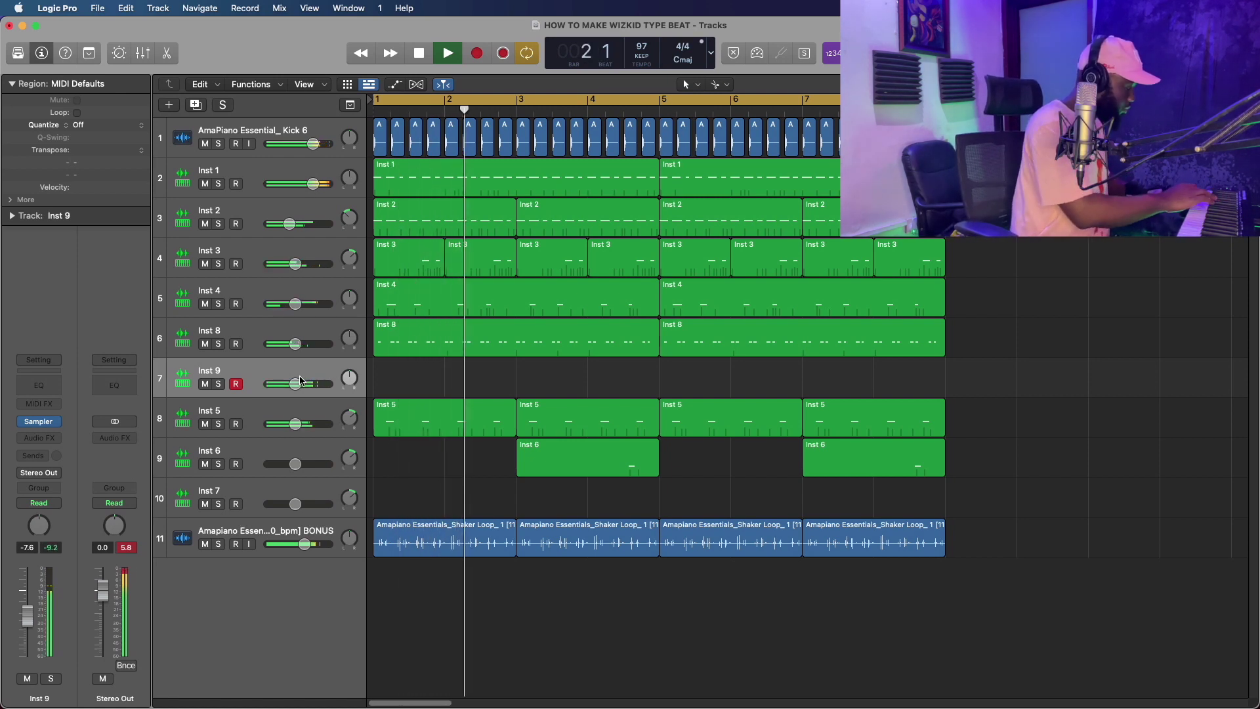
{"action": "left_click", "coordinate": [453, 343]}
{"action": "key", "text": "ctrl+m"}
{"action": "key", "text": "space"}
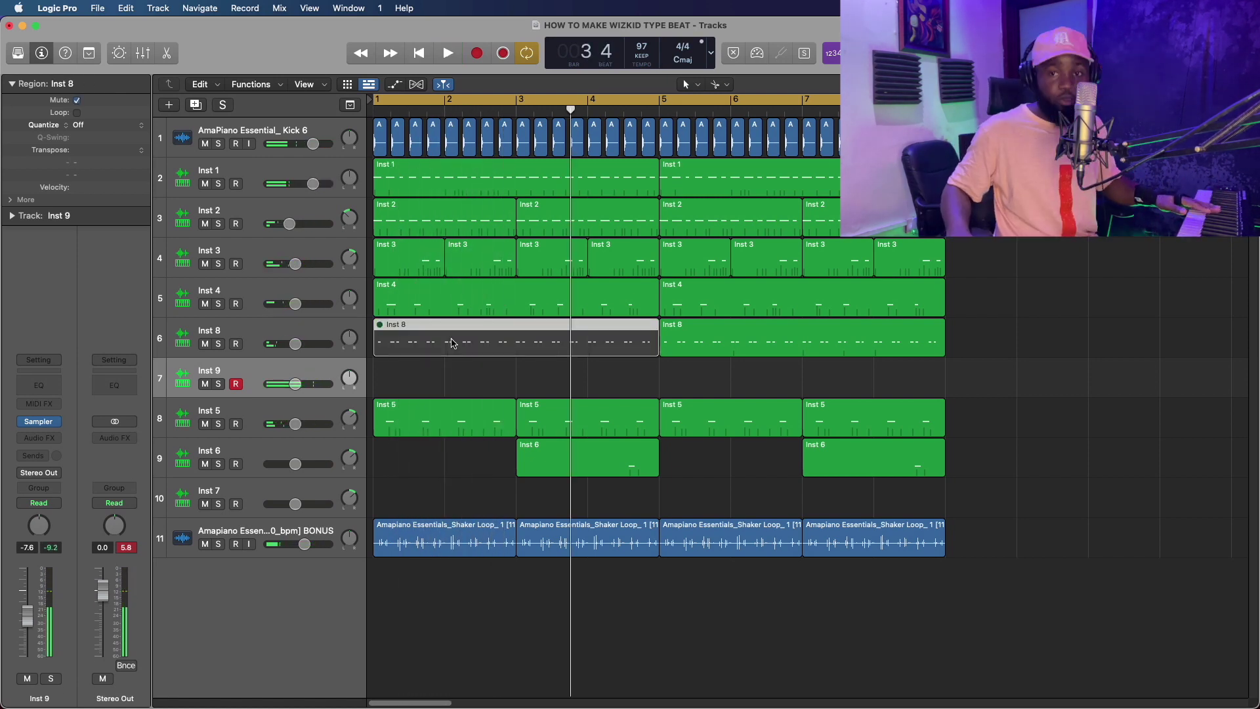
{"action": "key", "text": "space"}
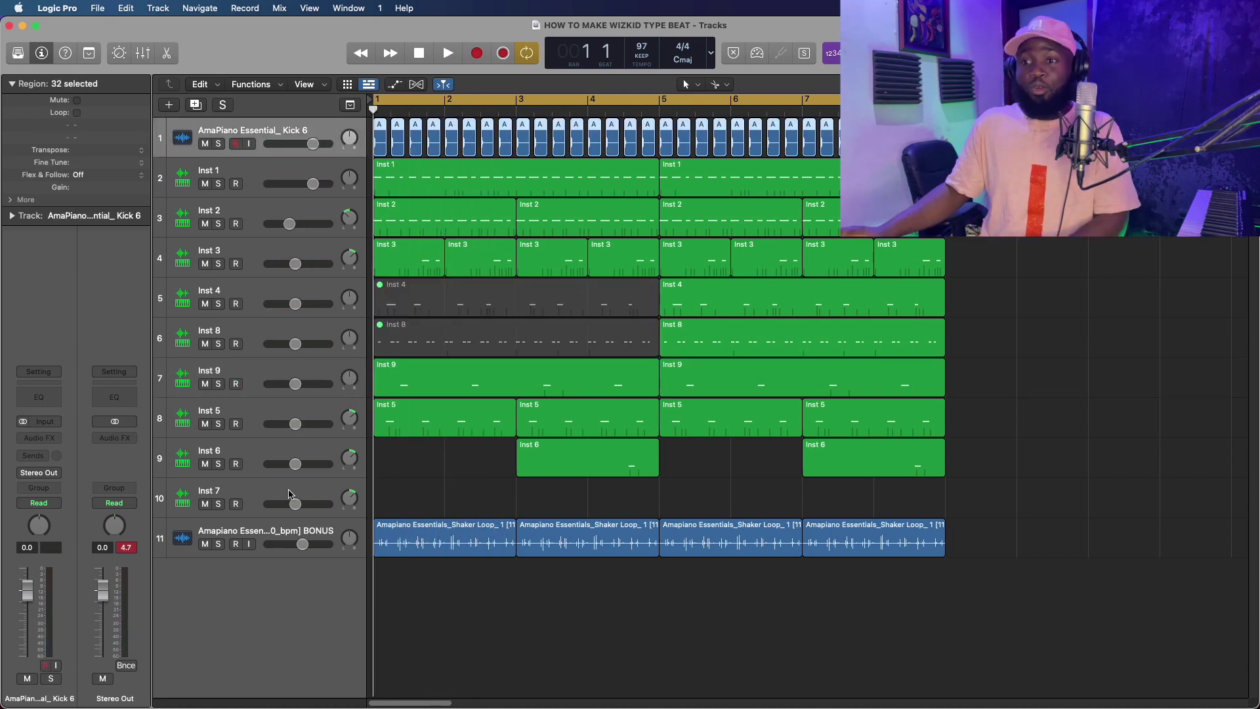
Create one software instrument track with an empty channel strip below the shaker loop track.
{"action": "left_click", "coordinate": [290, 492]}
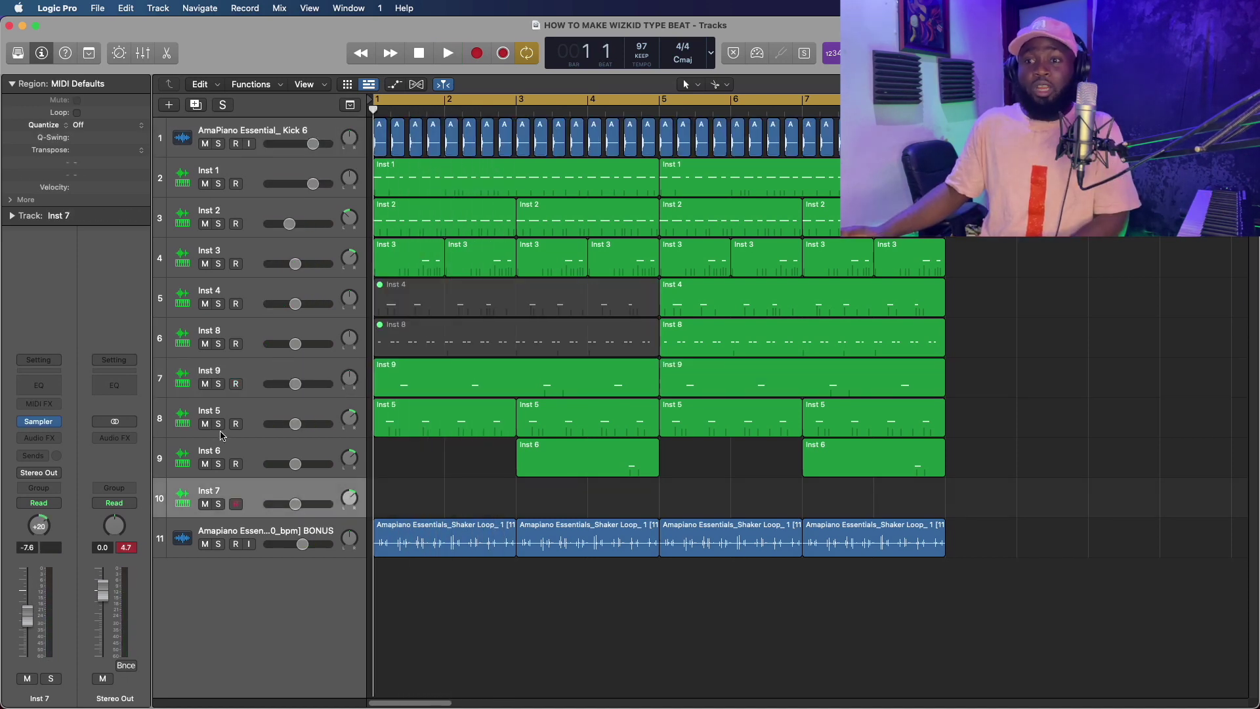
{"action": "left_click", "coordinate": [194, 545]}
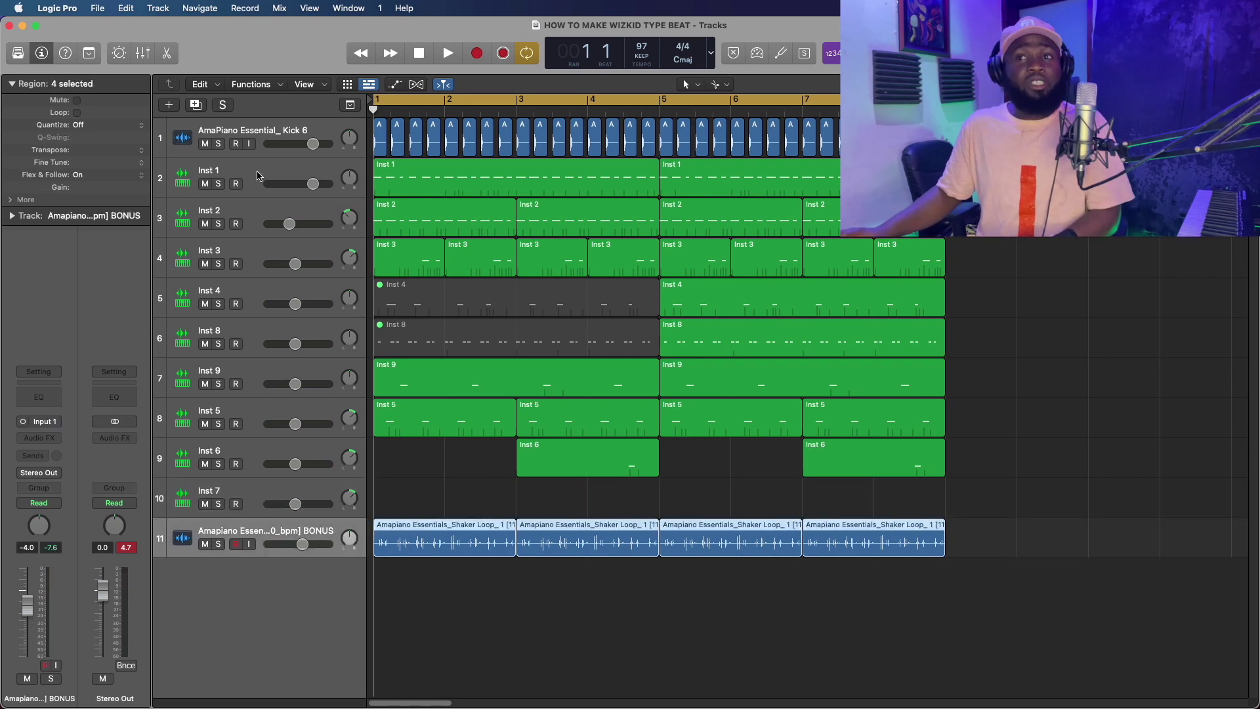
{"action": "left_click", "coordinate": [170, 107]}
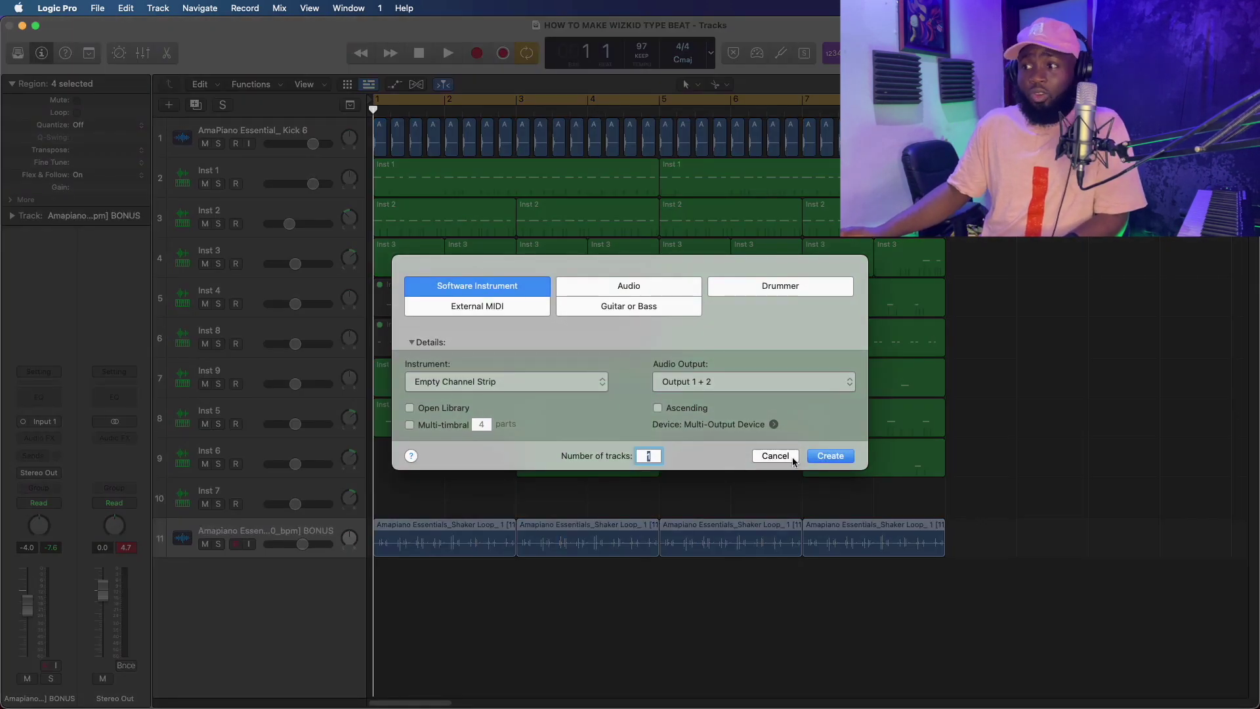
{"action": "left_click", "coordinate": [830, 456]}
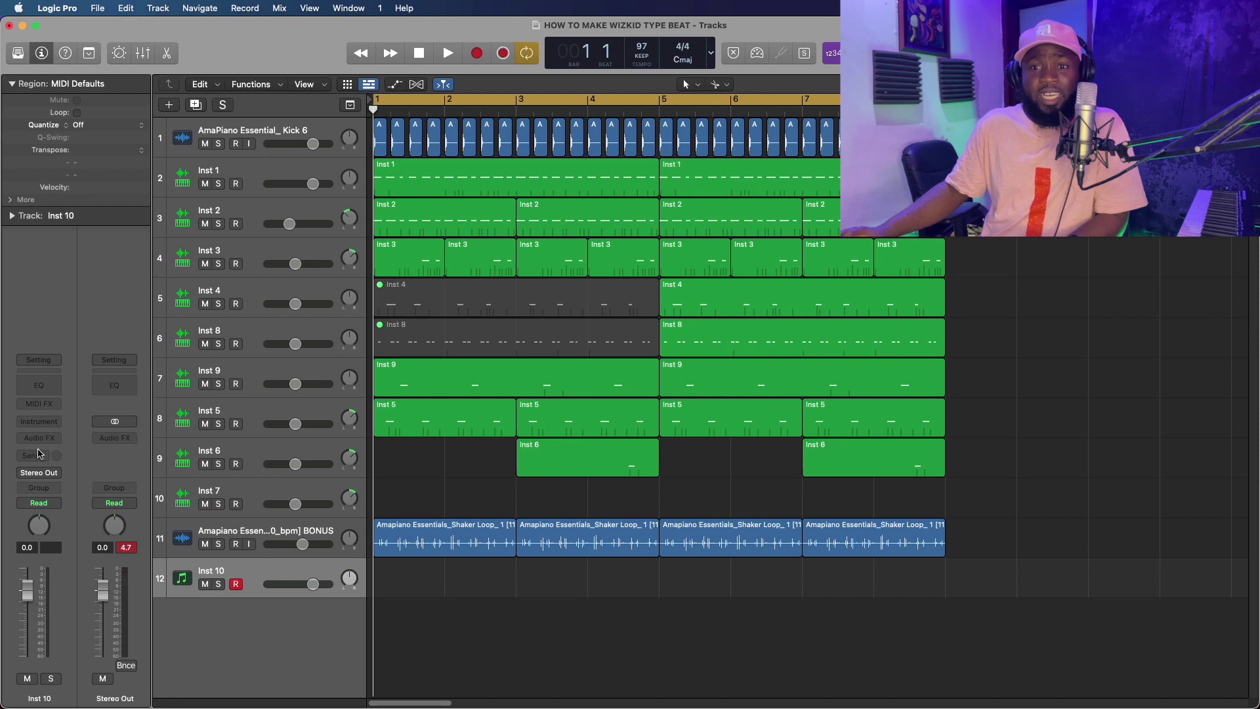
Load Omnisphere as the Inst 10 instrument and find the Gossamer Keyboard patch by searching for "gossa".
{"action": "left_click", "coordinate": [39, 421]}
{"action": "mouse_move", "coordinate": [79, 512]}
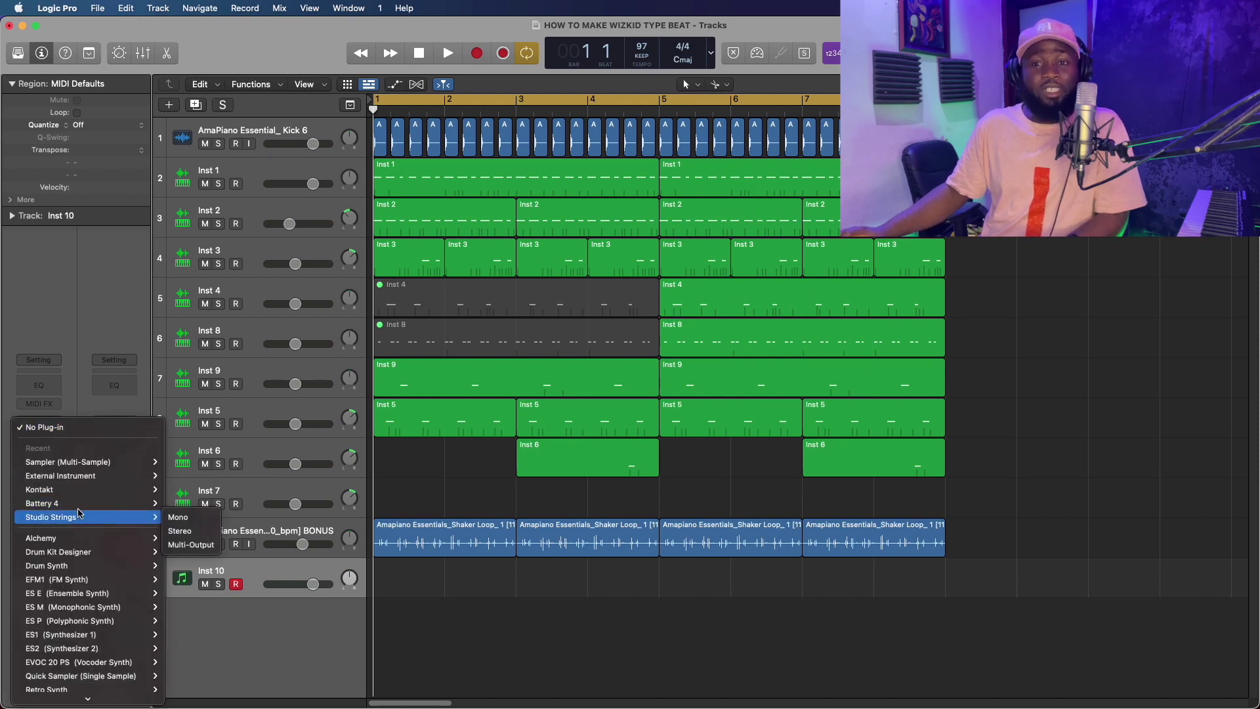
{"action": "mouse_move", "coordinate": [103, 495]}
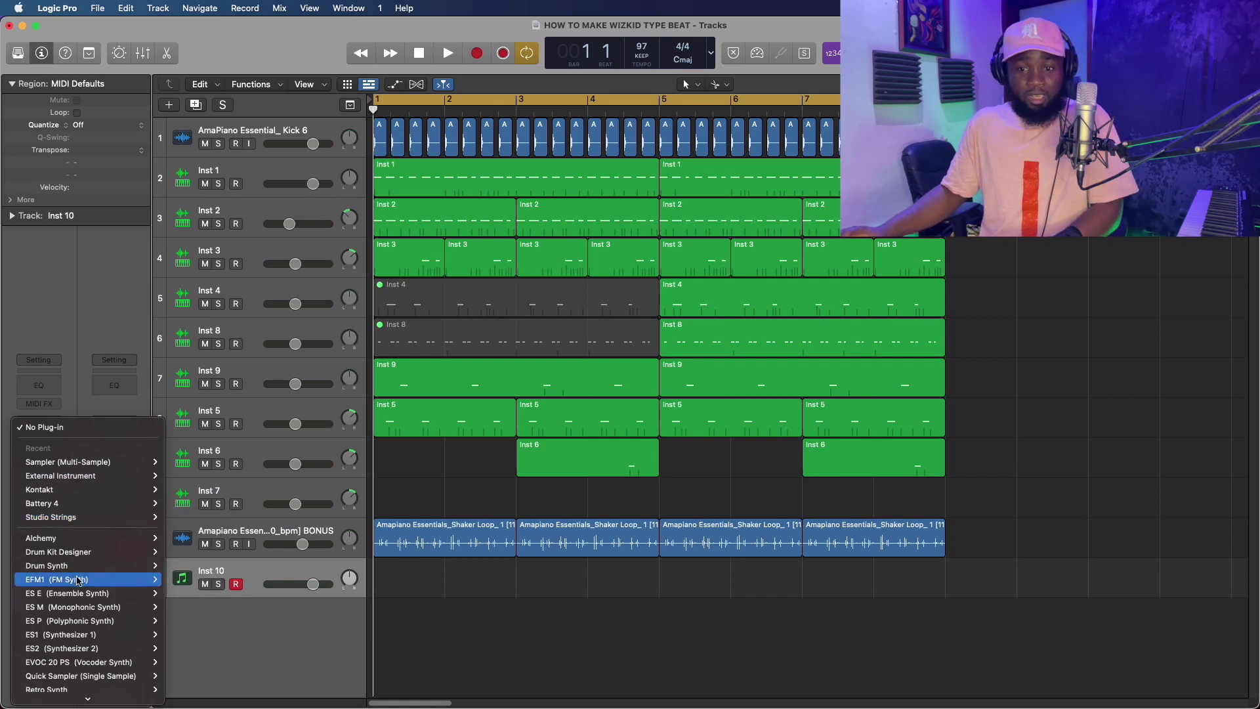
{"action": "scroll", "coordinate": [86, 591], "scroll_direction": "down", "scroll_amount": 5}
{"action": "left_click", "coordinate": [380, 657]}
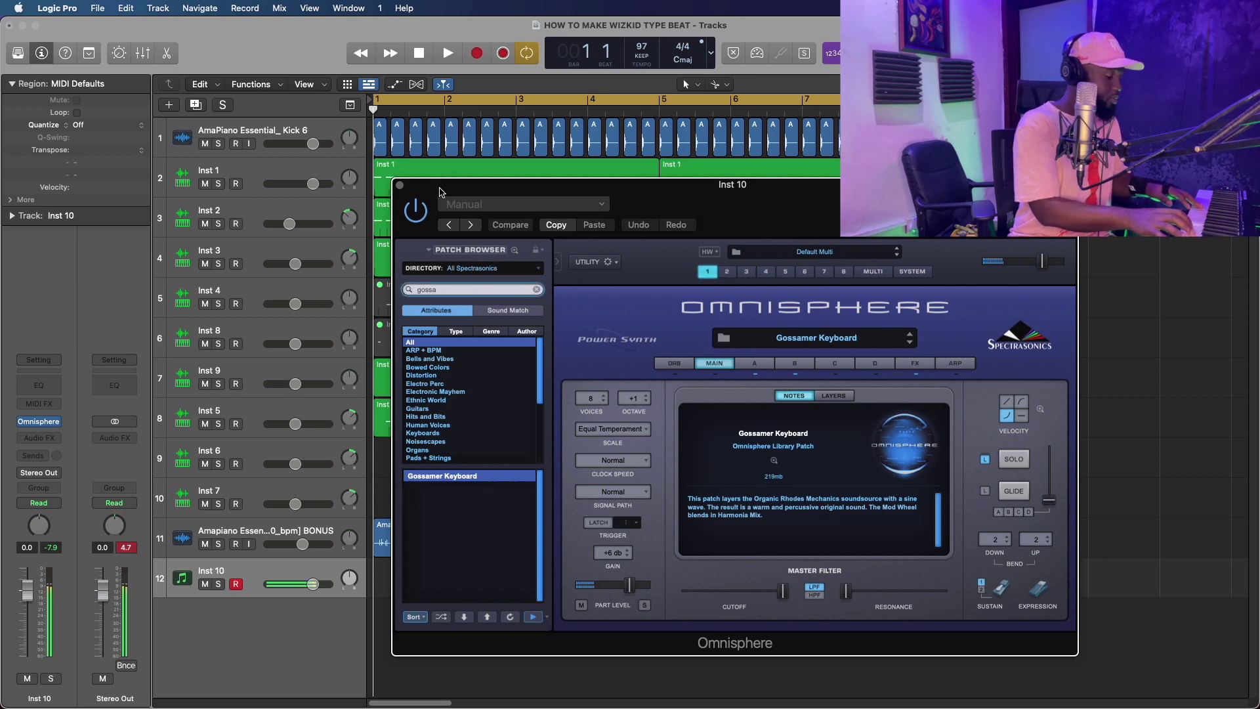
Move the Omnisphere window aside and show an on-screen keyboard window.
{"action": "left_click_drag", "start_coordinate": [440, 192], "coordinate": [113, 293]}
{"action": "left_click", "coordinate": [353, 9]}
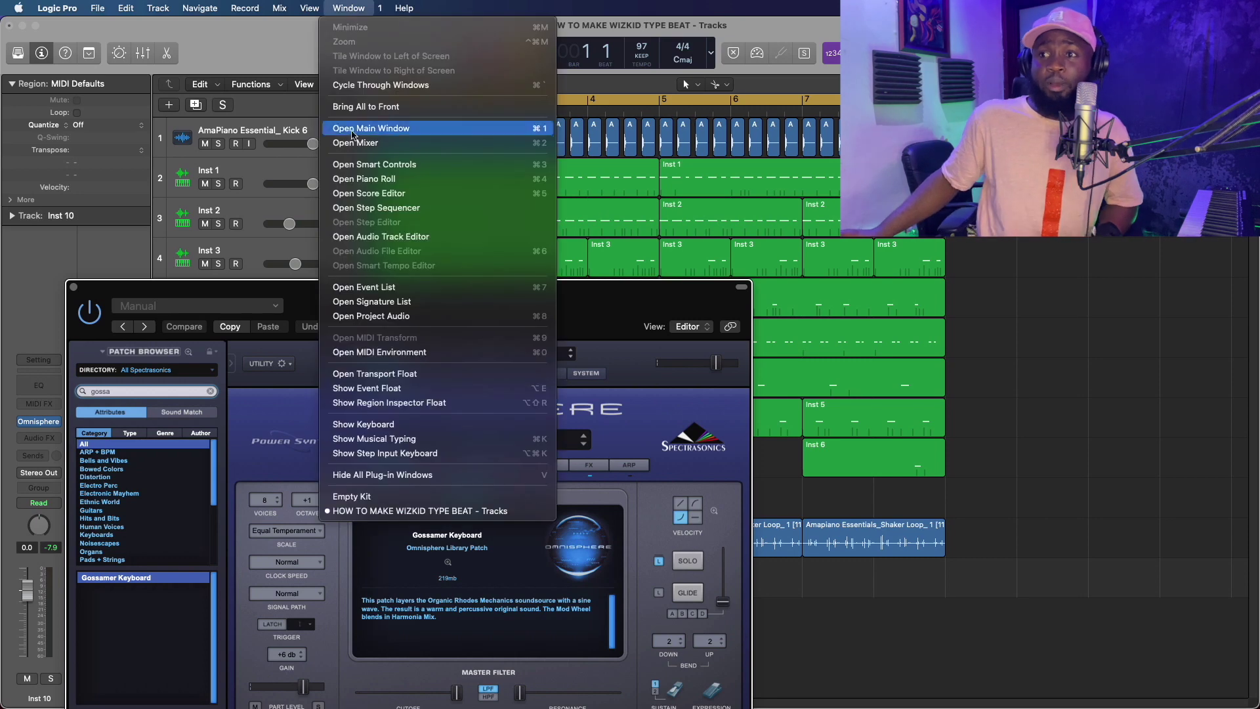
{"action": "left_click", "coordinate": [418, 445]}
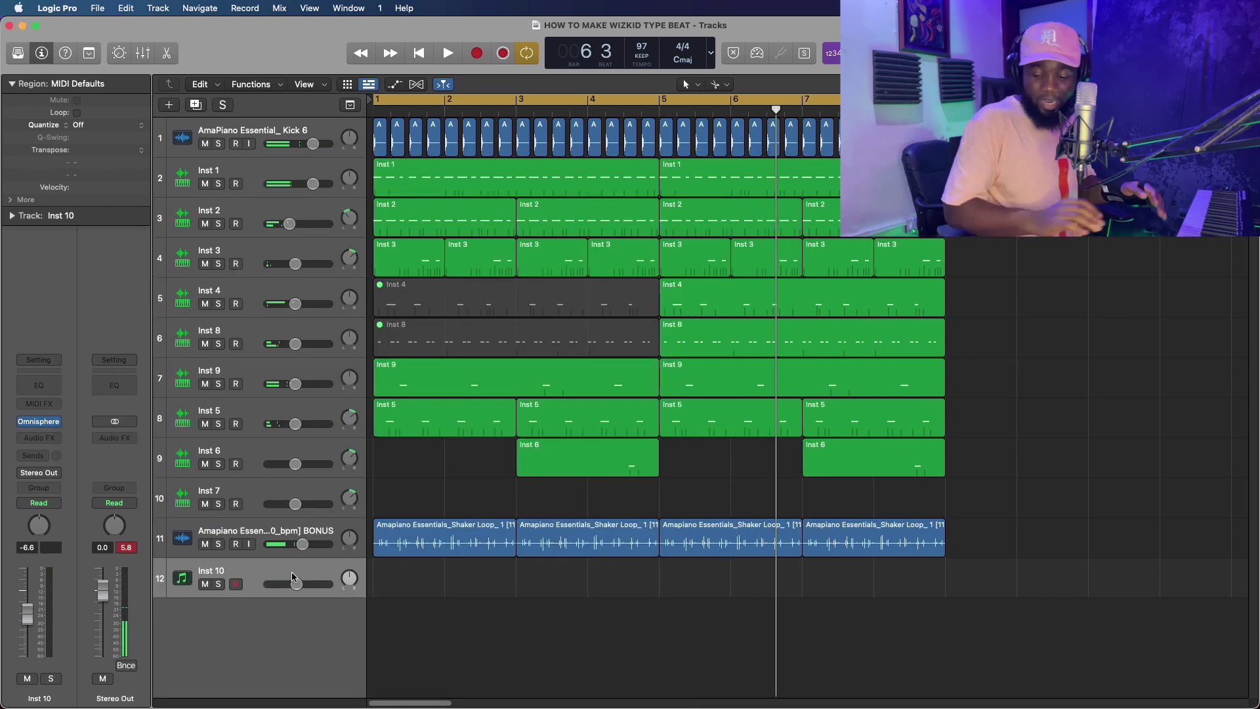
Perform the Inst 10 chords over the playing loop and capture the performance as a recording.
{"action": "key", "text": "space"}
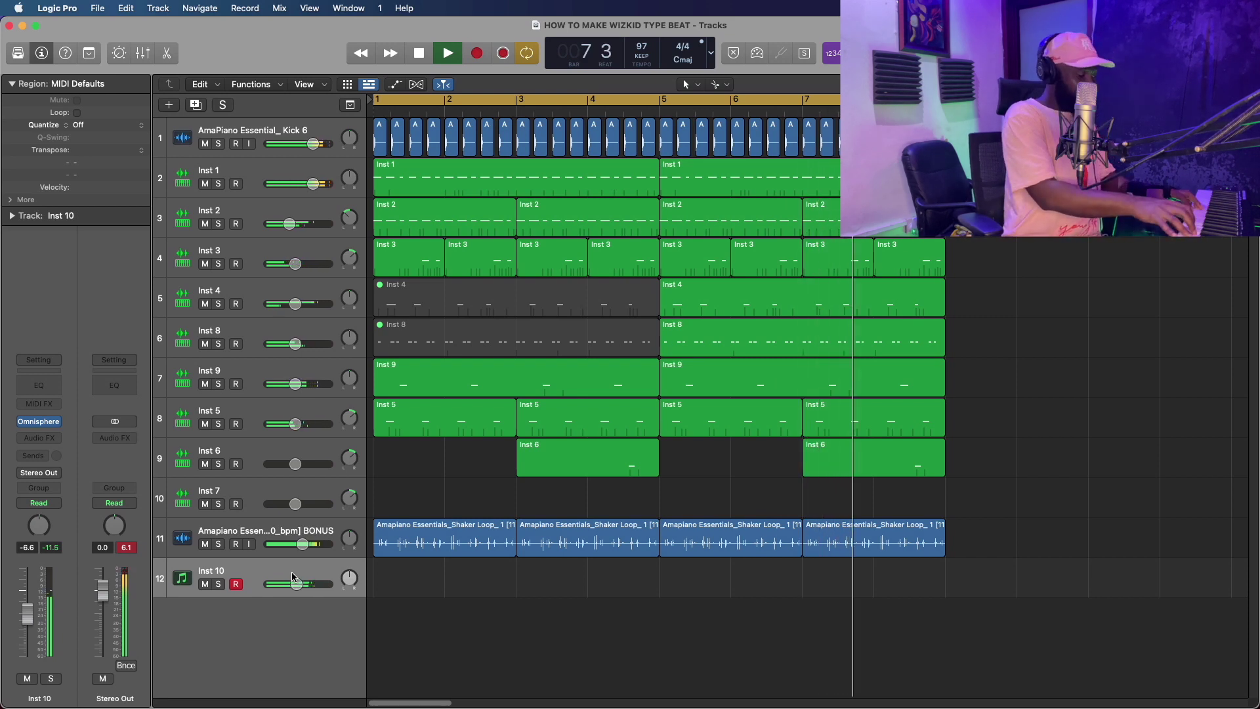
{"action": "key", "text": "shift+r"}
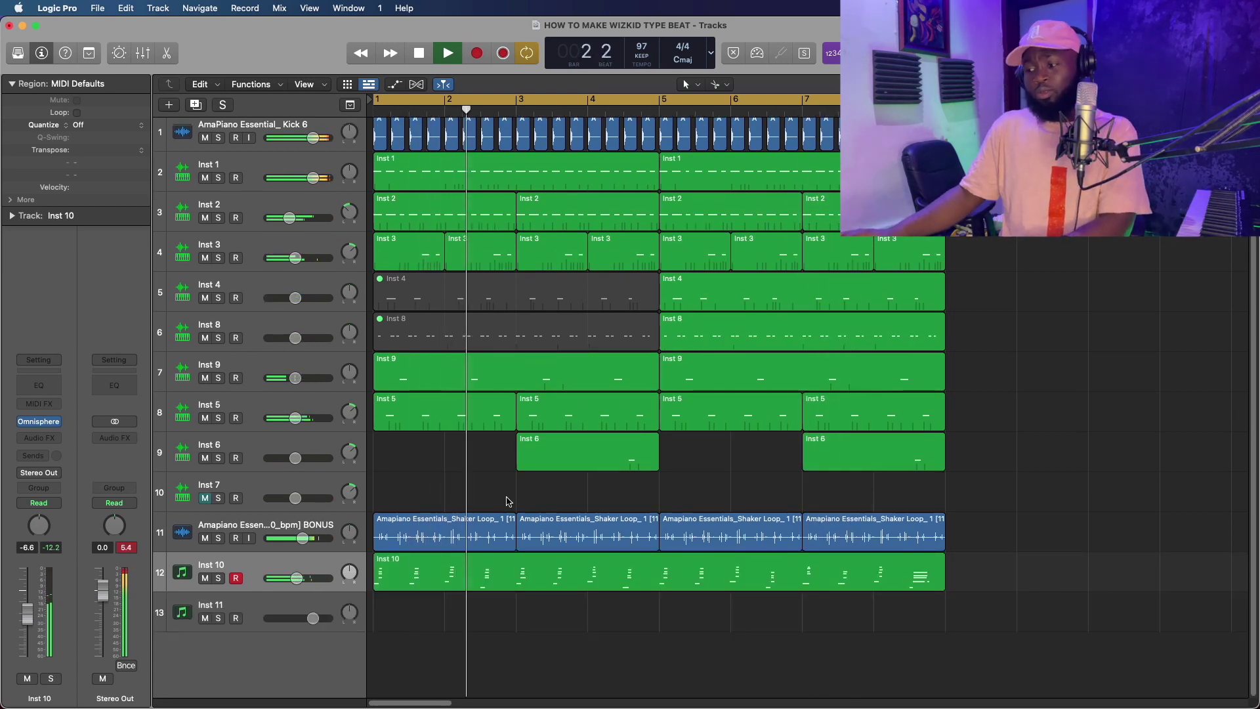
Stop playback and mute the Inst 10 region spanning bars 1 to 8.
{"action": "key", "text": "space"}
{"action": "left_click", "coordinate": [389, 567]}
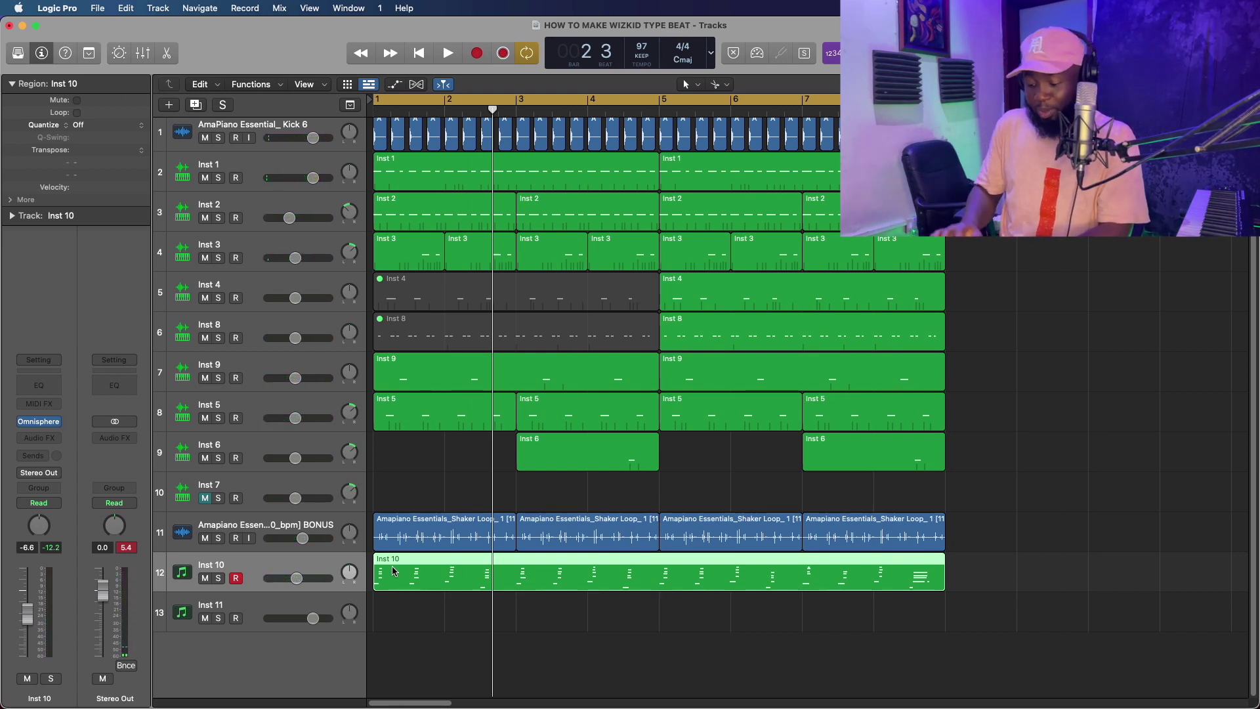
{"action": "key", "text": "ctrl+m"}
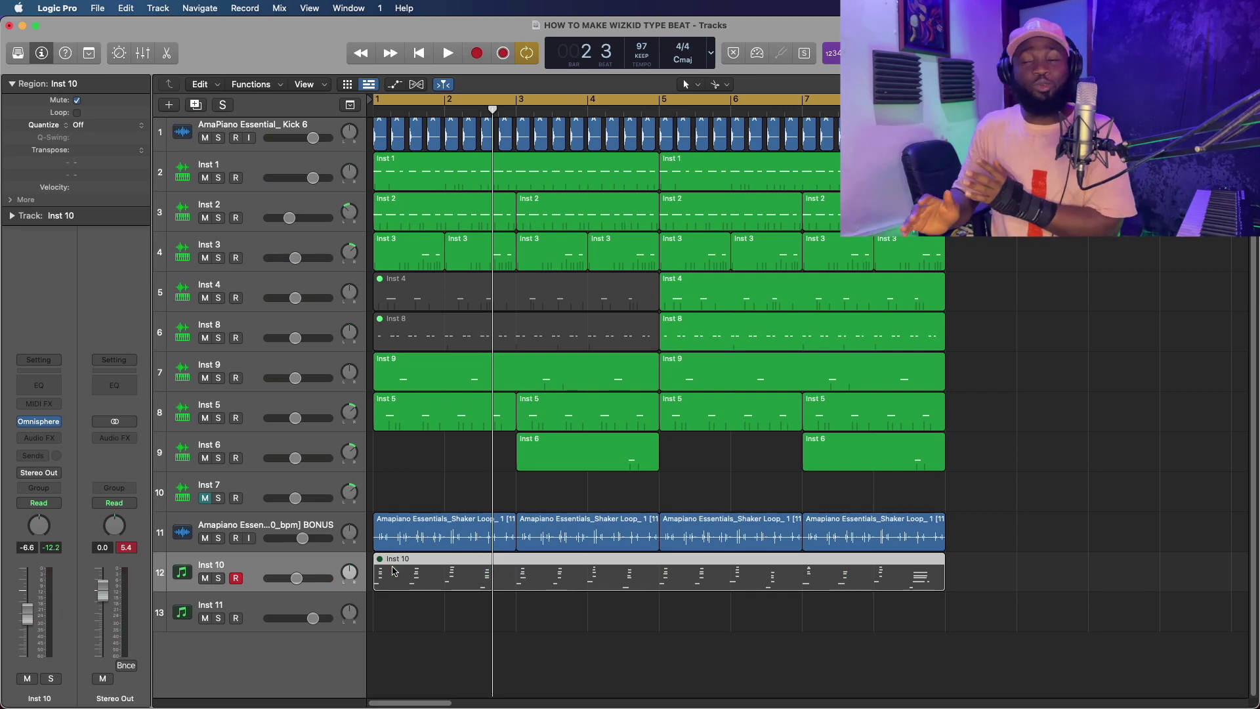
Move the muted Inst 10 region onto the Inst 7 track and record a new chord take on Inst 10 from bar 1.
{"action": "left_click_drag", "start_coordinate": [413, 569], "coordinate": [411, 488]}
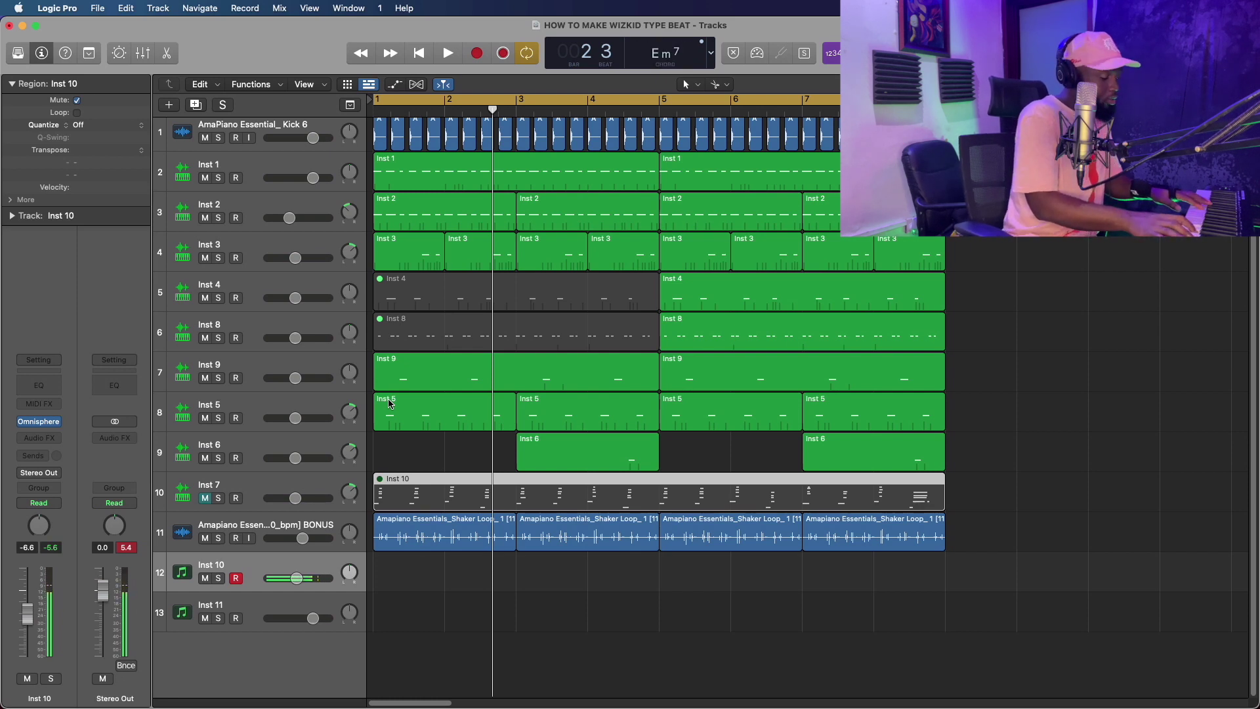
{"action": "key", "text": "super+k"}
{"action": "key", "text": "r"}
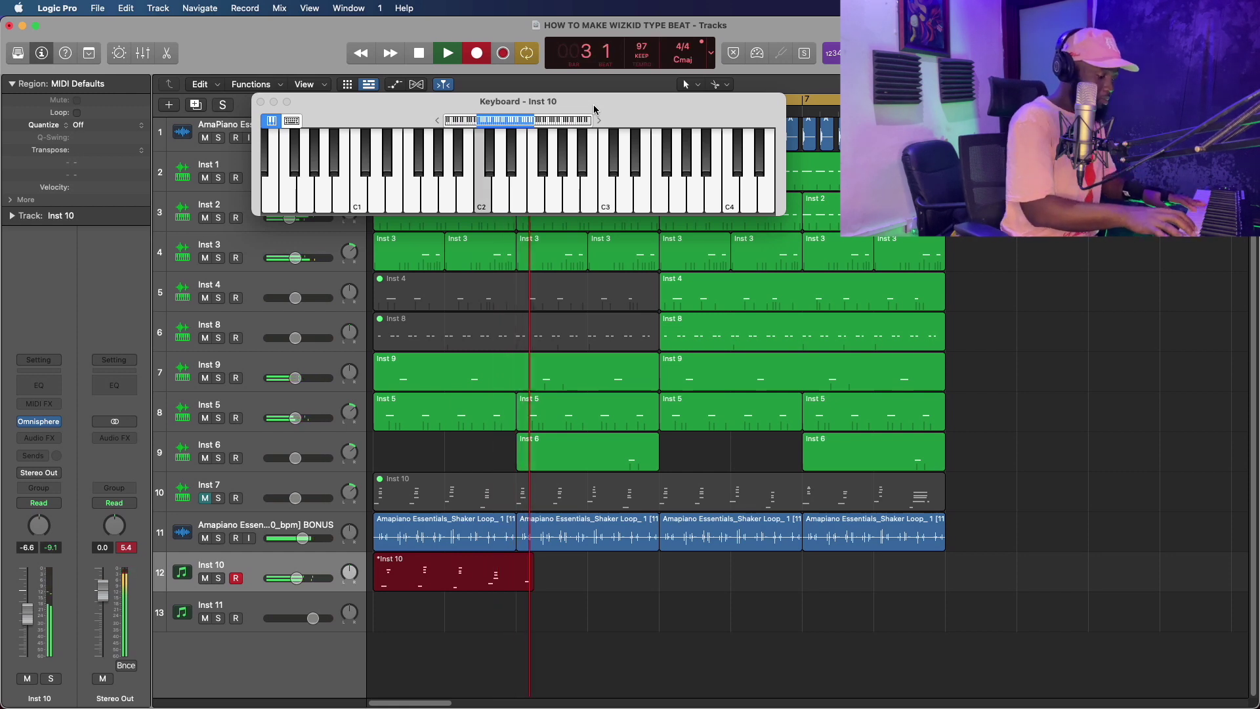
{"action": "key", "text": "space"}
{"action": "key", "text": "space"}
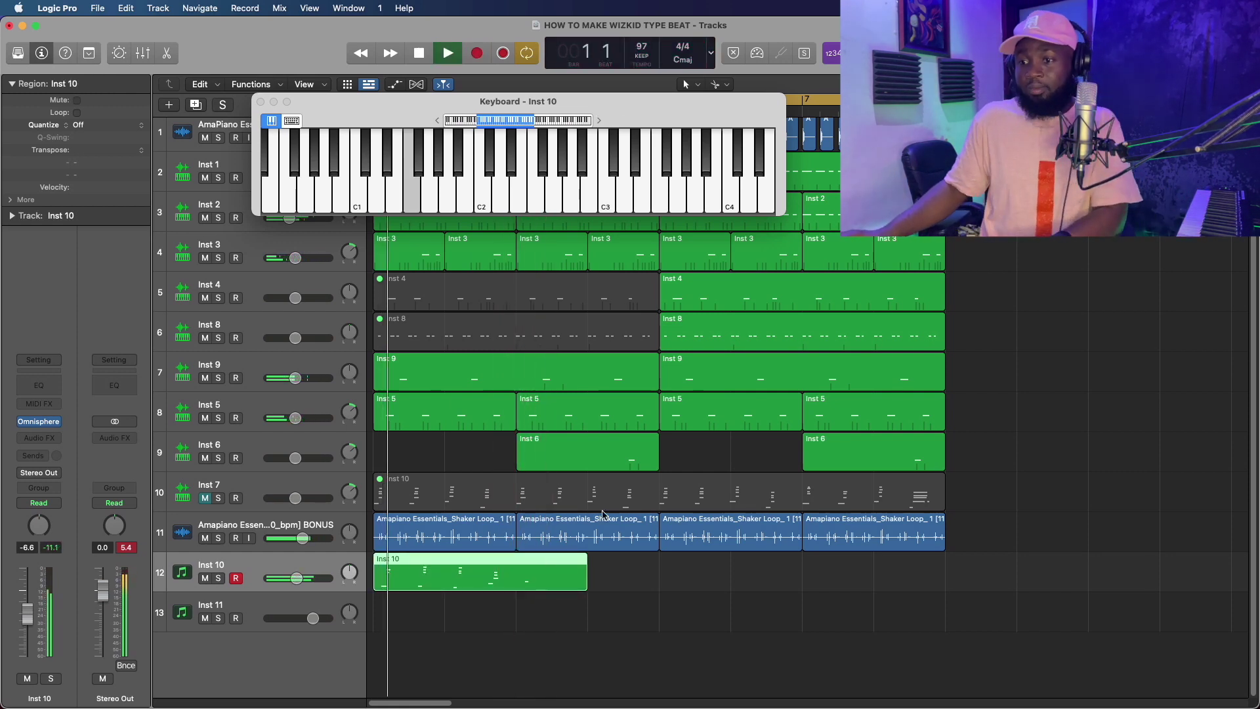
Trim the new Inst 10 chord region to bars 1 and 2 and stop playback.
{"action": "left_click", "coordinate": [506, 575]}
{"action": "key", "text": "Delete"}
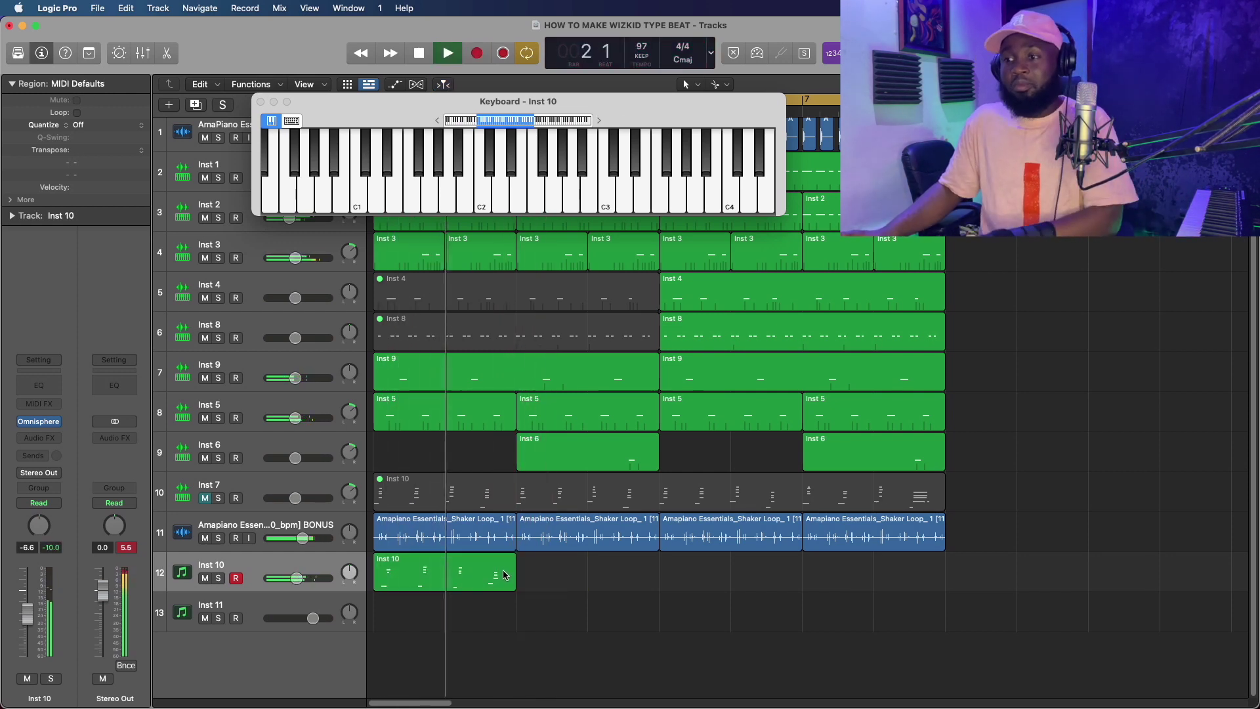
{"action": "key", "text": "space"}
{"action": "double_click", "coordinate": [431, 572]}
{"action": "key", "text": "x"}
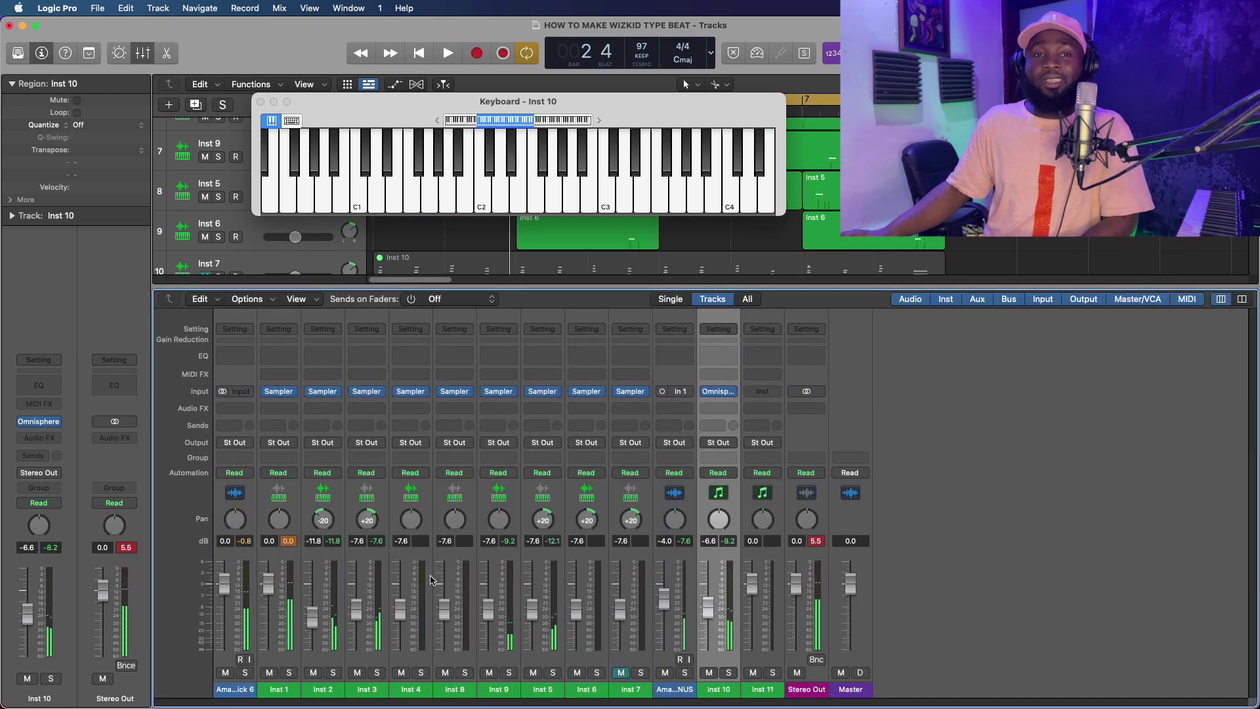
{"action": "key", "text": "x"}
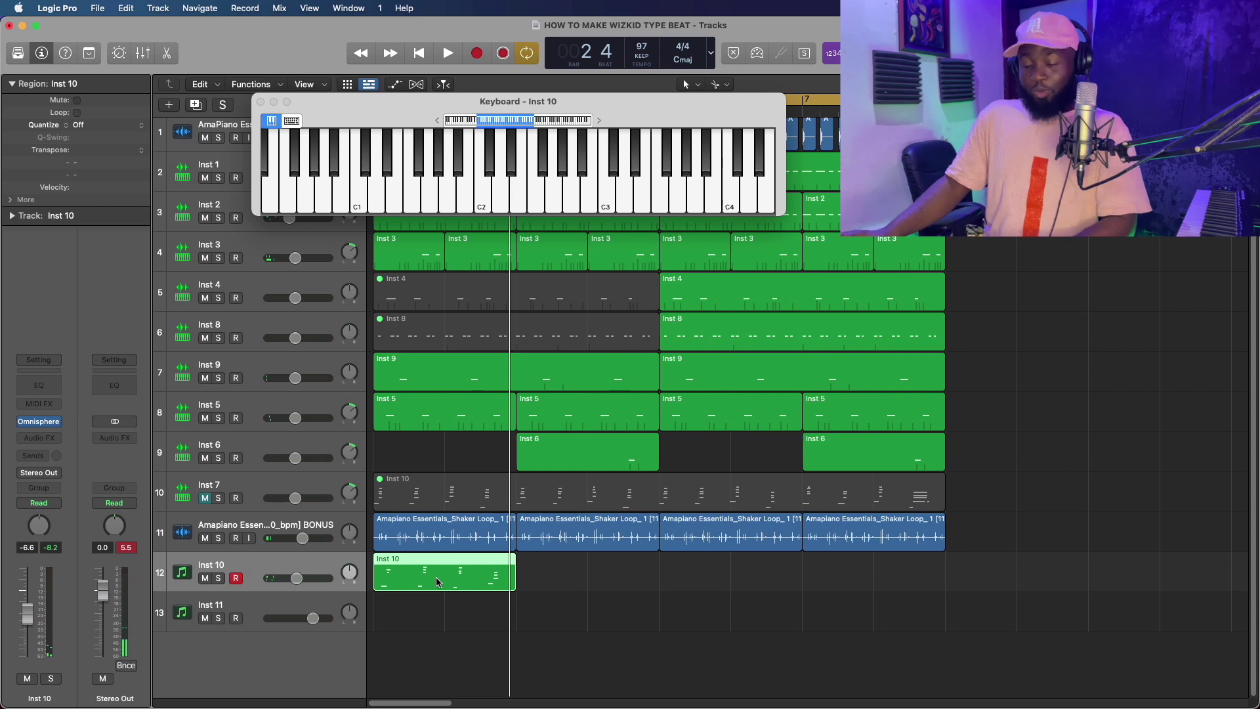
Copy the two-bar Inst 10 region along its track until it fills bars 1 to 8.
{"action": "left_click_drag", "start_coordinate": [429, 579], "coordinate": [572, 581]}
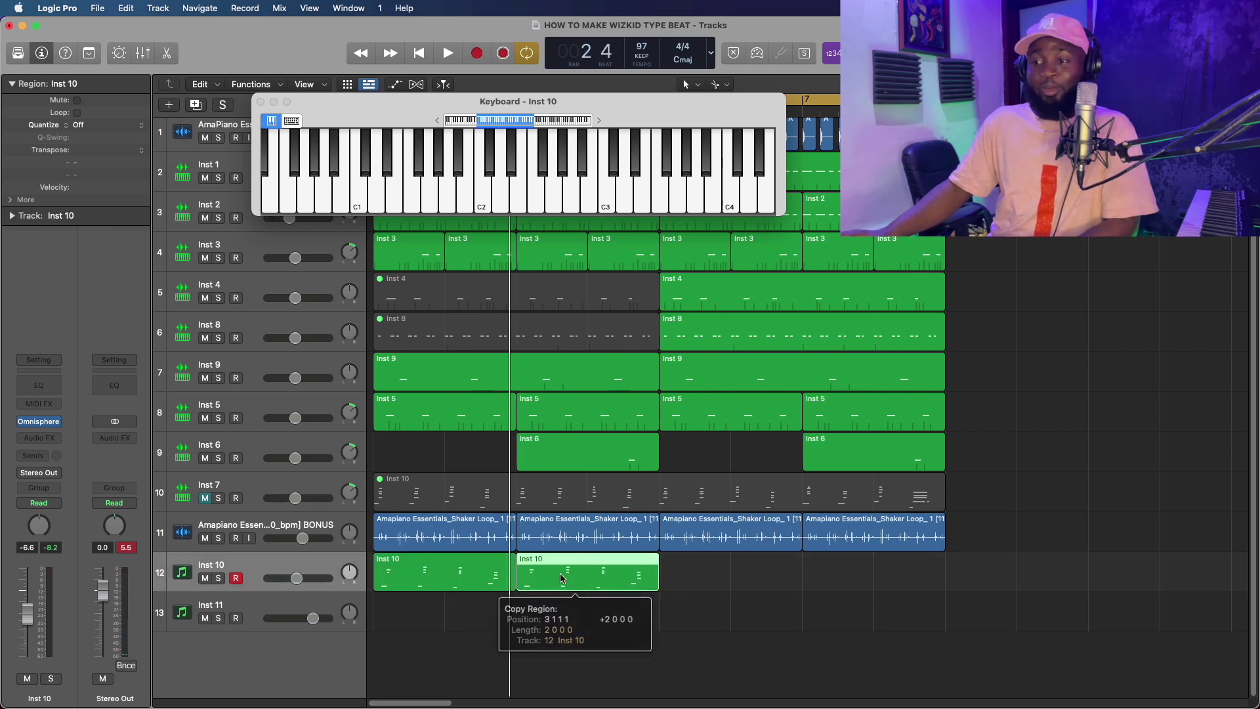
{"action": "left_click", "coordinate": [383, 562], "text": "shift"}
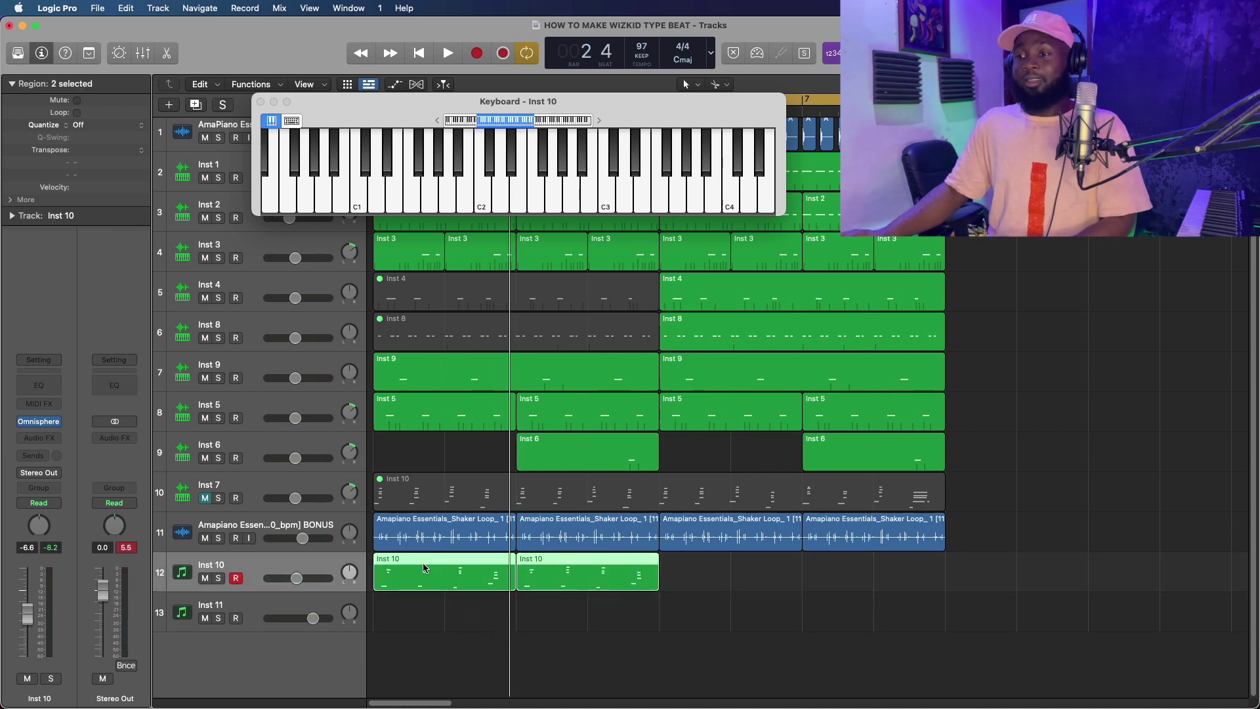
{"action": "left_click_drag", "start_coordinate": [424, 568], "coordinate": [711, 571]}
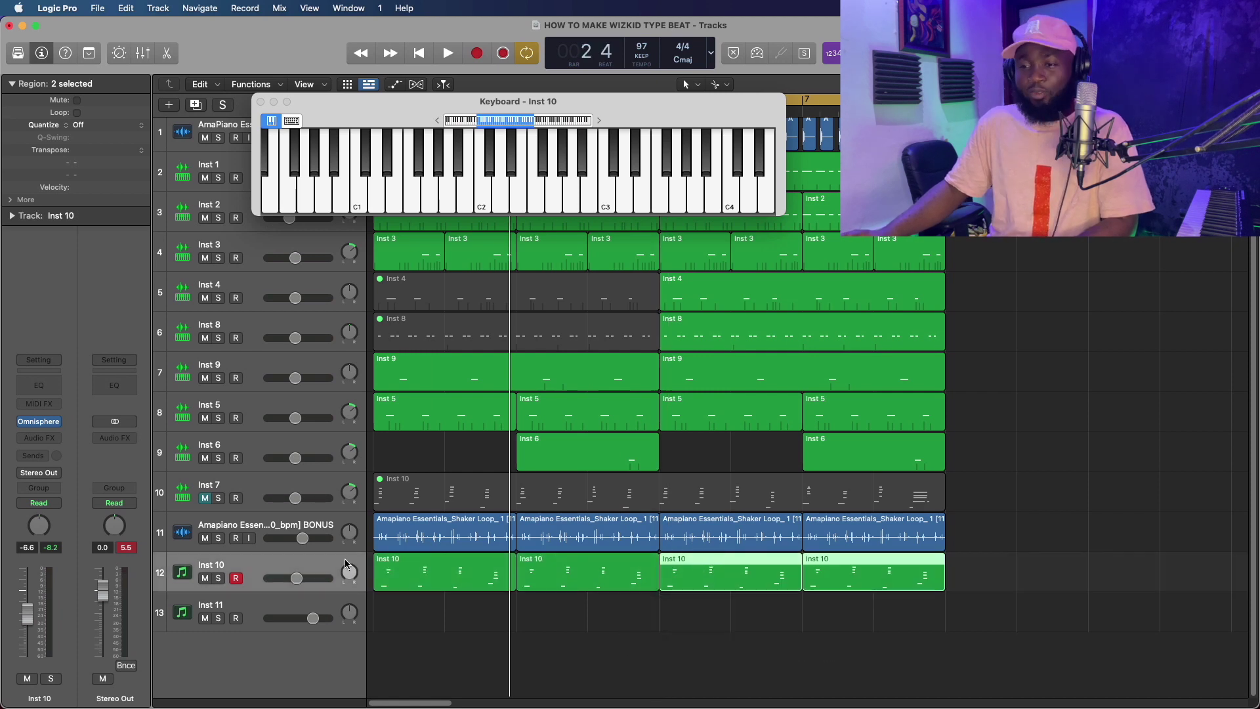
Move the on-screen keyboard aside and raise the Inst 10 track volume to -1.6 dB while the loop plays.
{"action": "left_click", "coordinate": [307, 566]}
{"action": "left_click_drag", "start_coordinate": [385, 109], "coordinate": [415, 223]}
{"action": "key", "text": "space"}
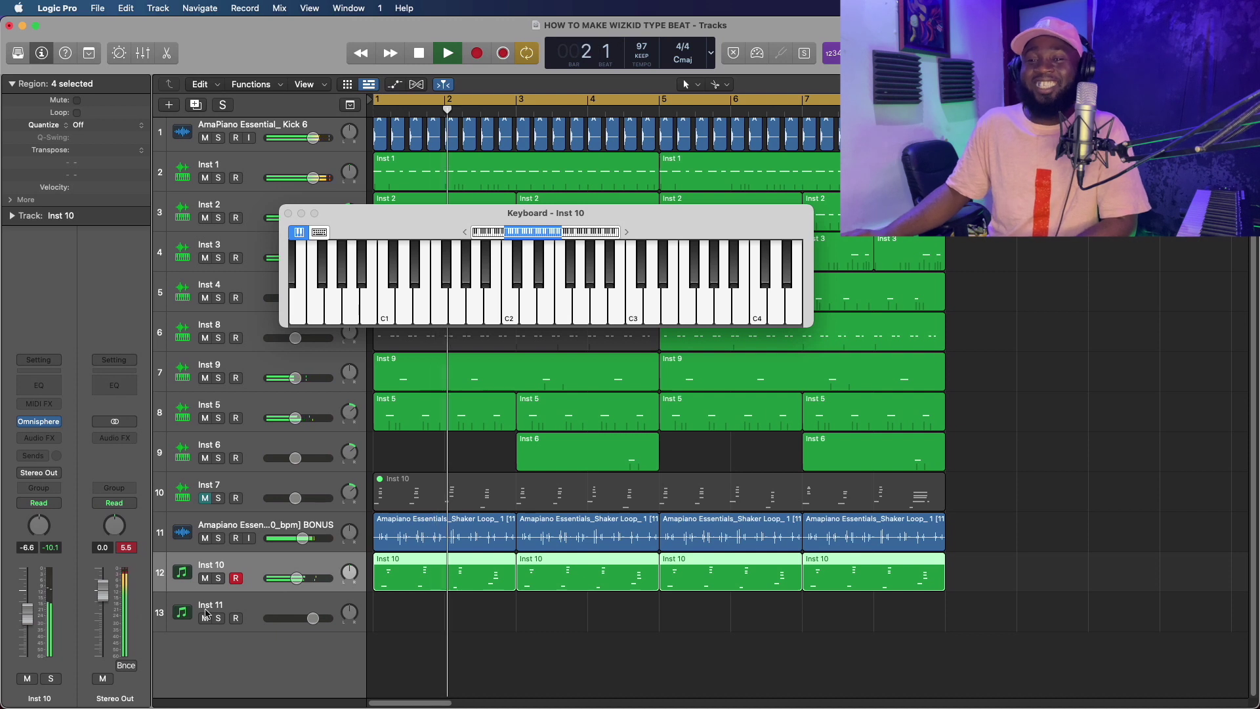
{"action": "left_click_drag", "start_coordinate": [38, 629], "coordinate": [40, 610]}
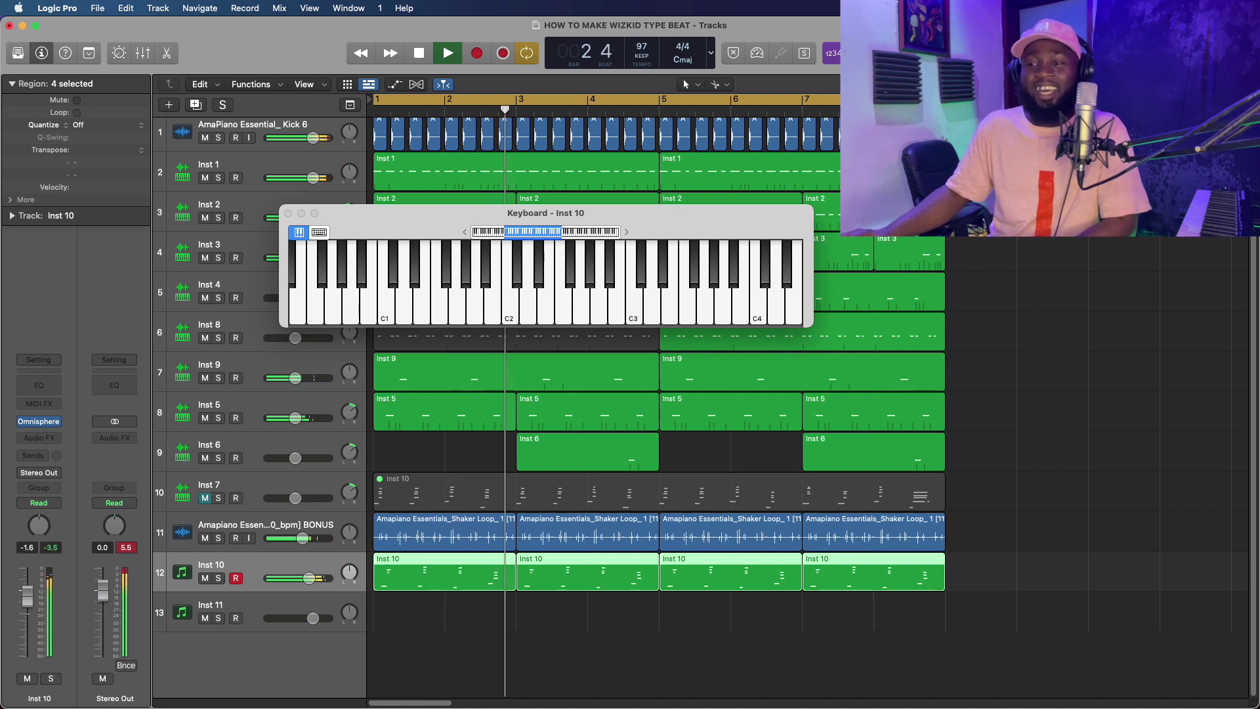
{"action": "left_click_drag", "start_coordinate": [357, 223], "coordinate": [499, 229]}
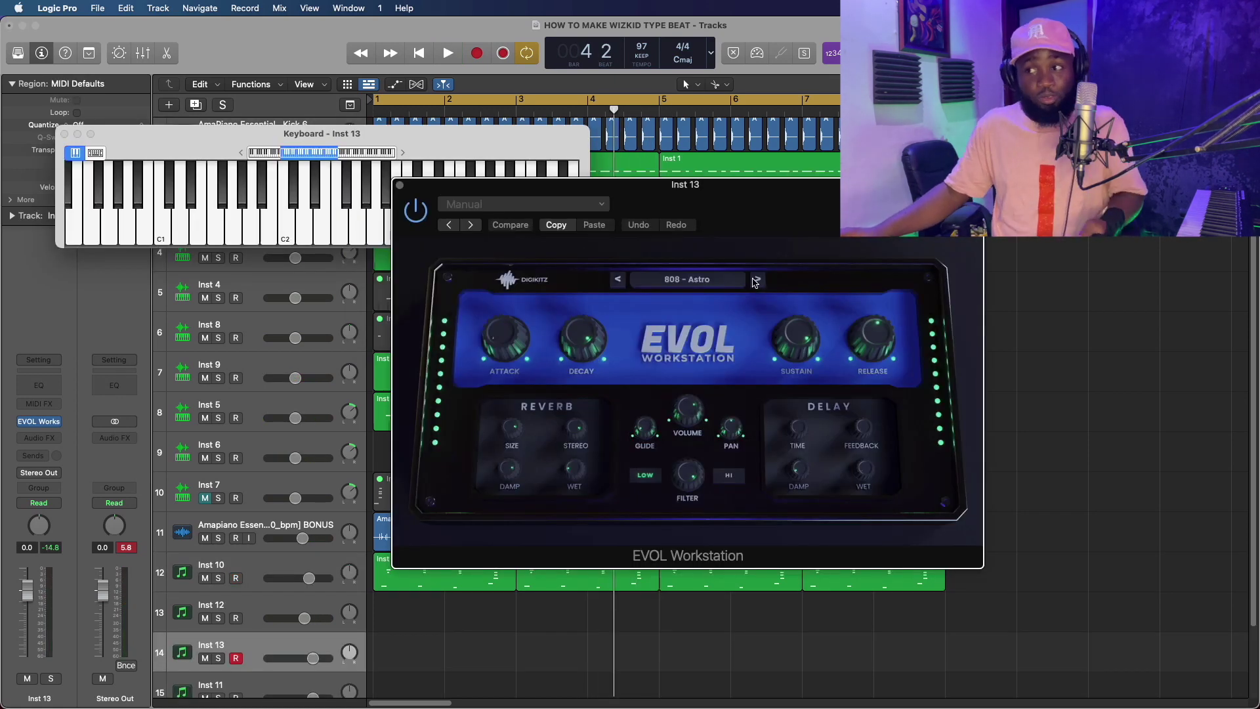
Browse the EVOL Workstation presets on Inst 13 and choose BL - Hounted House.
{"action": "left_click", "coordinate": [756, 281]}
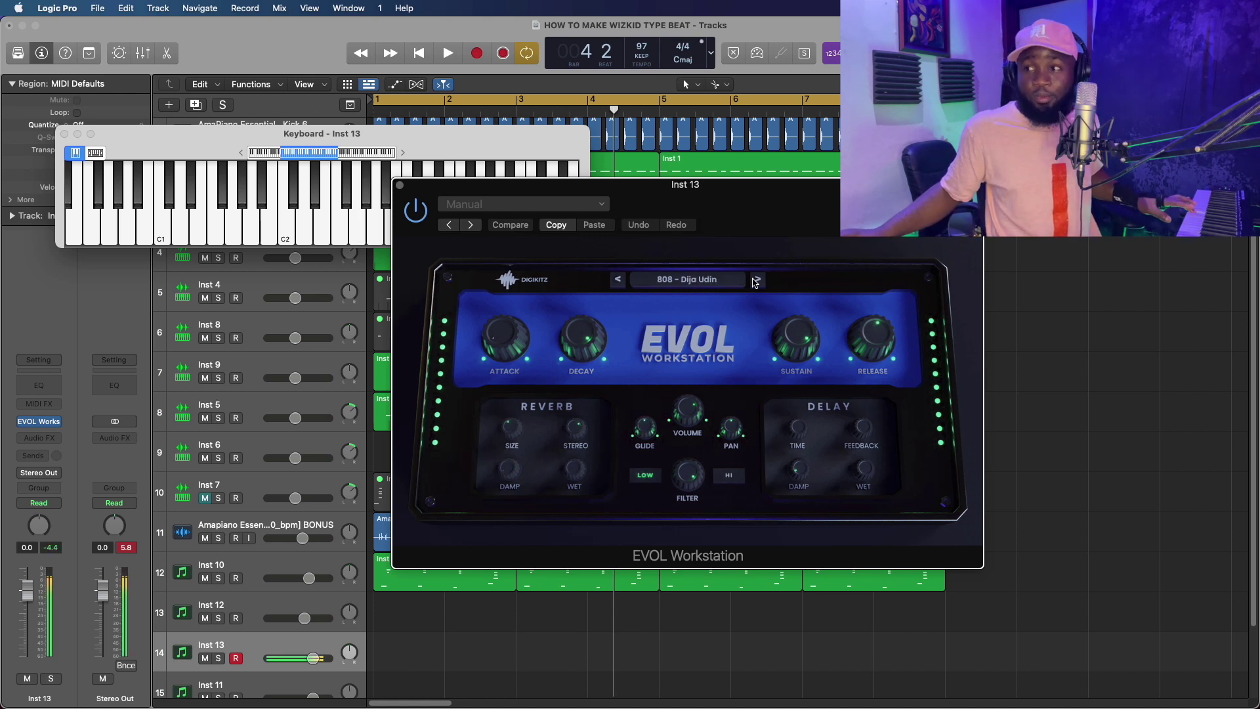
{"action": "left_click", "coordinate": [757, 281]}
{"action": "left_click", "coordinate": [758, 281]}
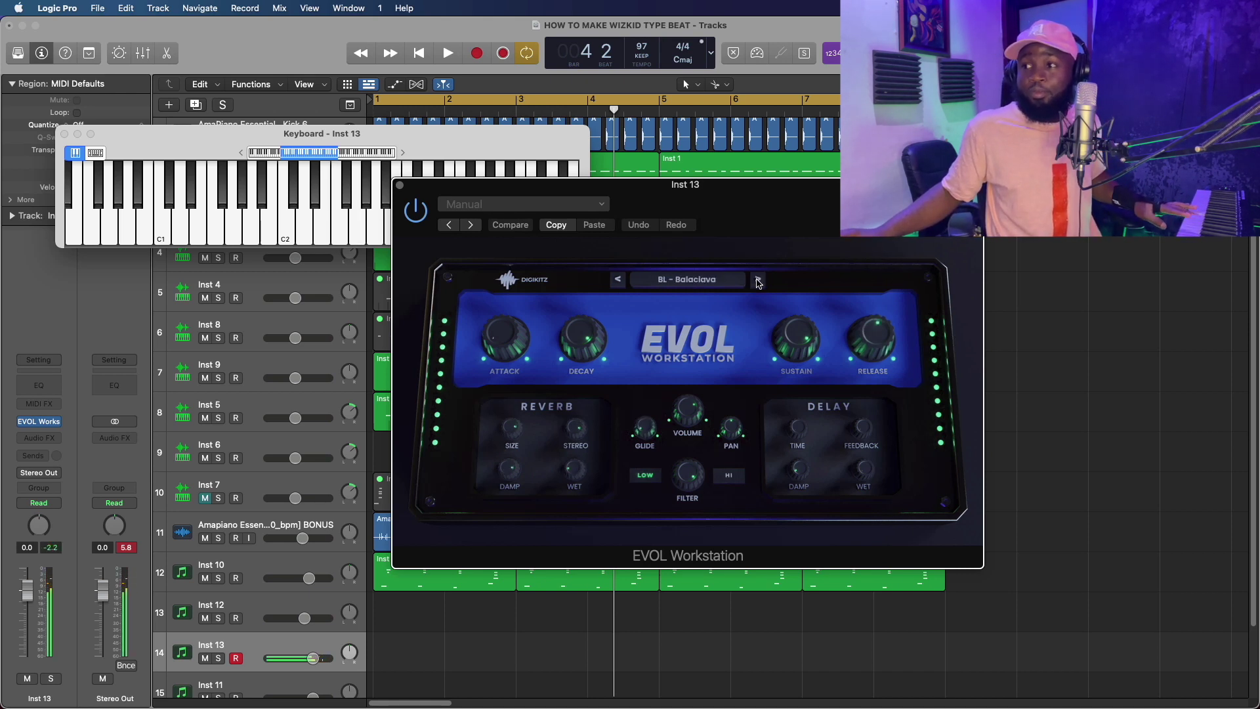
{"action": "left_click", "coordinate": [759, 281]}
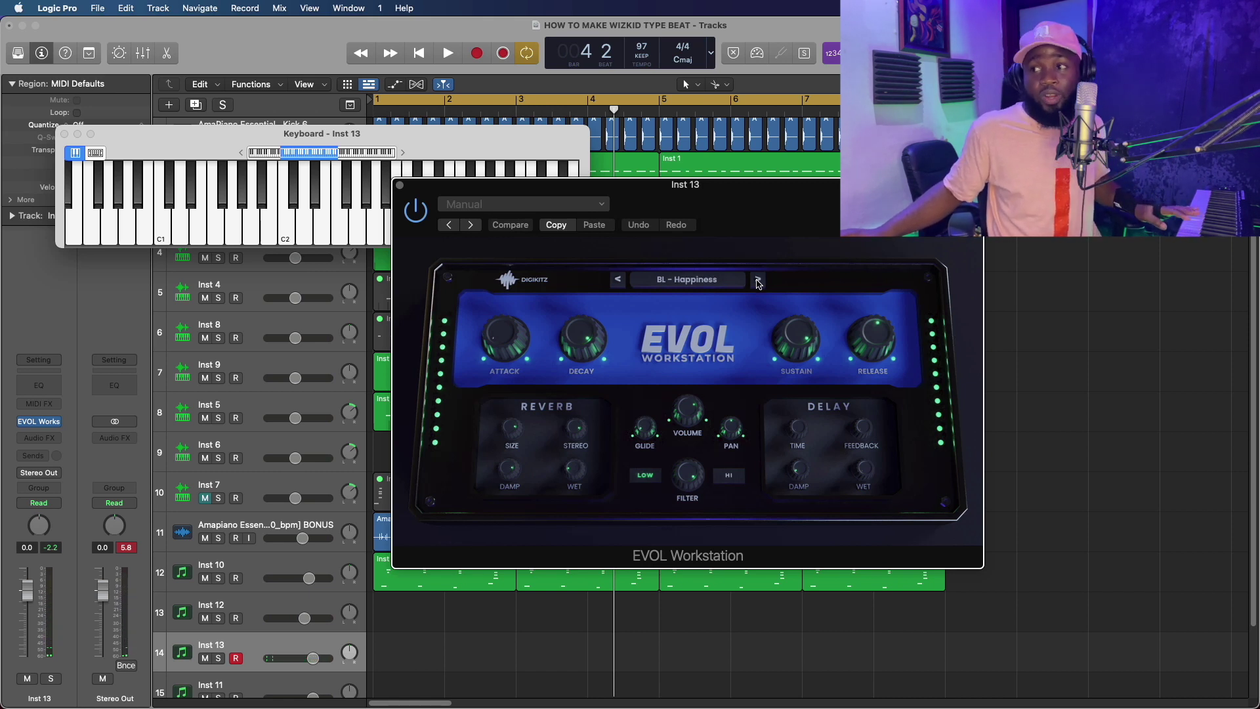
{"action": "left_click", "coordinate": [758, 281]}
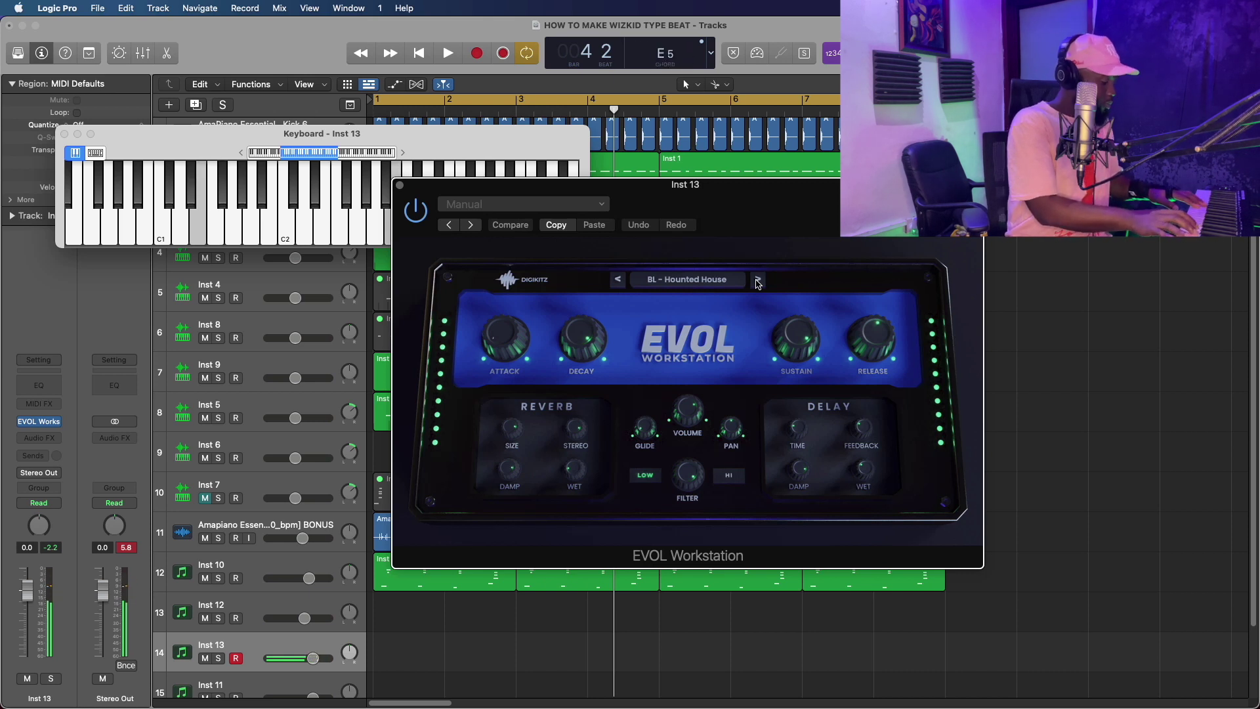
Record a two-bar chord part on Inst 13 from bar 1, redoing the first take, and play it back.
{"action": "key", "text": "r"}
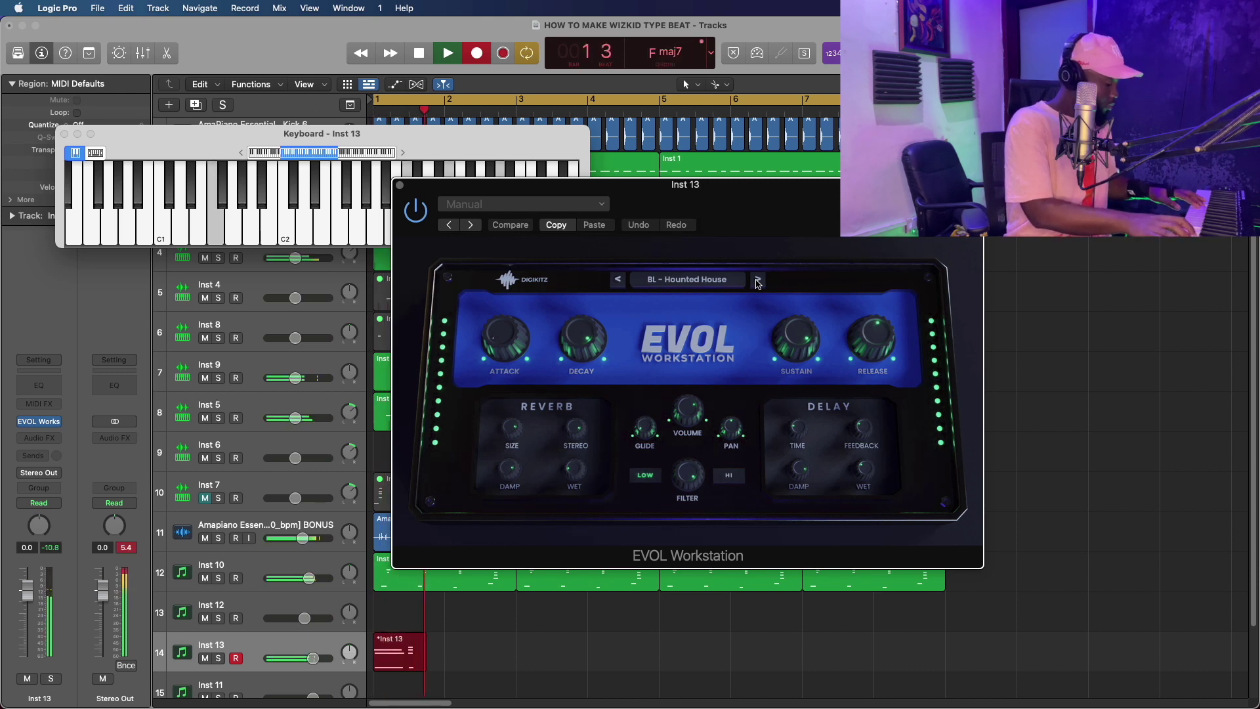
{"action": "key", "text": "space"}
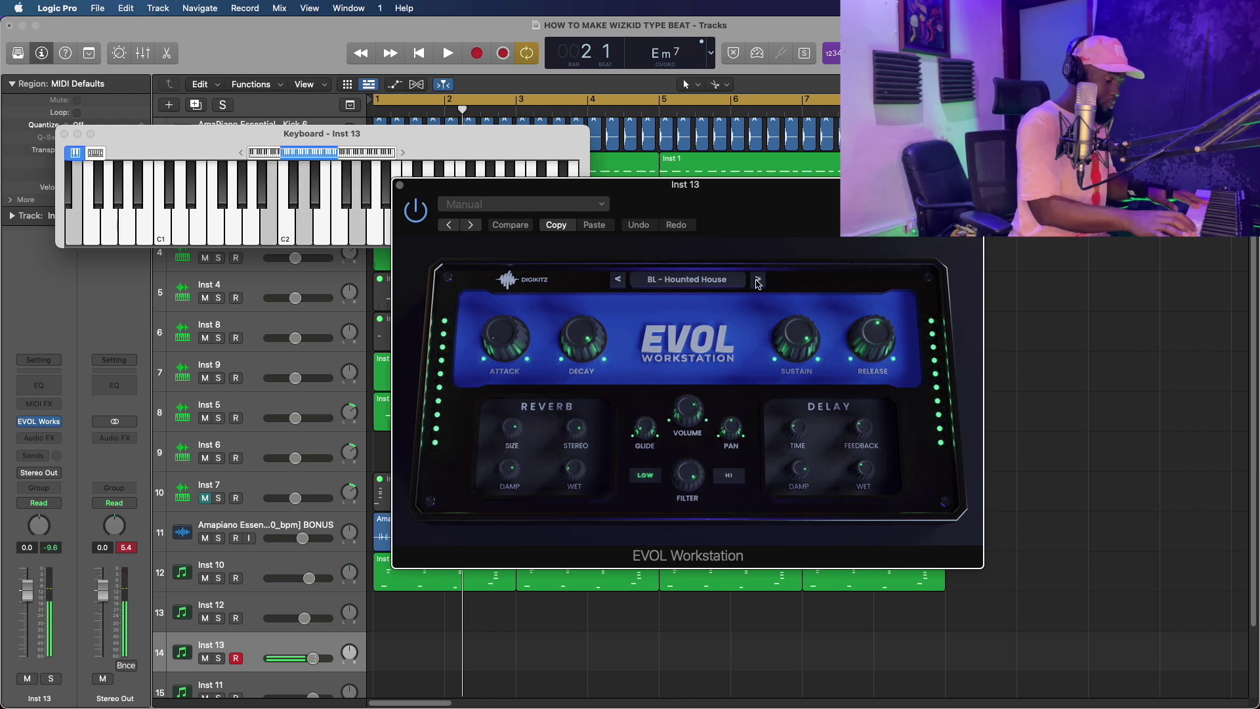
{"action": "key", "text": "r"}
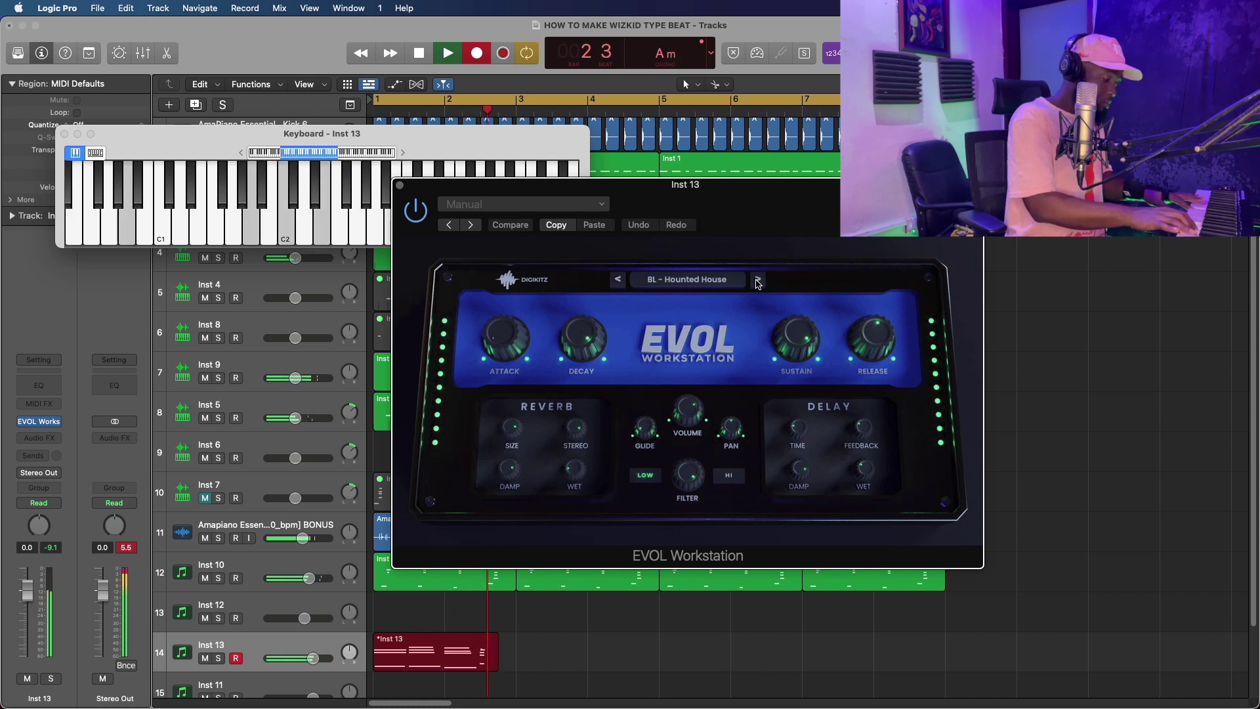
{"action": "key", "text": "space"}
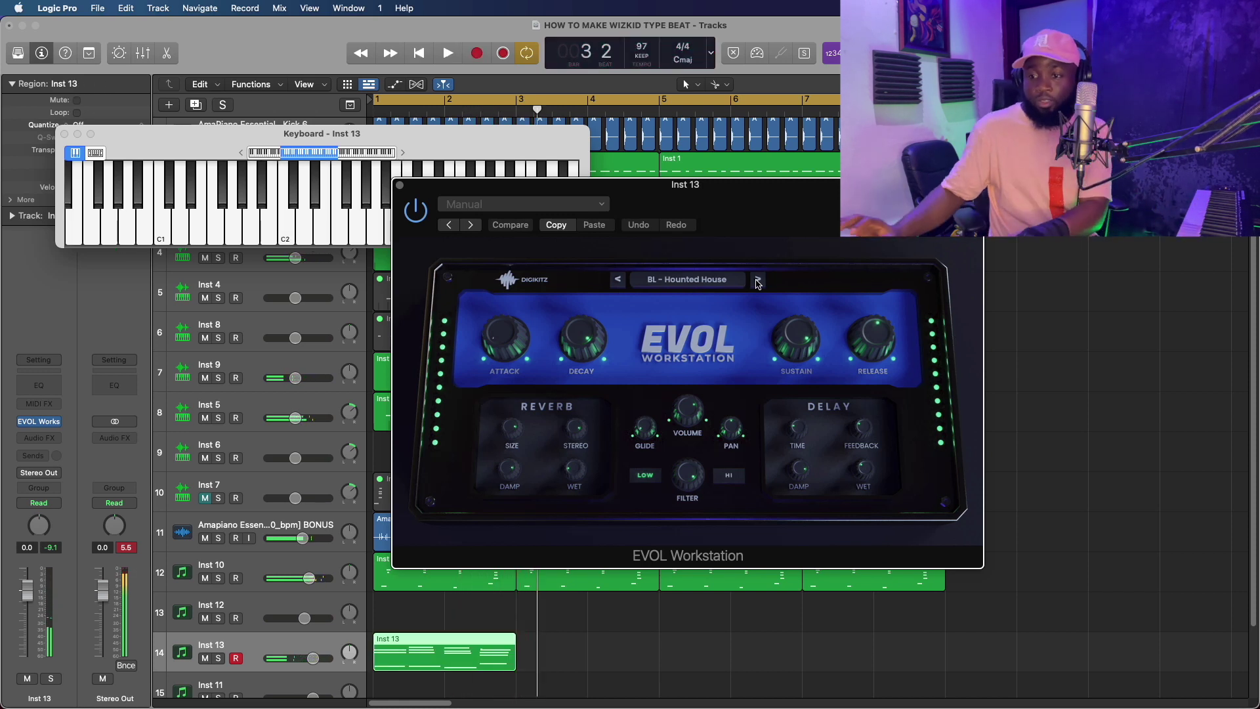
{"action": "key", "text": "space"}
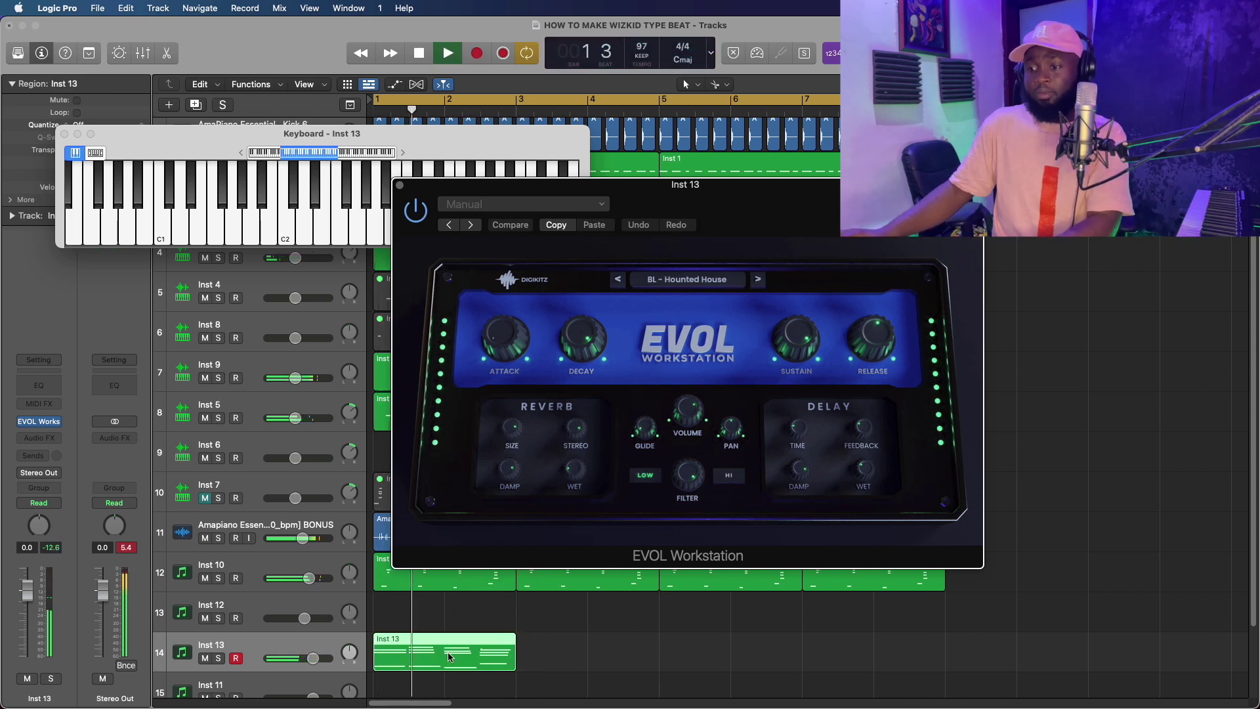
{"action": "double_click", "coordinate": [468, 632]}
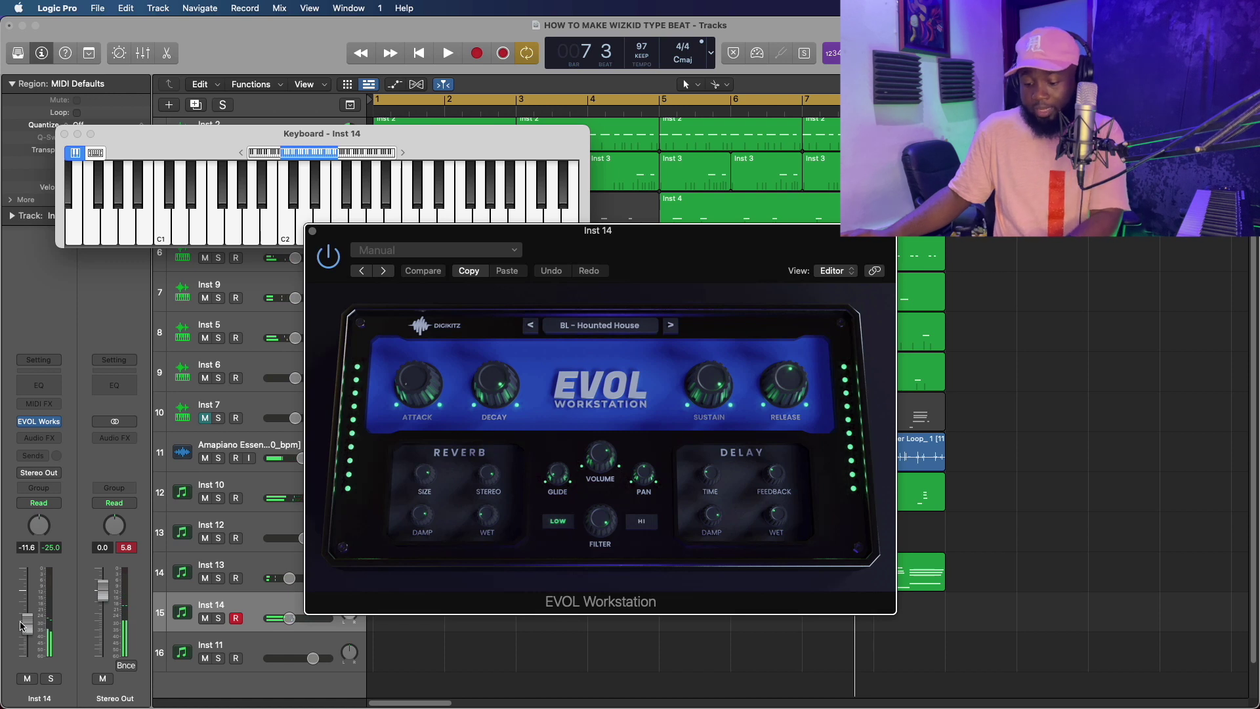
Set Inst 14 to -1.8 dB with the EVOL preset KY - Blinkee and start recording its part.
{"action": "left_click", "coordinate": [21, 624], "text": "alt"}
{"action": "left_click", "coordinate": [671, 326]}
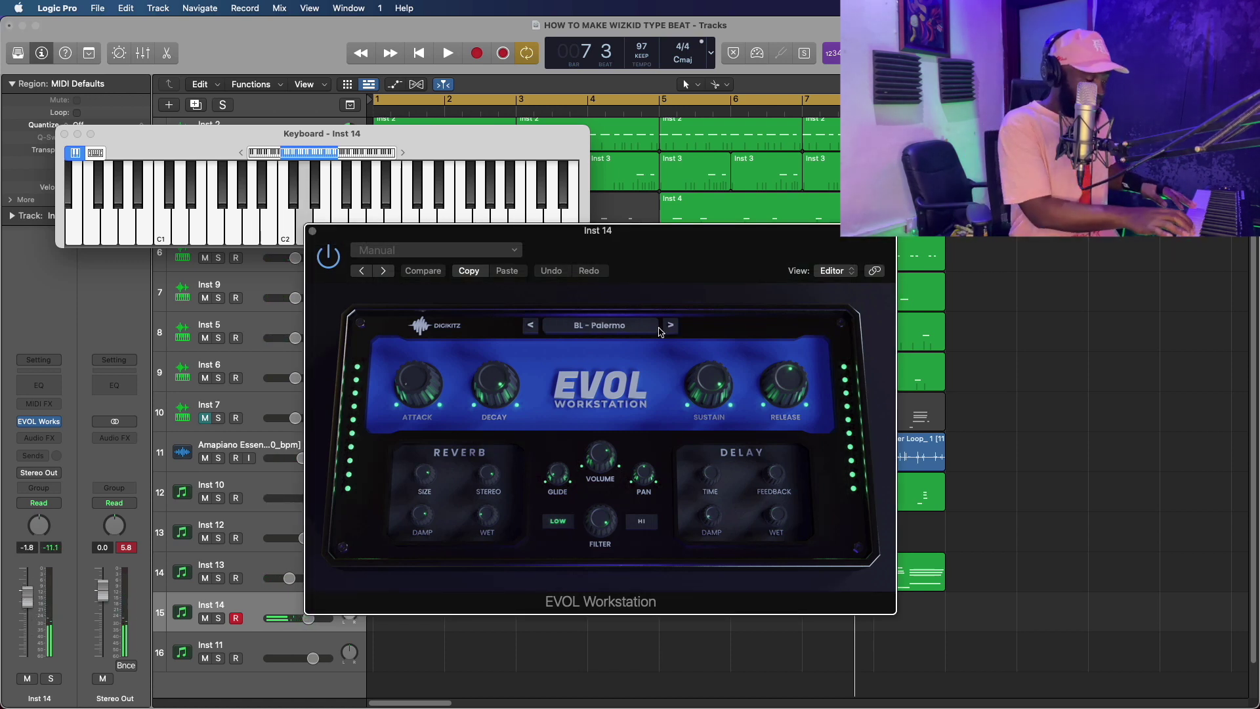
{"action": "key", "text": "space"}
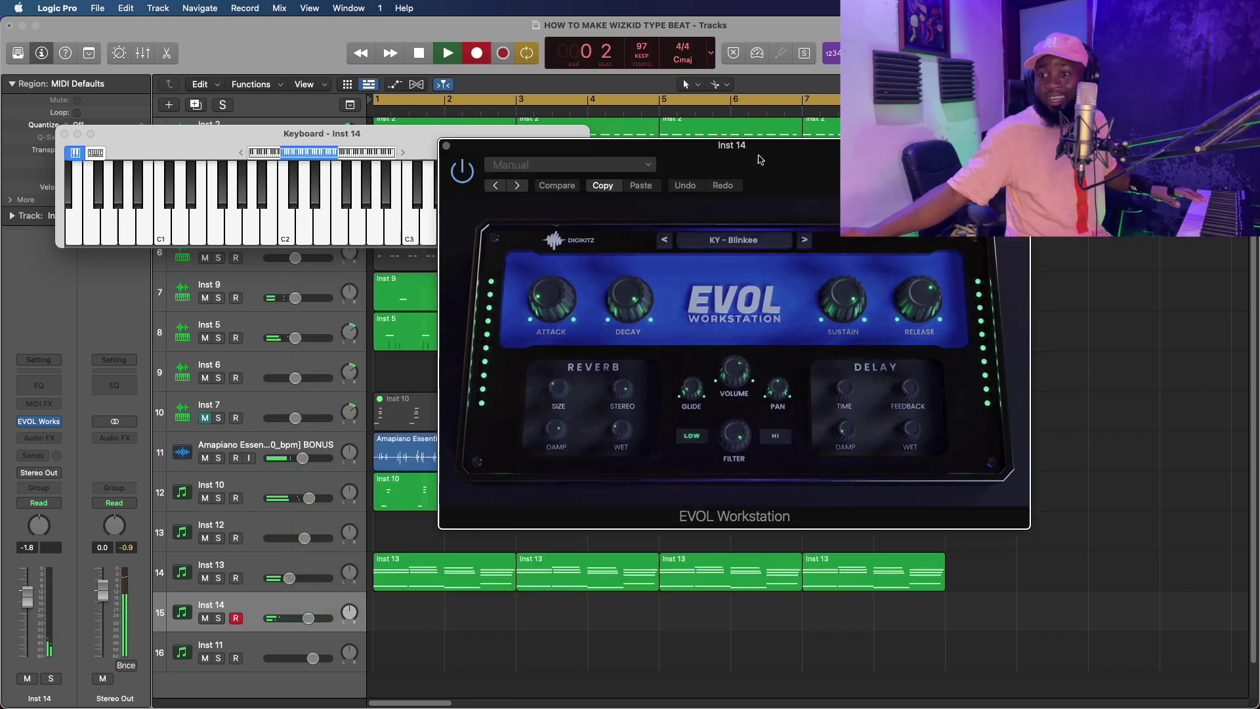
{"action": "left_click_drag", "start_coordinate": [759, 160], "coordinate": [770, 101]}
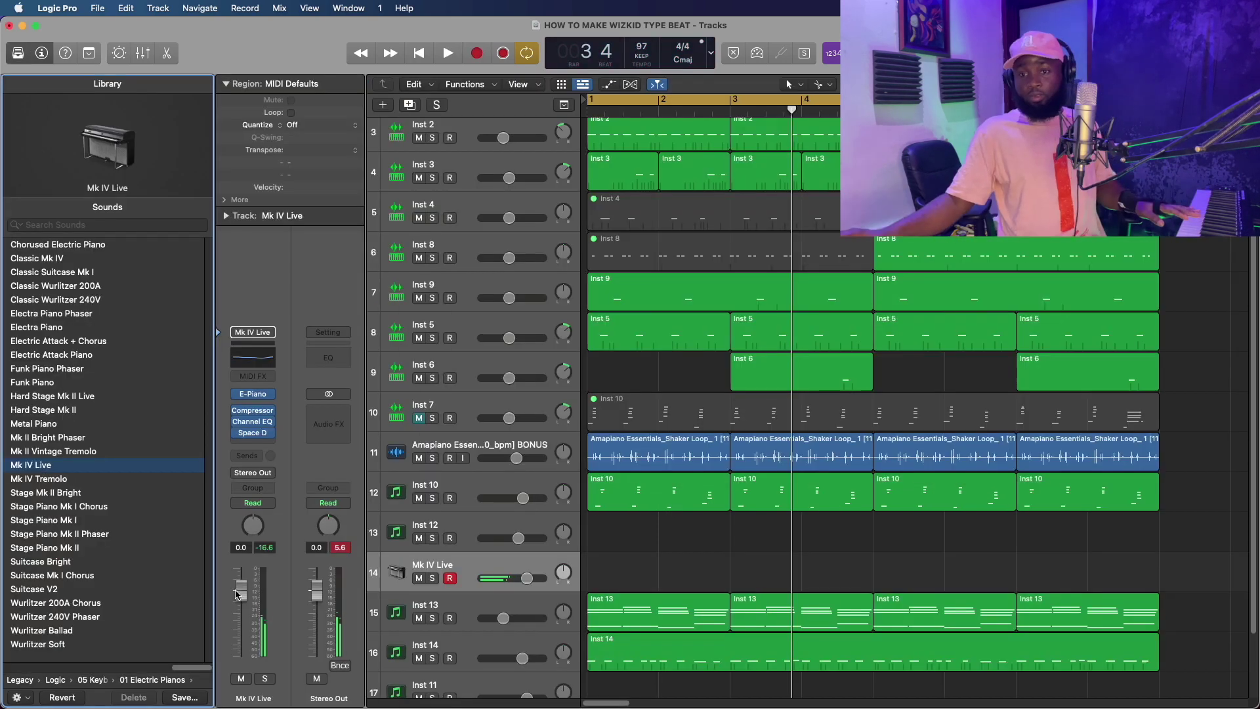
Audition the Metal Piano, Mk II and Mk IV electric piano patches on track 14 and choose Mk II Vintage Tremolo.
{"action": "left_click", "coordinate": [47, 423]}
{"action": "left_click", "coordinate": [52, 437]}
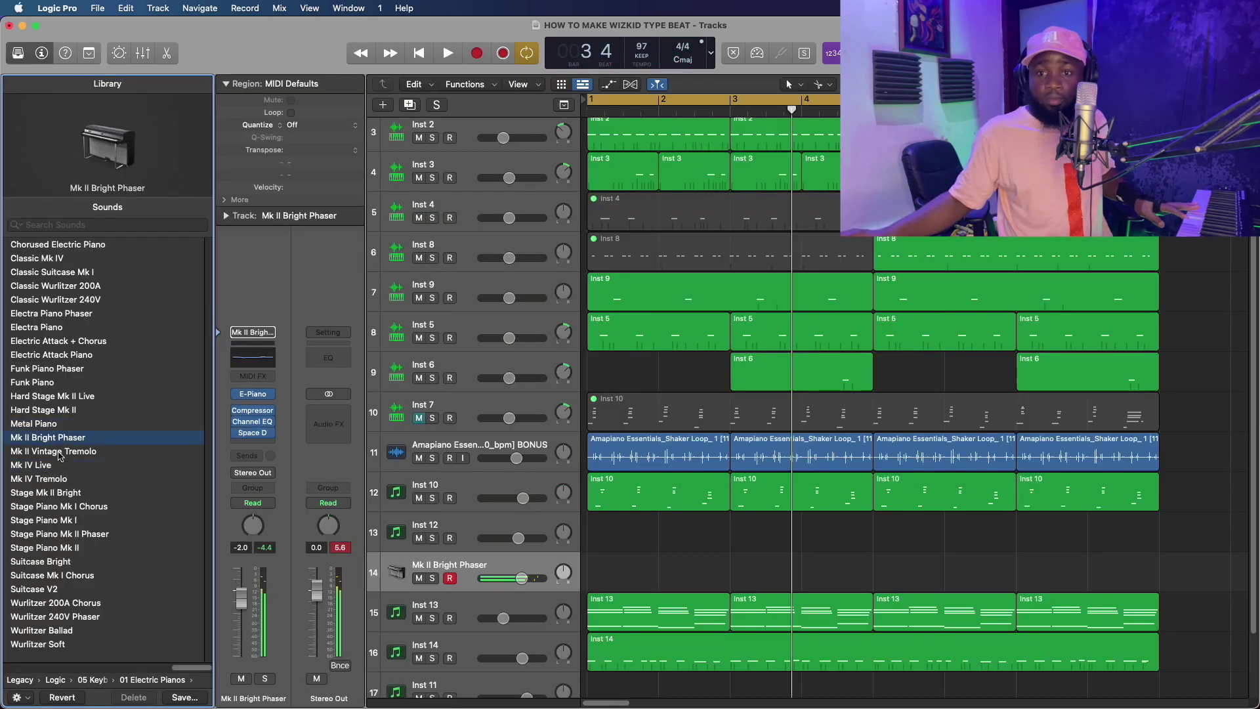
{"action": "left_click", "coordinate": [62, 452]}
{"action": "left_click", "coordinate": [63, 466]}
{"action": "left_click", "coordinate": [64, 480]}
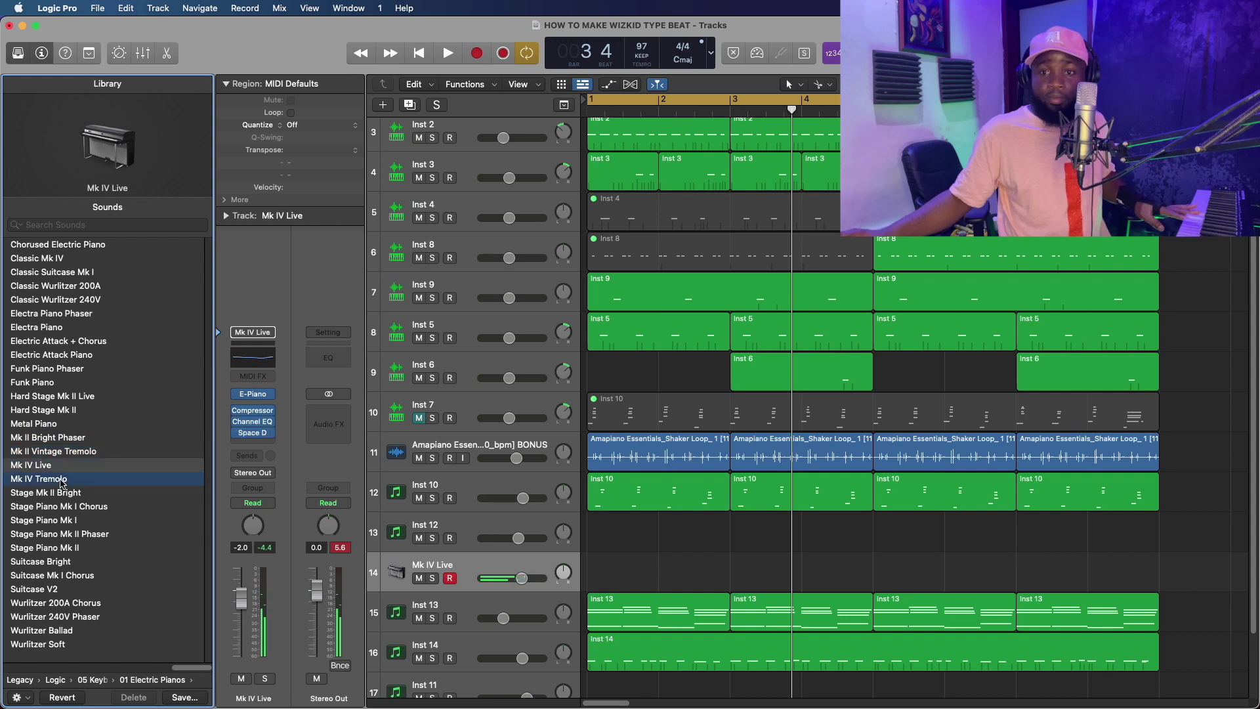
{"action": "left_click", "coordinate": [84, 453]}
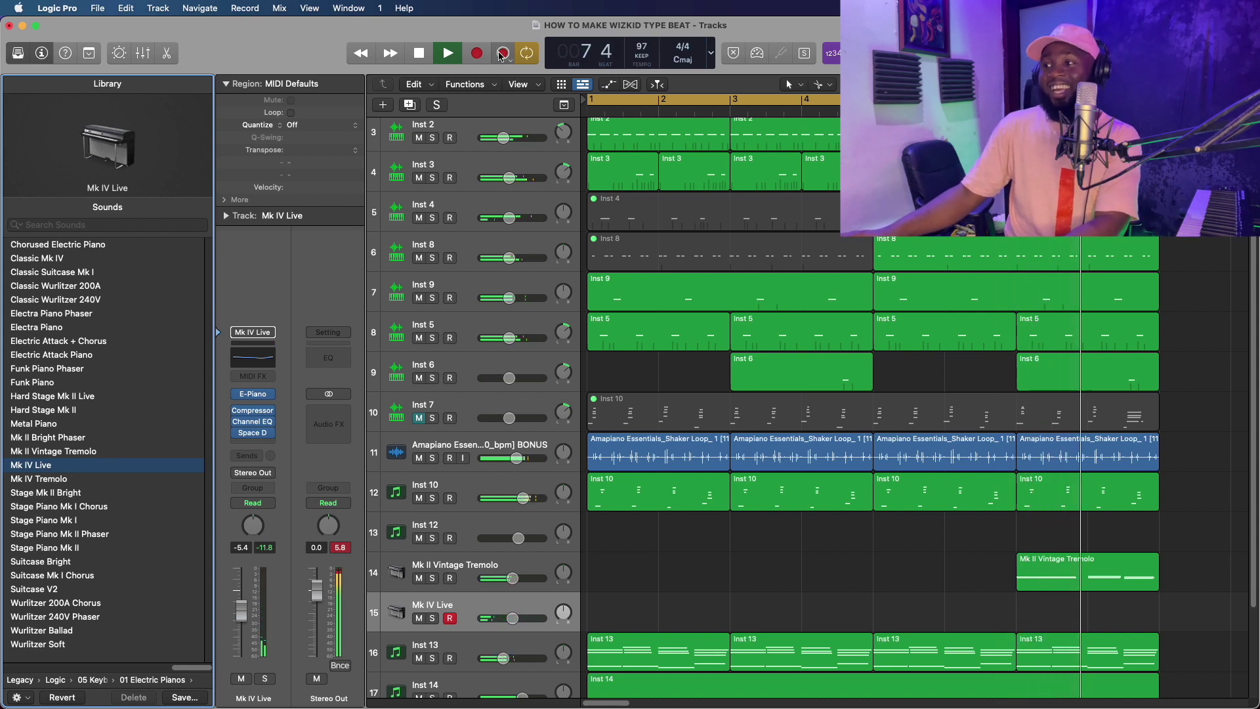
Capture the Mk IV Live performance as a recording, select its first region and undo the last edit.
{"action": "key", "text": "shift+r"}
{"action": "left_click", "coordinate": [855, 621]}
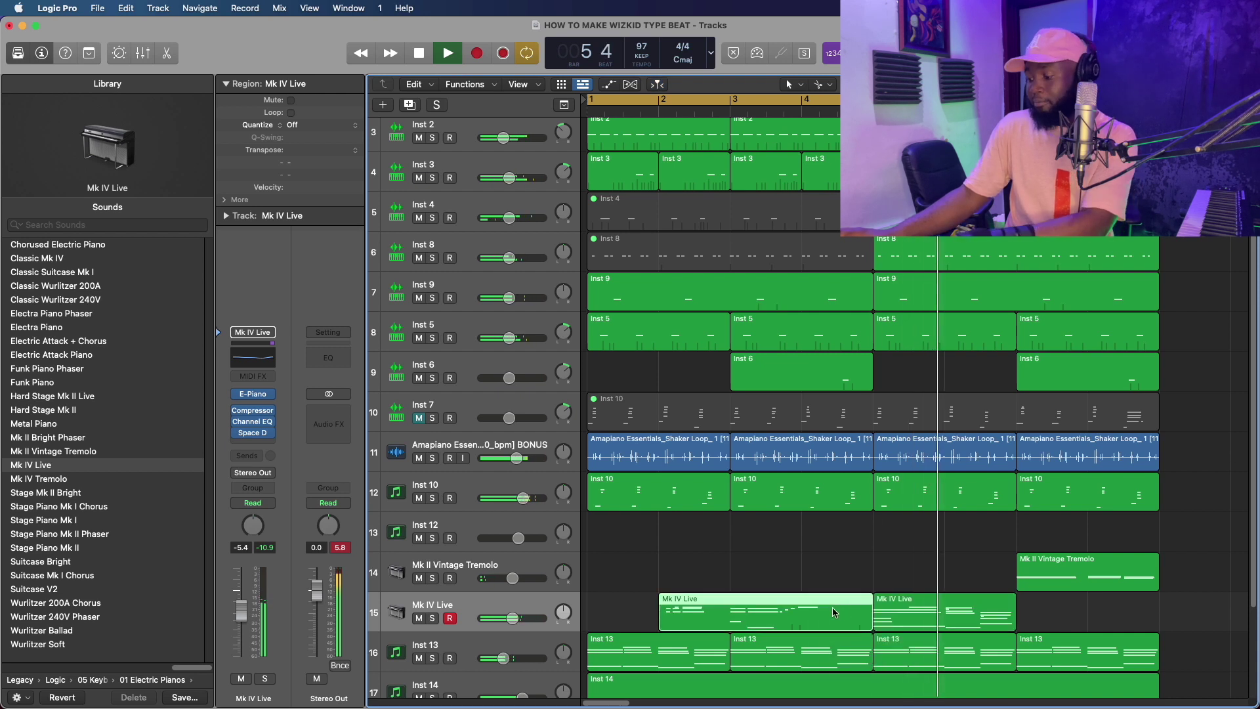
{"action": "key", "text": "super+z"}
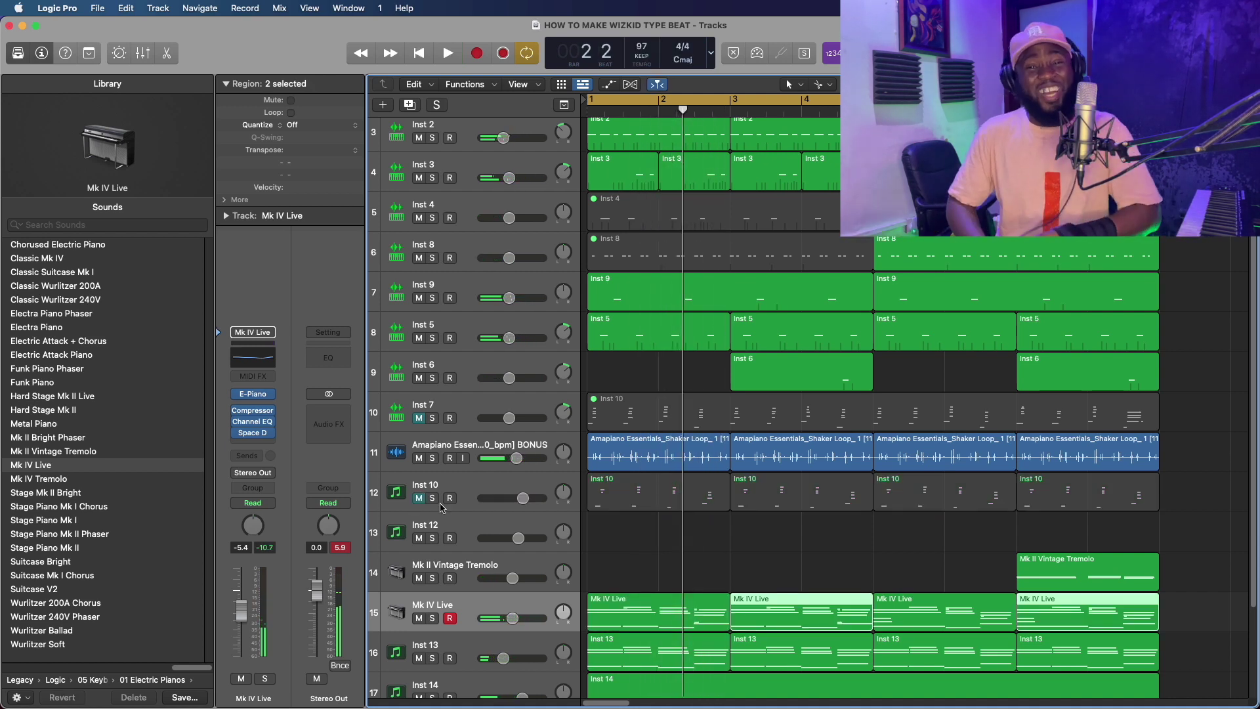
Play the loop from the beginning to try the Inst 17 lead sound LD - Lidia against it.
{"action": "key", "text": "space"}
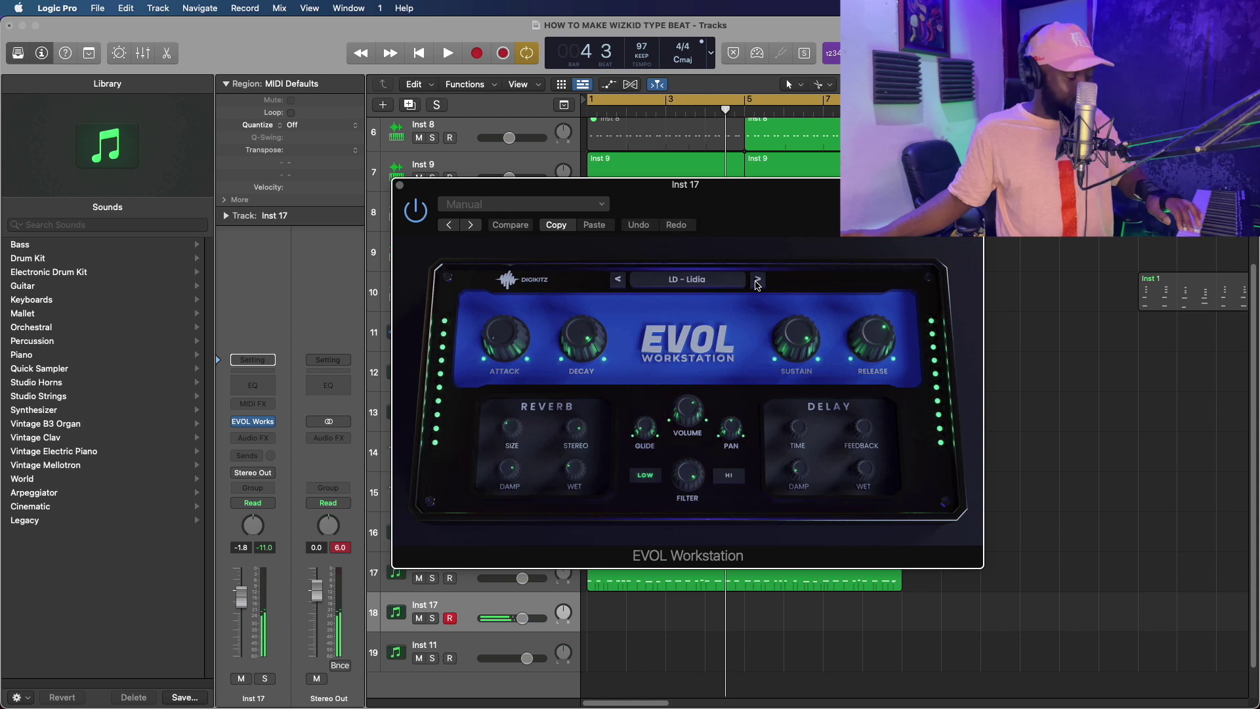
{"action": "key", "text": "Return"}
{"action": "key", "text": "space"}
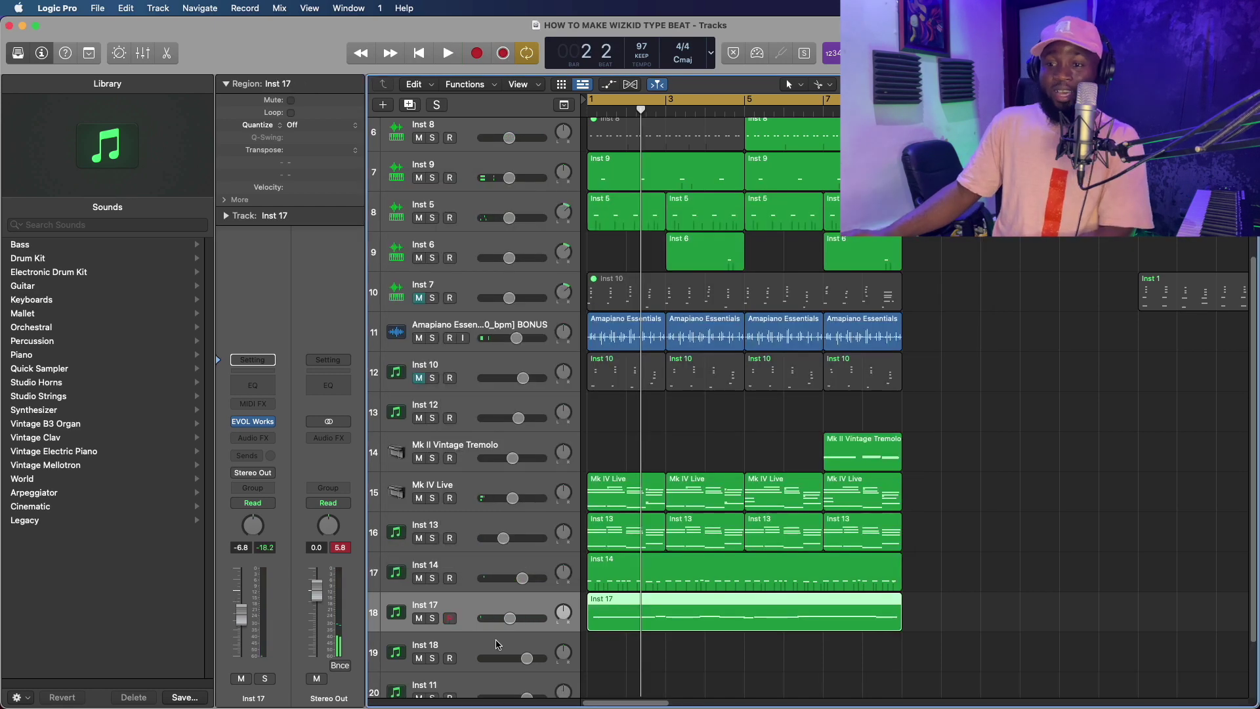
Load the Sub Synth Bass patch from the Legacy GarageBand bass sounds onto the Inst 18 track.
{"action": "left_click", "coordinate": [489, 638]}
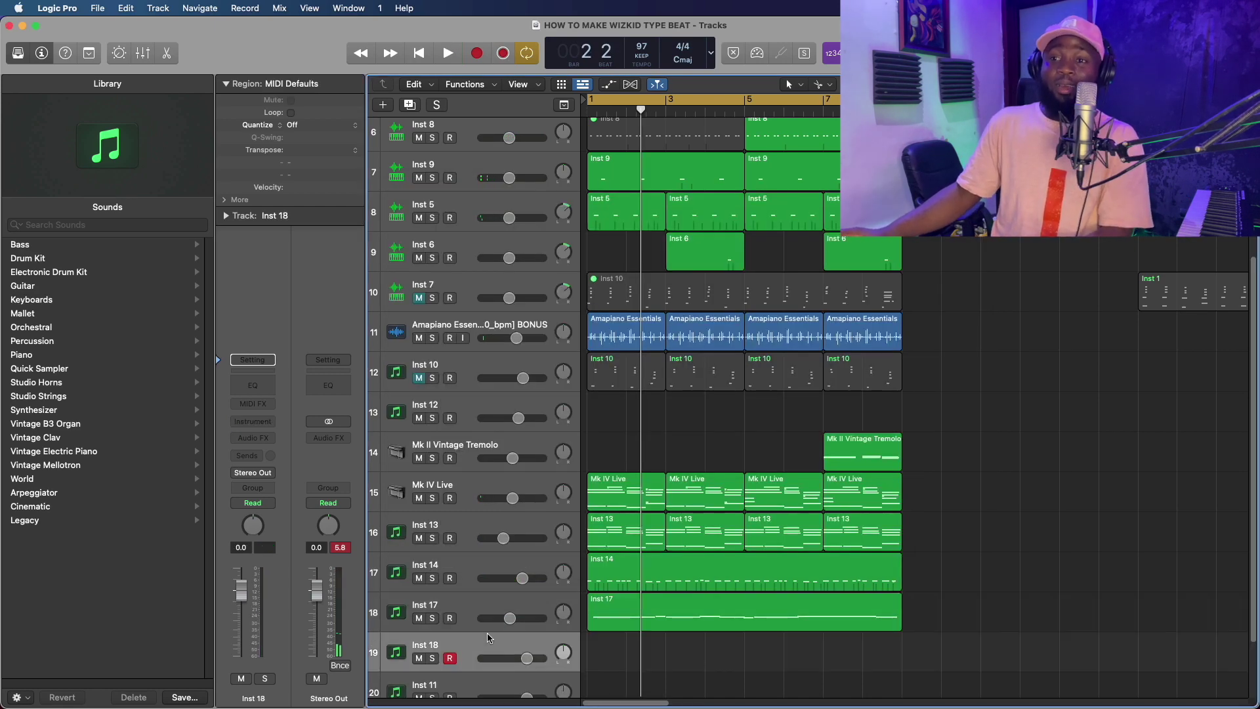
{"action": "left_click", "coordinate": [47, 522]}
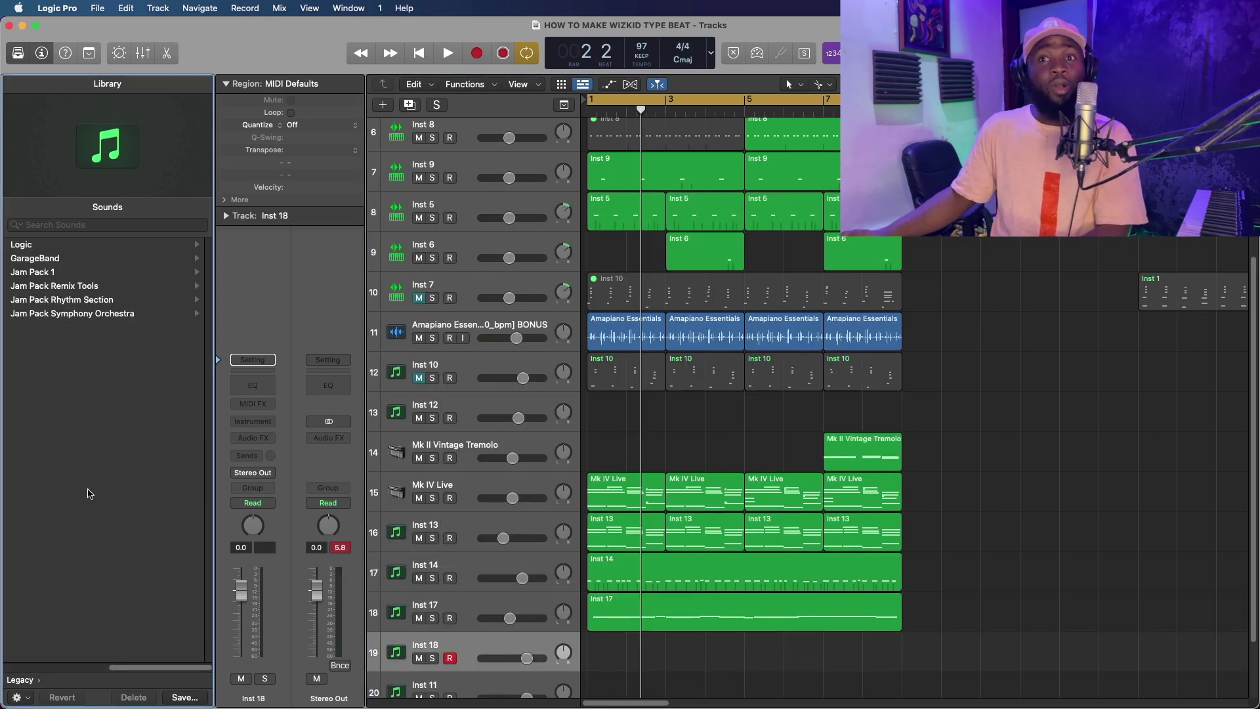
{"action": "left_click", "coordinate": [40, 258]}
{"action": "left_click", "coordinate": [40, 245]}
{"action": "left_click", "coordinate": [40, 313]}
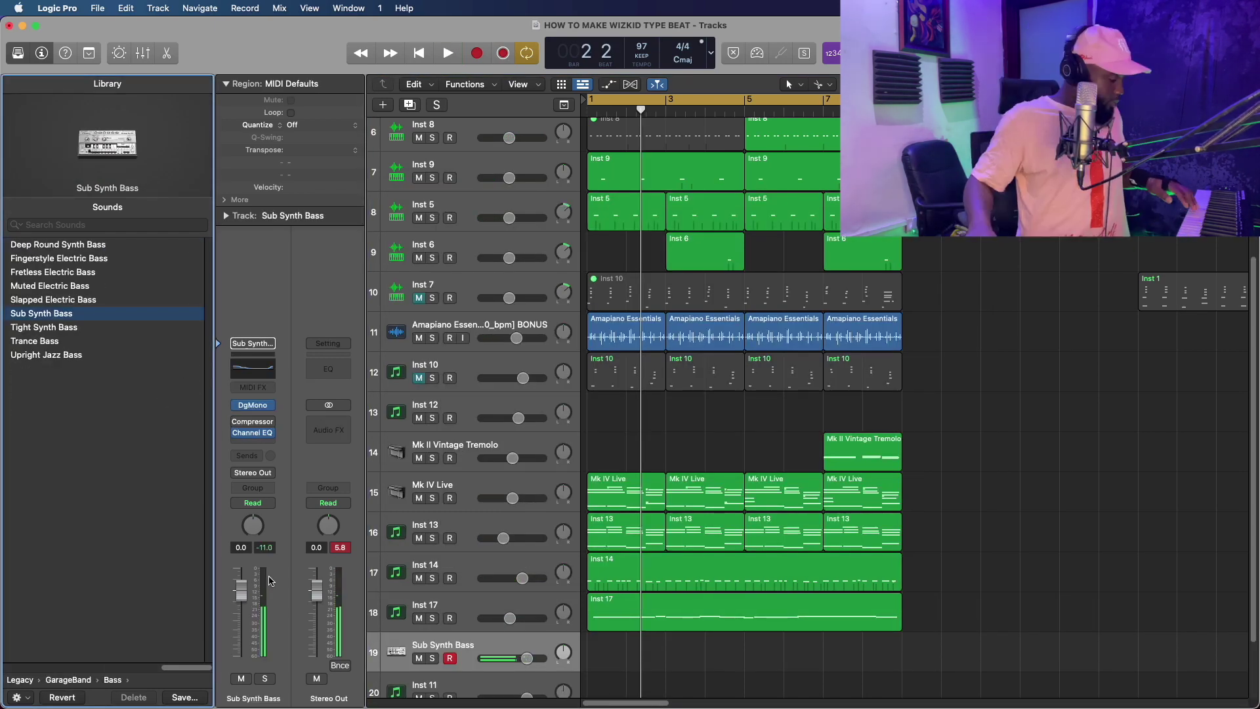
Play the loop to try the Sub Synth Bass against the other tracks.
{"action": "key", "text": "space"}
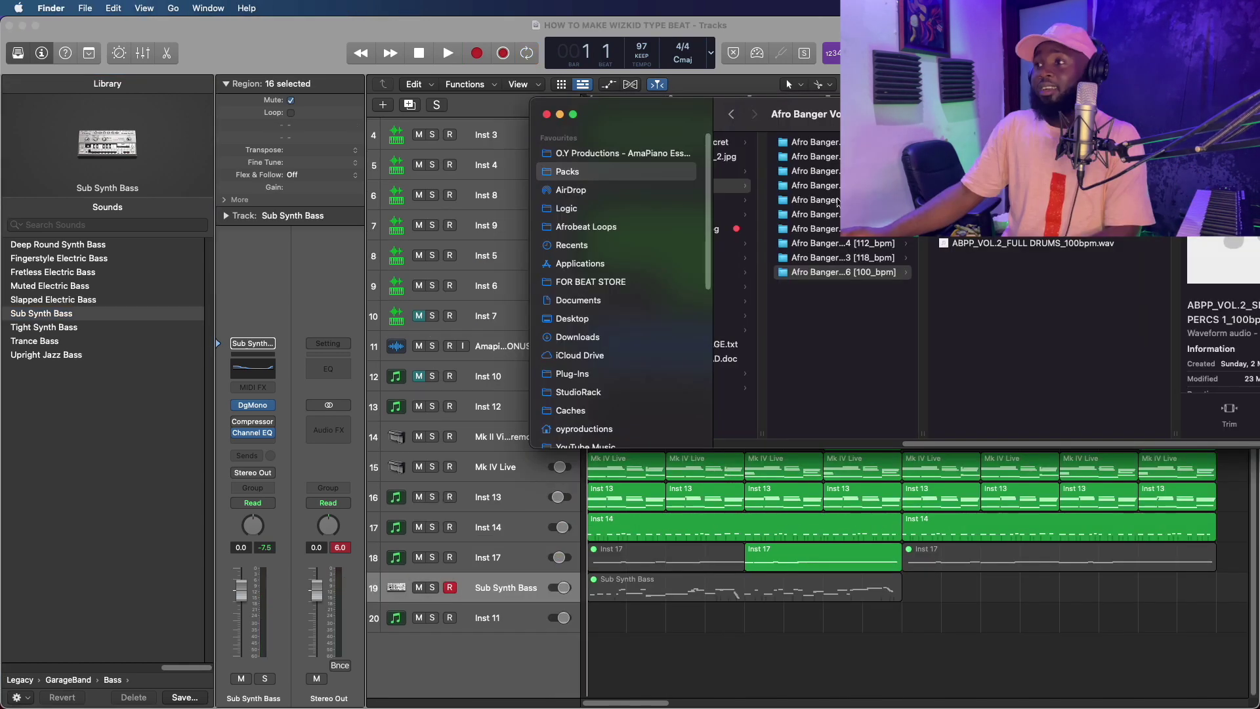
Switch to the Packs folder in Finder and open the Afrobeat Drum Rolls & FIlls Pack, widening the file name column.
{"action": "left_click", "coordinate": [568, 172]}
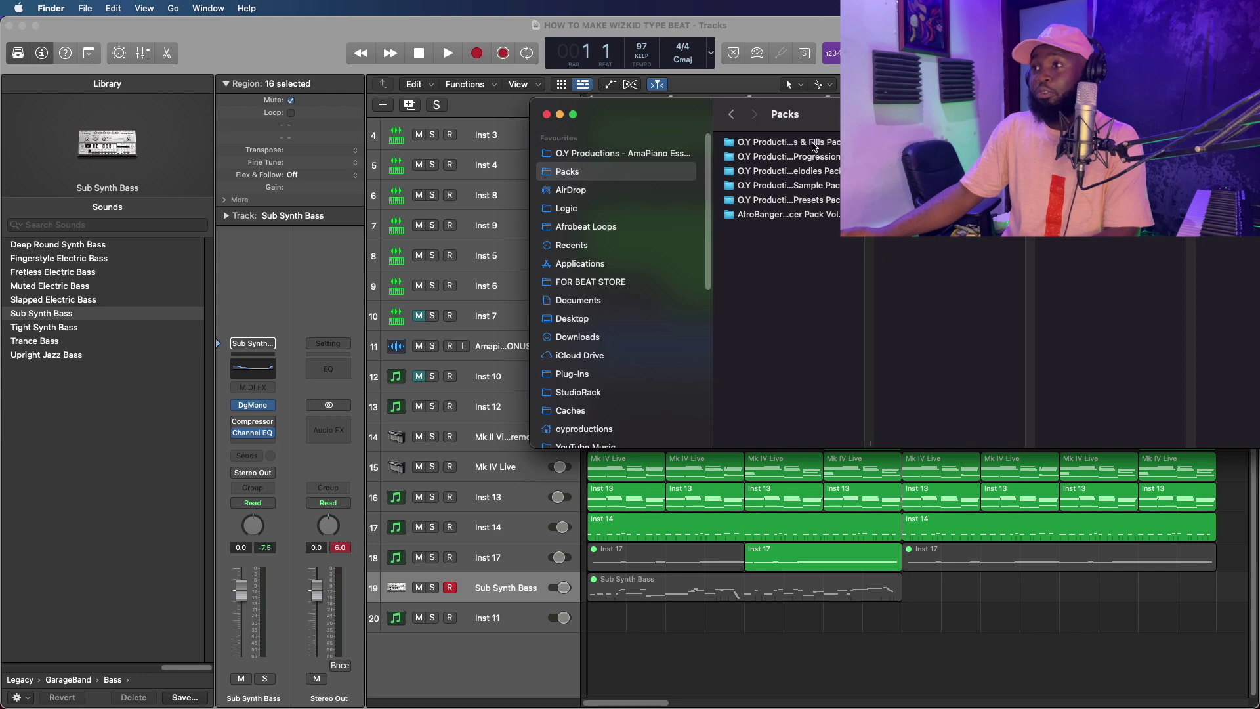
{"action": "left_click", "coordinate": [814, 146]}
{"action": "left_click_drag", "start_coordinate": [788, 115], "coordinate": [407, 159]}
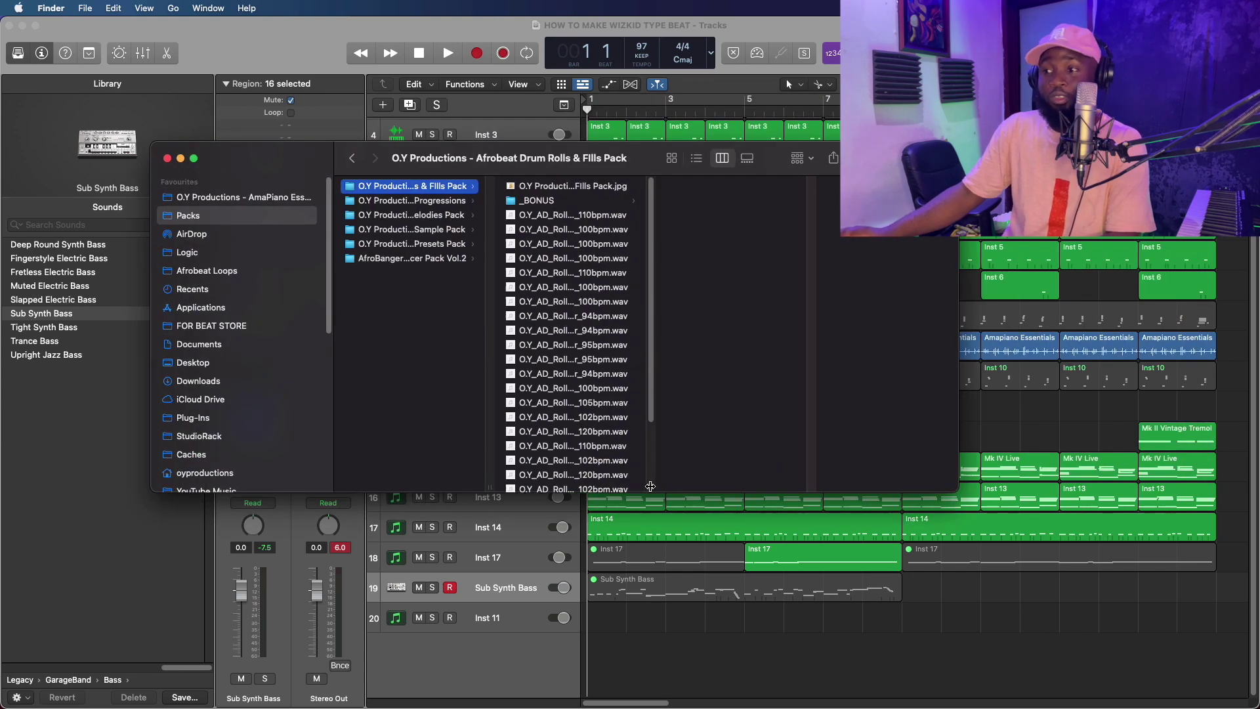
{"action": "left_click_drag", "start_coordinate": [649, 486], "coordinate": [689, 486]}
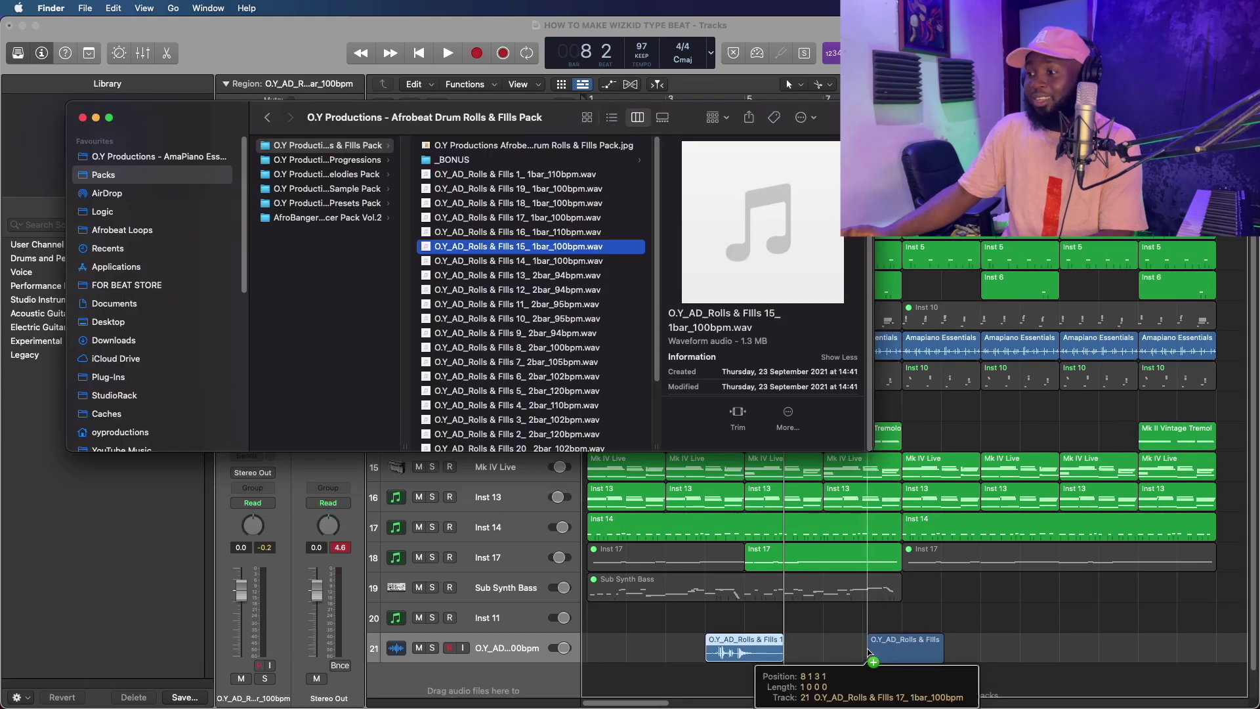
Place the O.Y_AD_Rolls & FIlls 15 1-bar sample at bar 8 on track 21 and play the fills from bar 5.
{"action": "mouse_move", "coordinate": [866, 650]}
{"action": "left_mouse_down"}
{"action": "mouse_move", "coordinate": [854, 649]}
{"action": "mouse_move", "coordinate": [866, 650]}
{"action": "left_mouse_up"}
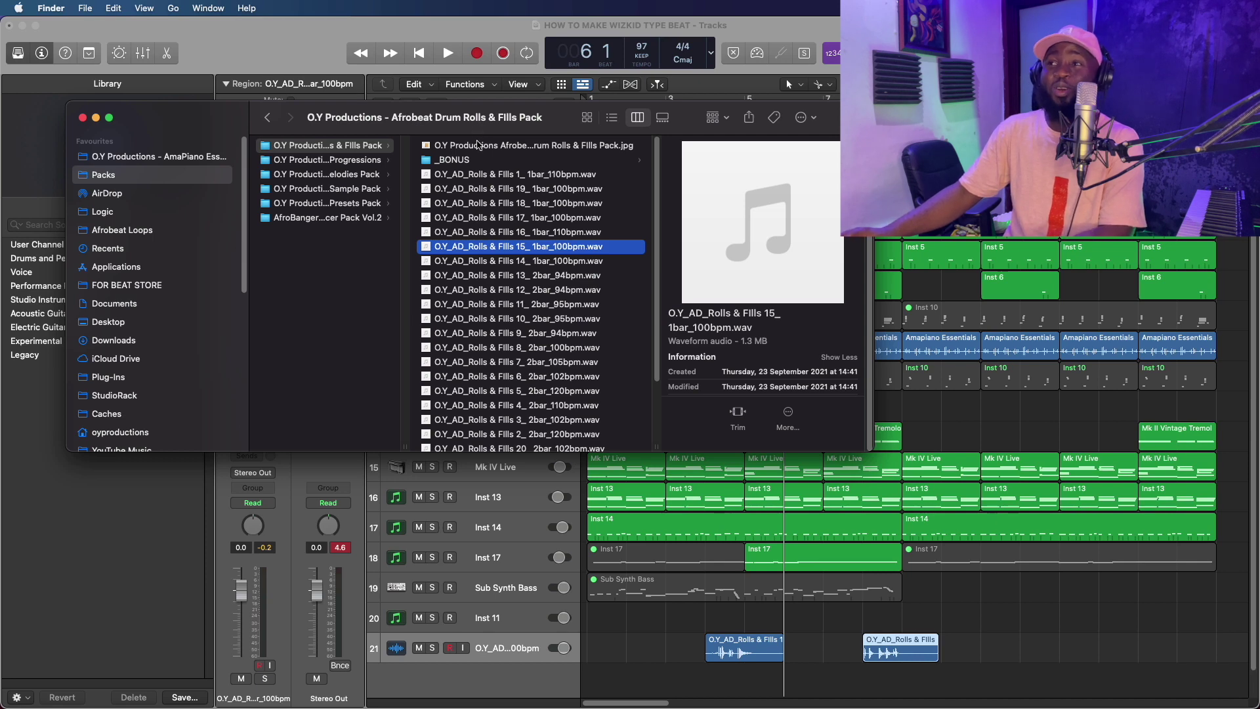
{"action": "left_click", "coordinate": [478, 144]}
{"action": "key", "text": "space"}
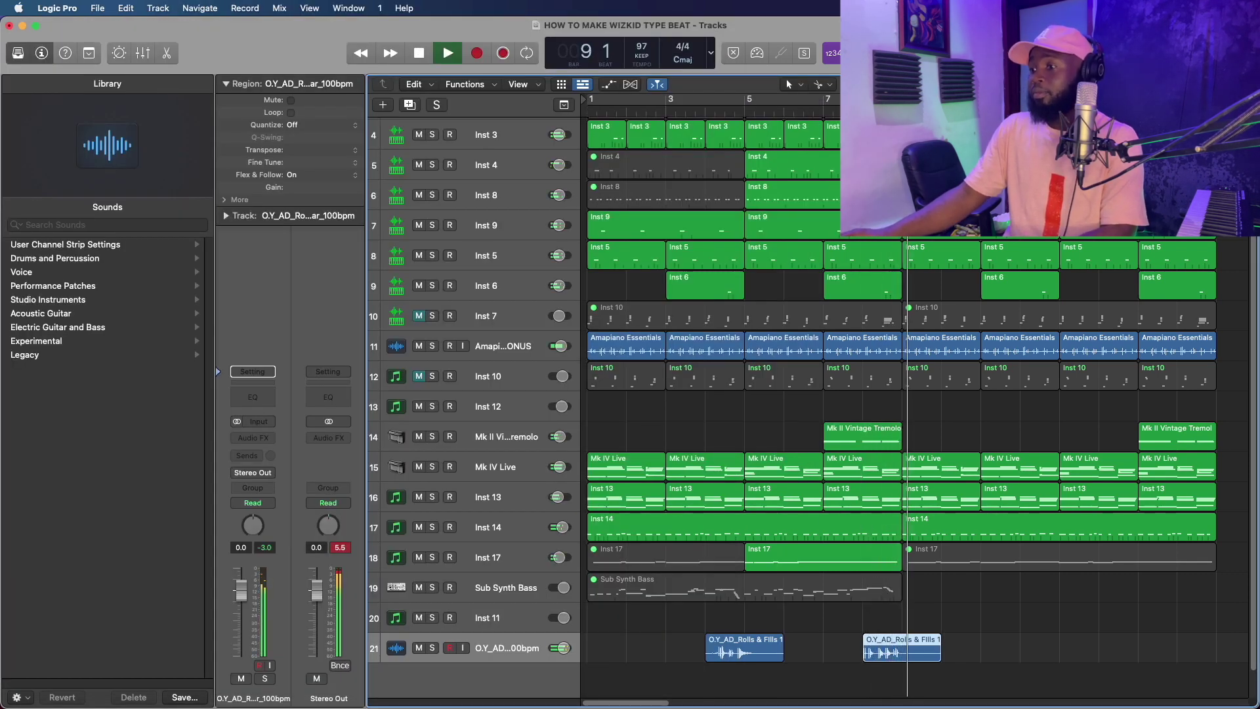
{"action": "left_click", "coordinate": [740, 112]}
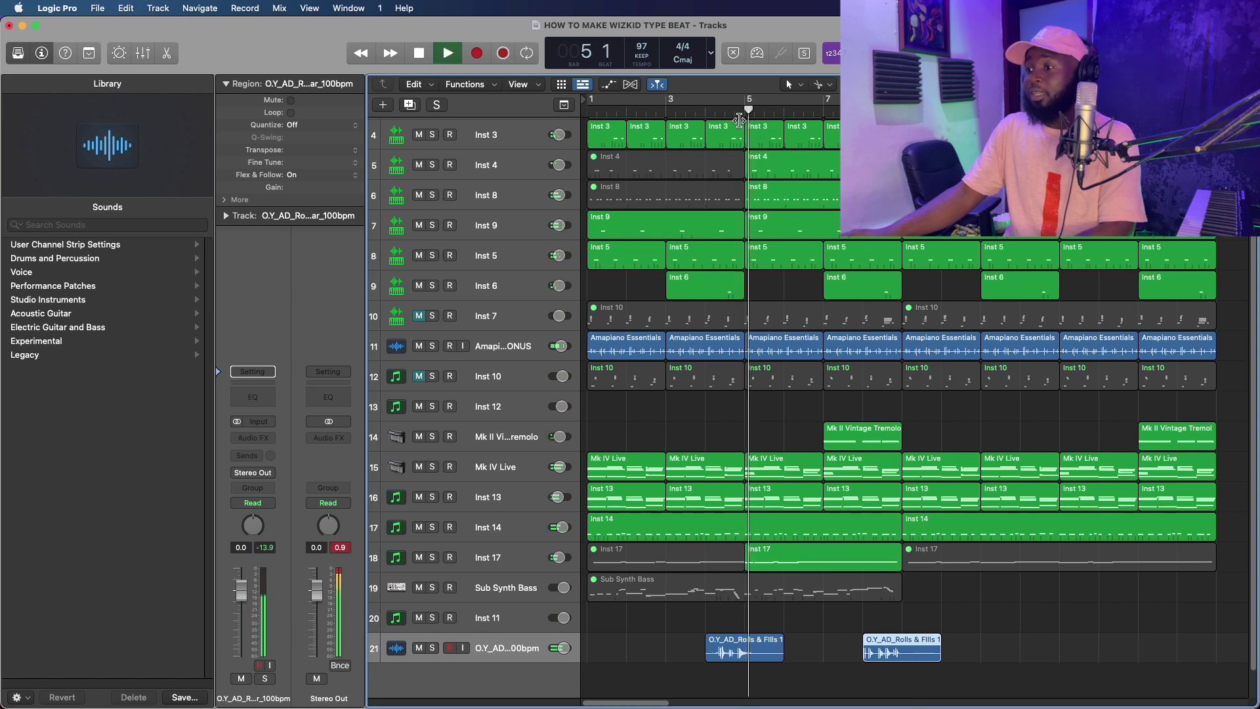
{"action": "key", "text": "space"}
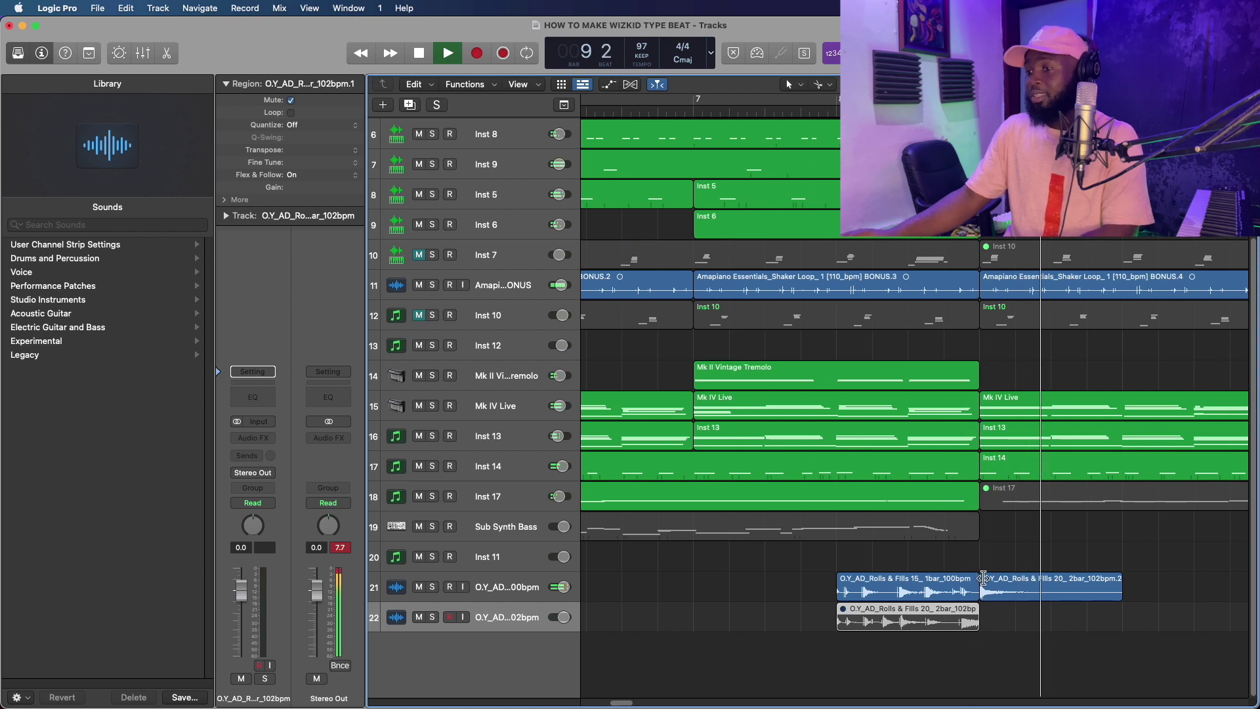
Add an audio track above the other fill tracks for the Rolls & FIlls 20 region at bar 9, with volume at -6.4 dB.
{"action": "key", "text": "space"}
{"action": "left_click", "coordinate": [983, 577]}
{"action": "key", "text": "alt+super+a"}
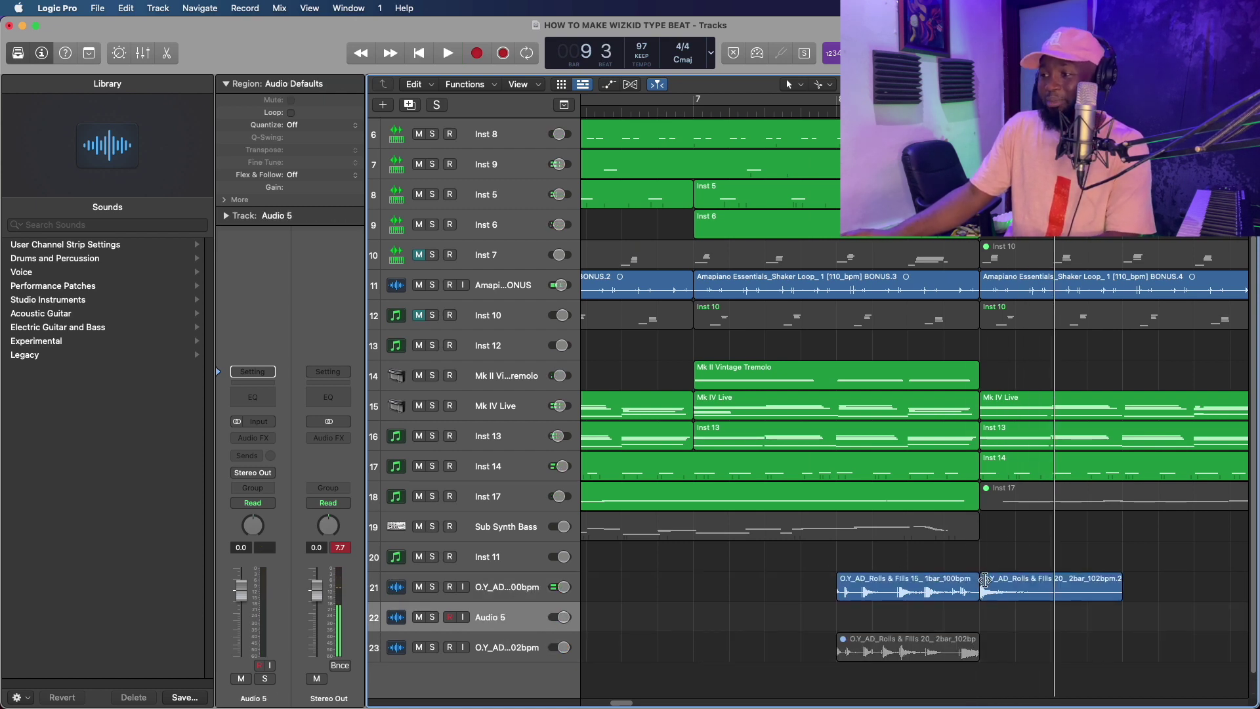
{"action": "left_click_drag", "start_coordinate": [985, 580], "coordinate": [988, 630]}
{"action": "key", "text": "super+z"}
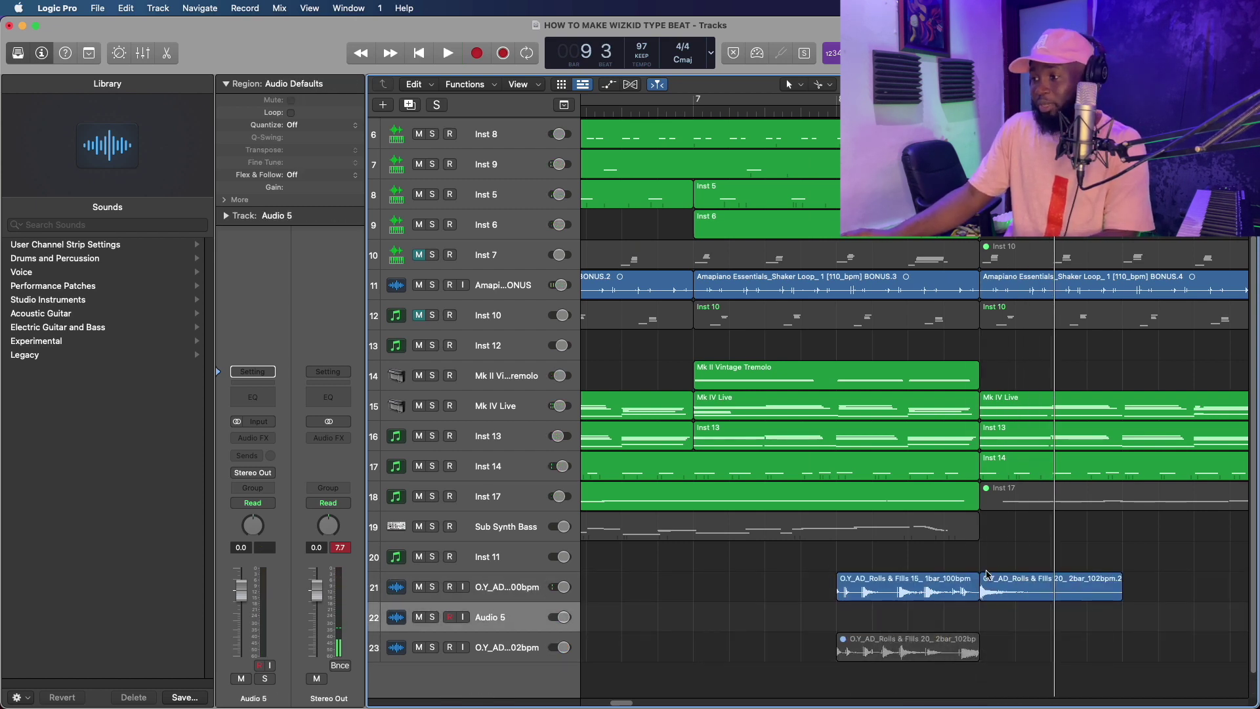
{"action": "left_click_drag", "start_coordinate": [986, 575], "coordinate": [996, 619]}
{"action": "key", "text": "super+z"}
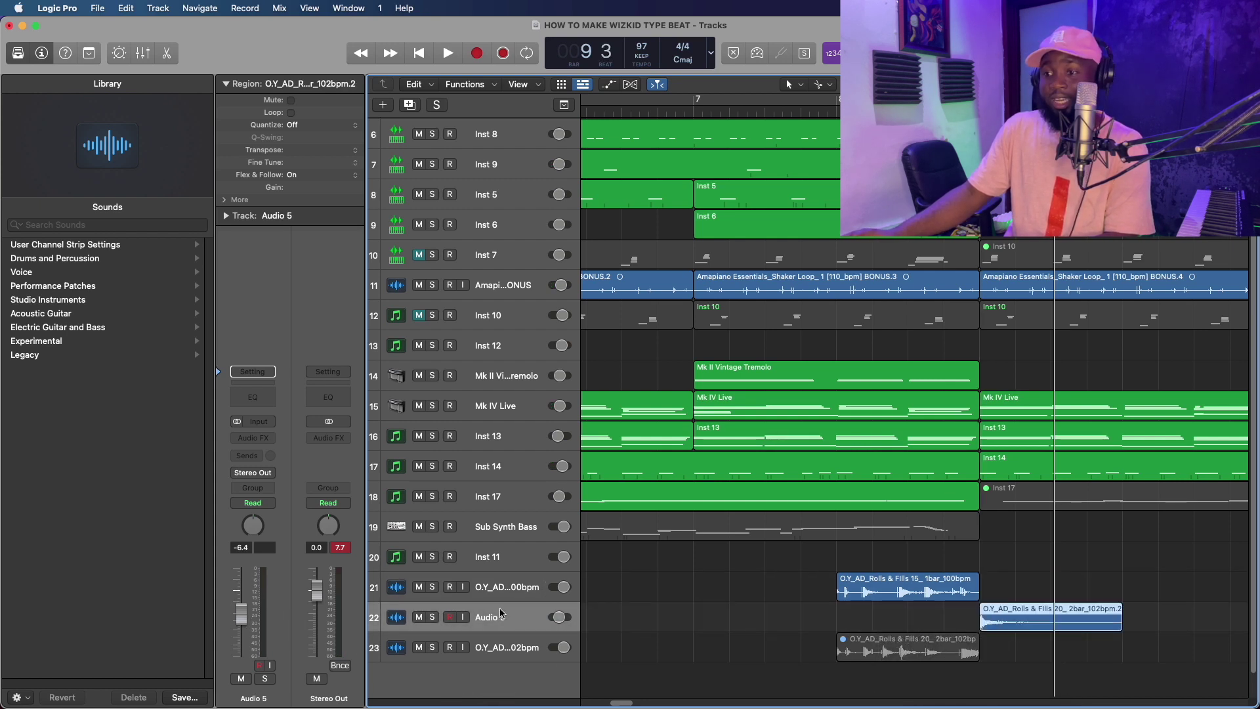
{"action": "left_click_drag", "start_coordinate": [501, 613], "coordinate": [516, 584]}
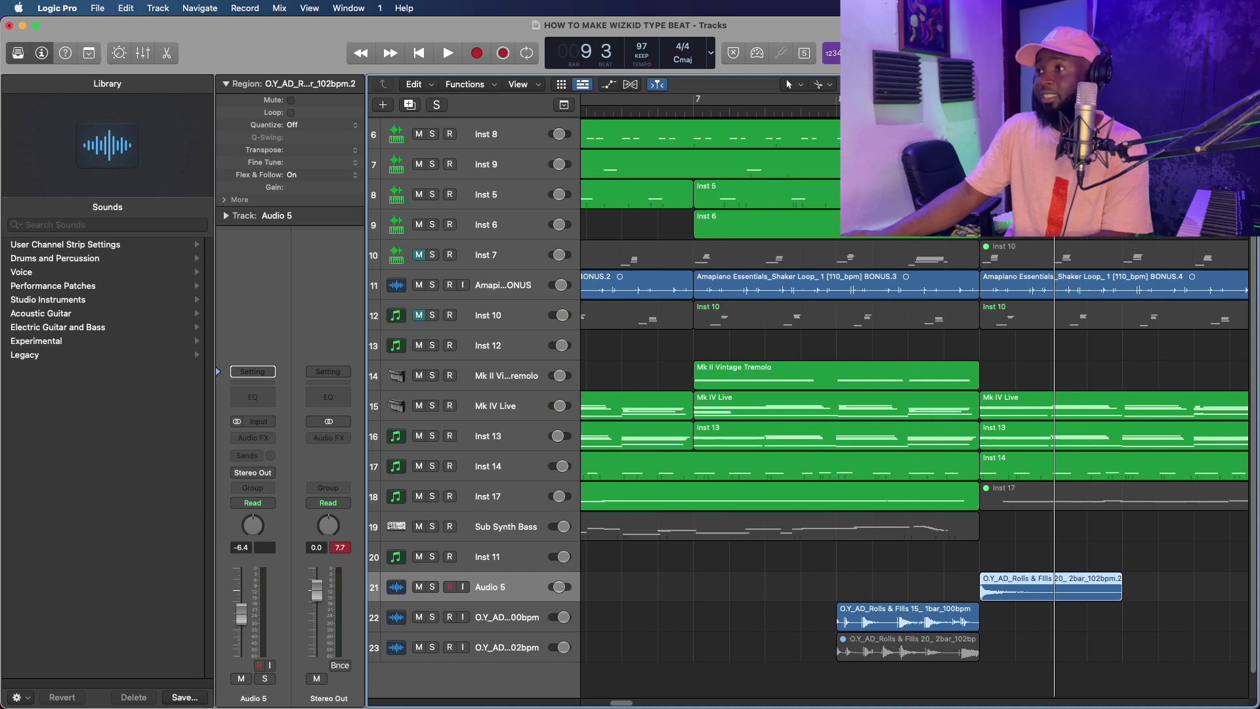
Play through the drum fills in context and turn on the loop cycle over bars 1 to 9.
{"action": "key", "text": "space"}
{"action": "key", "text": "super+Left"}
{"action": "key", "text": "super+Left"}
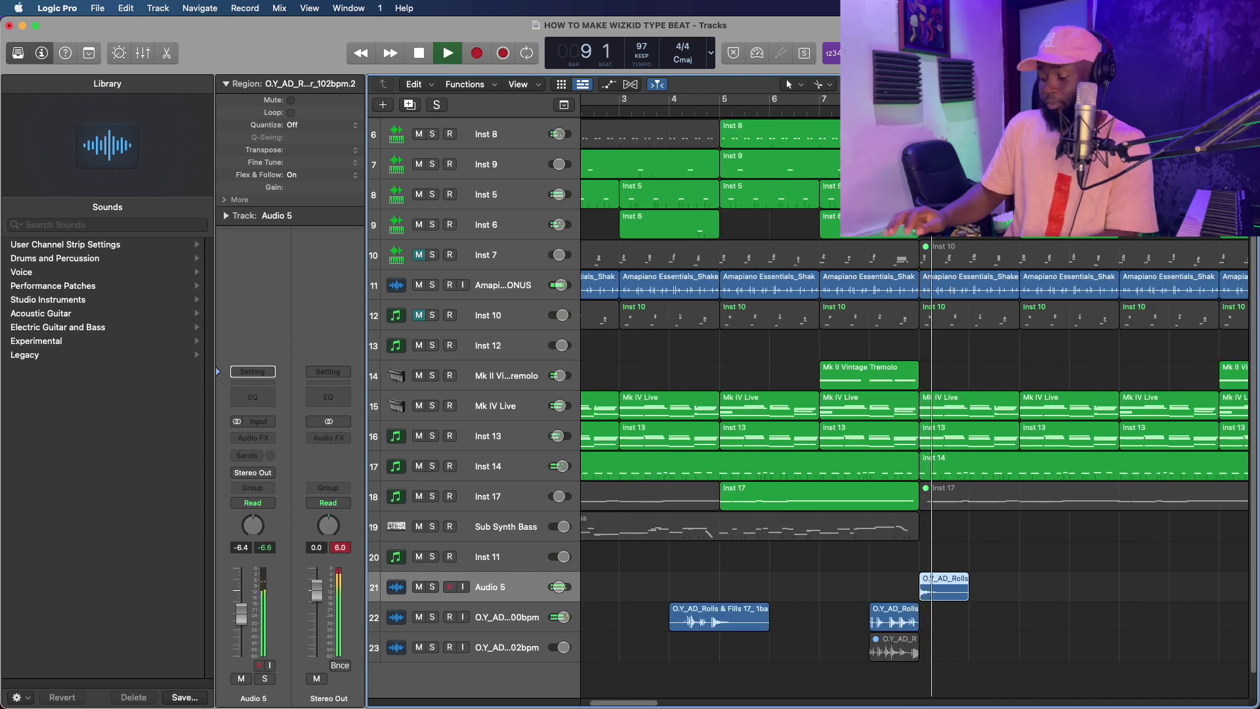
{"action": "key", "text": "super+Left"}
{"action": "key", "text": "super+Left"}
{"action": "left_click", "coordinate": [810, 101]}
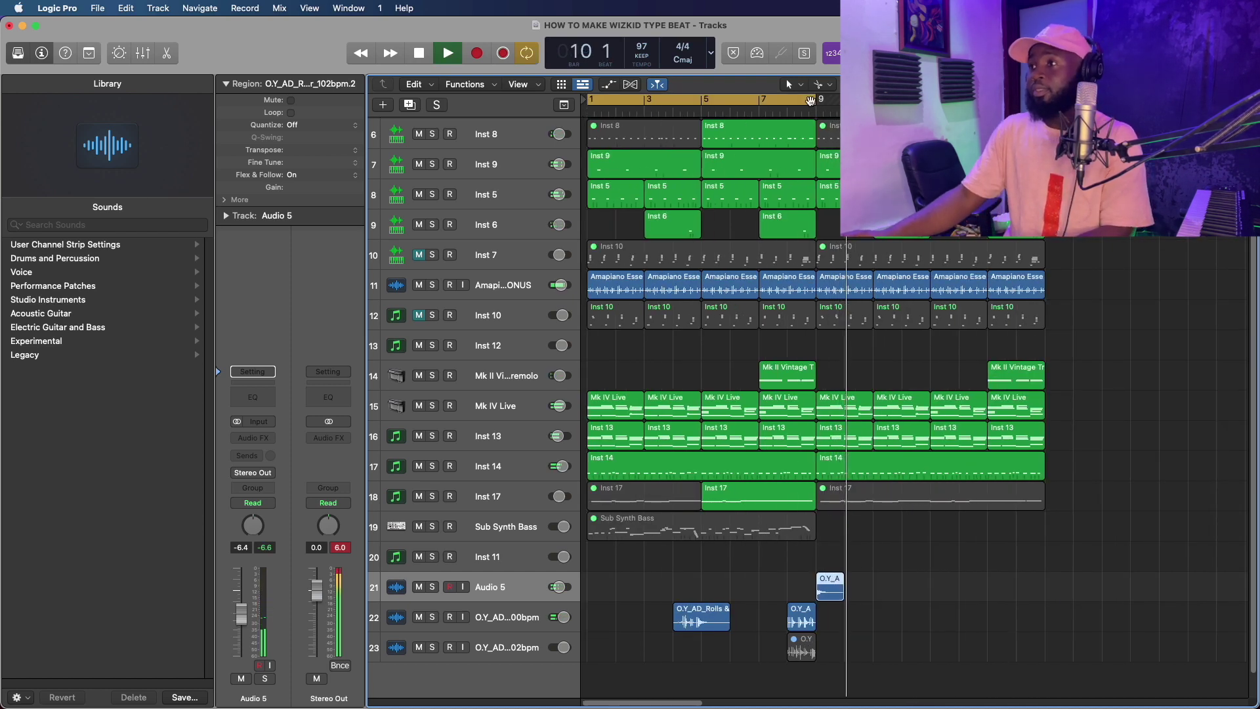
{"action": "key", "text": "space"}
Split the first Inst 14 region at bar 5, then mute its bars 1–5 part and the region starting at bar 9.
{"action": "left_click", "coordinate": [735, 470]}
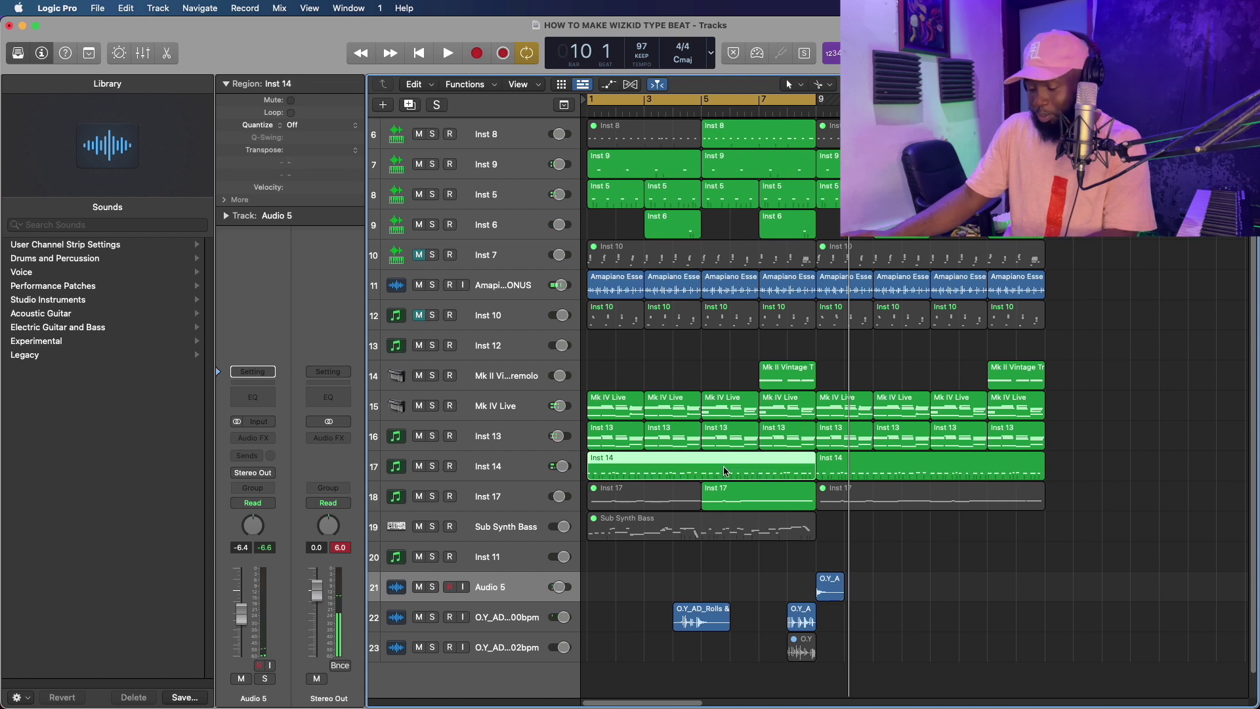
{"action": "key", "text": "ctrl+m"}
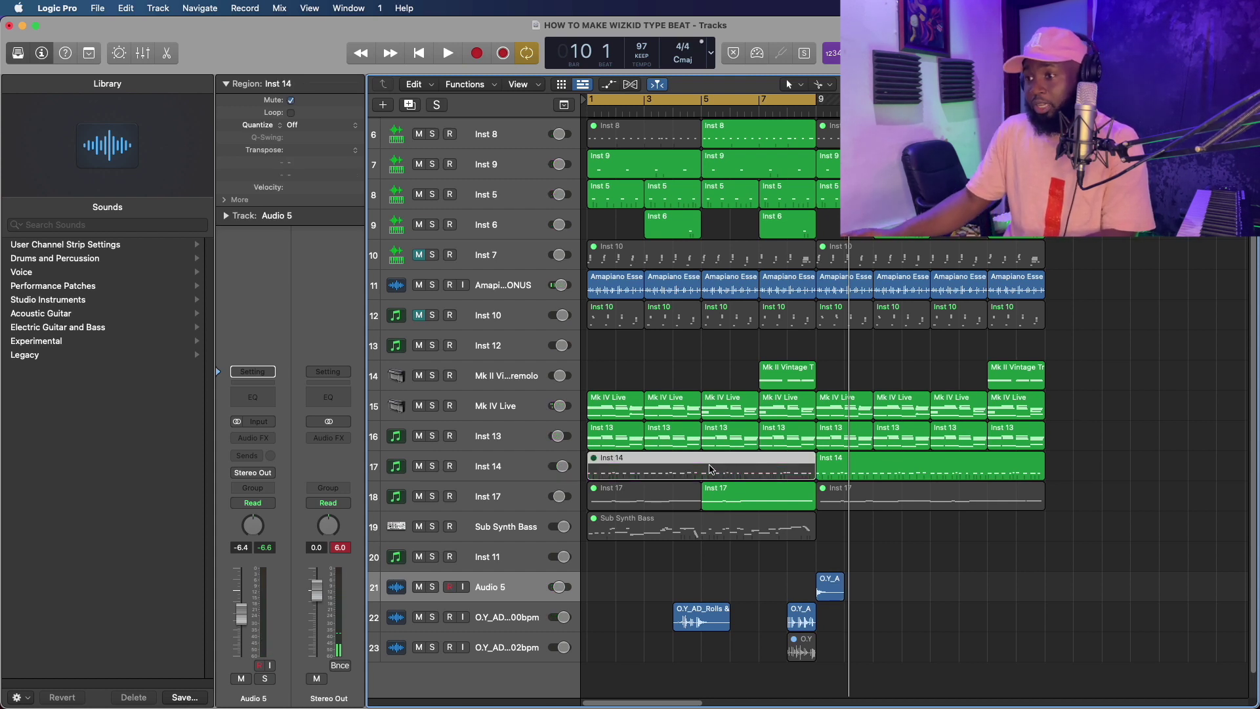
{"action": "left_click", "coordinate": [701, 466]}
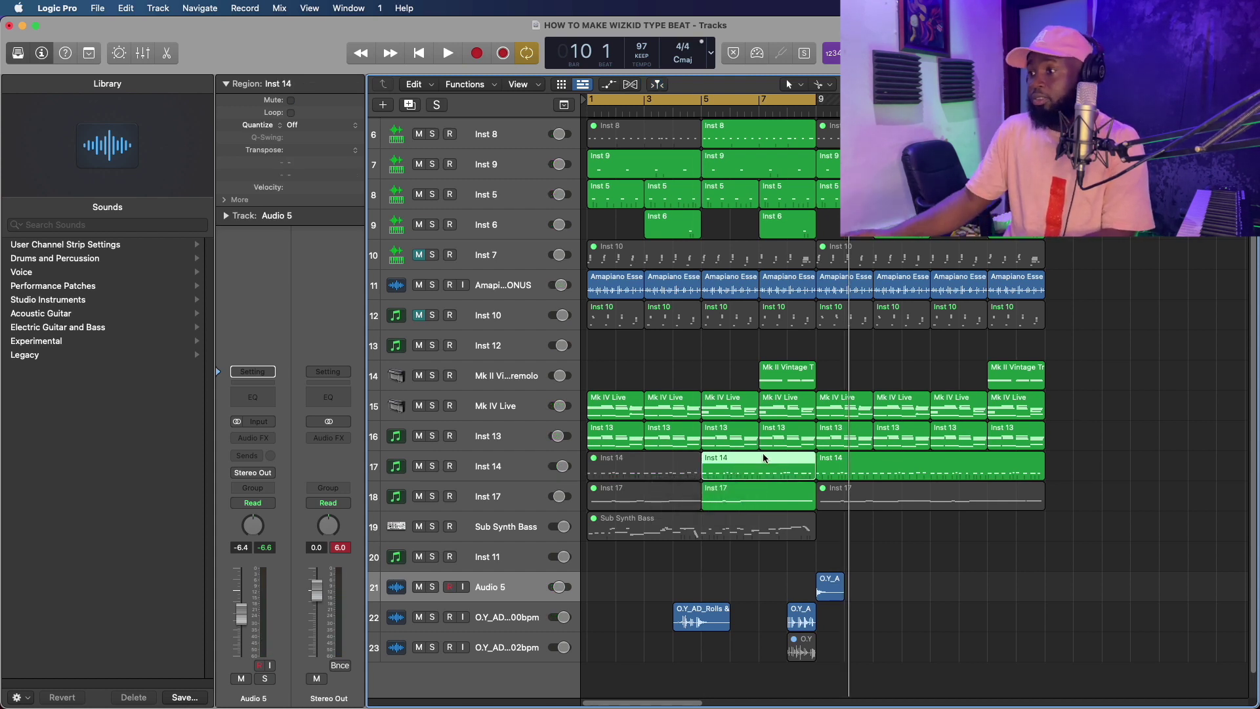
{"action": "key", "text": "space"}
{"action": "left_click", "coordinate": [853, 467]}
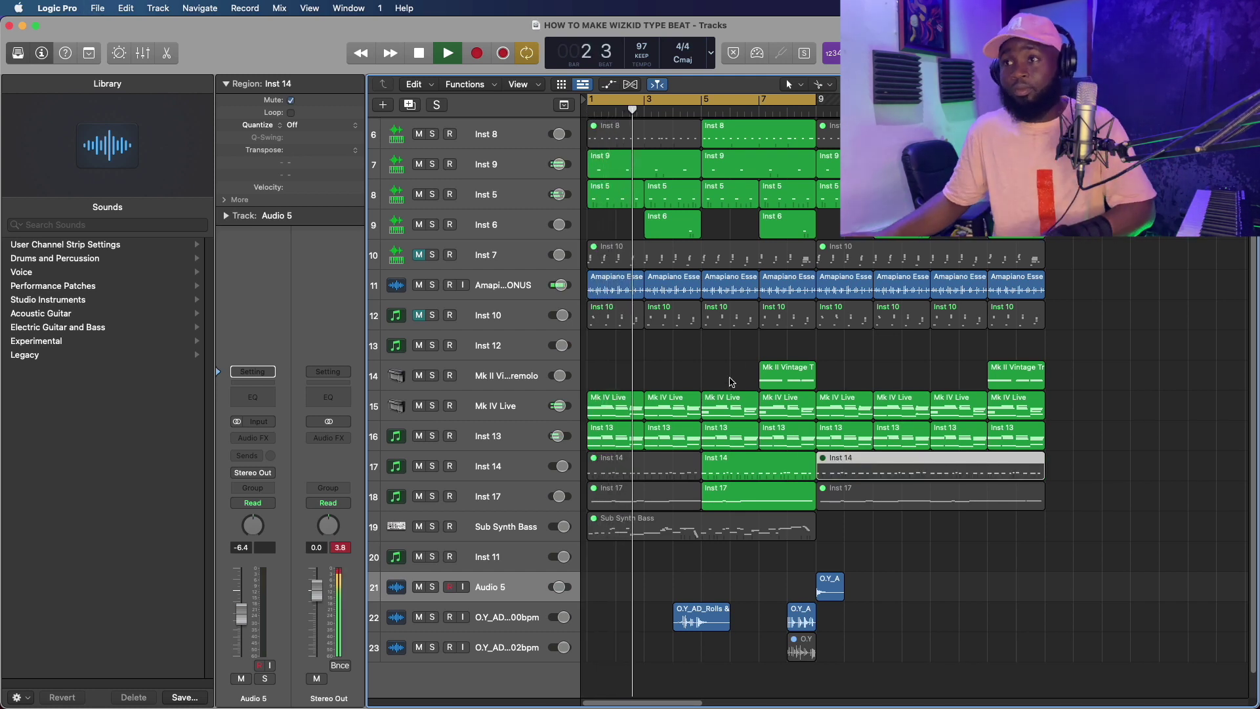
Capture a Muted Electric guitar performance over a cycle extended to bar 17, and mute the recorded region.
{"action": "left_click_drag", "start_coordinate": [818, 99], "coordinate": [1037, 100]}
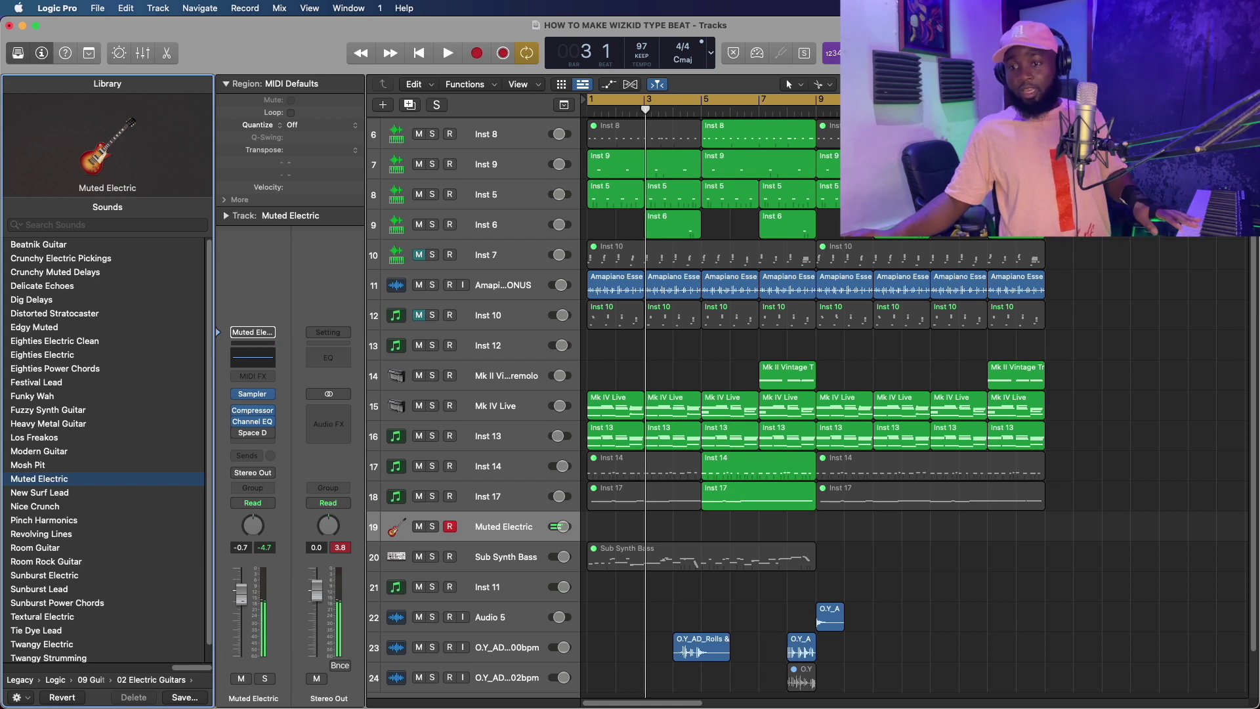
{"action": "key", "text": "space"}
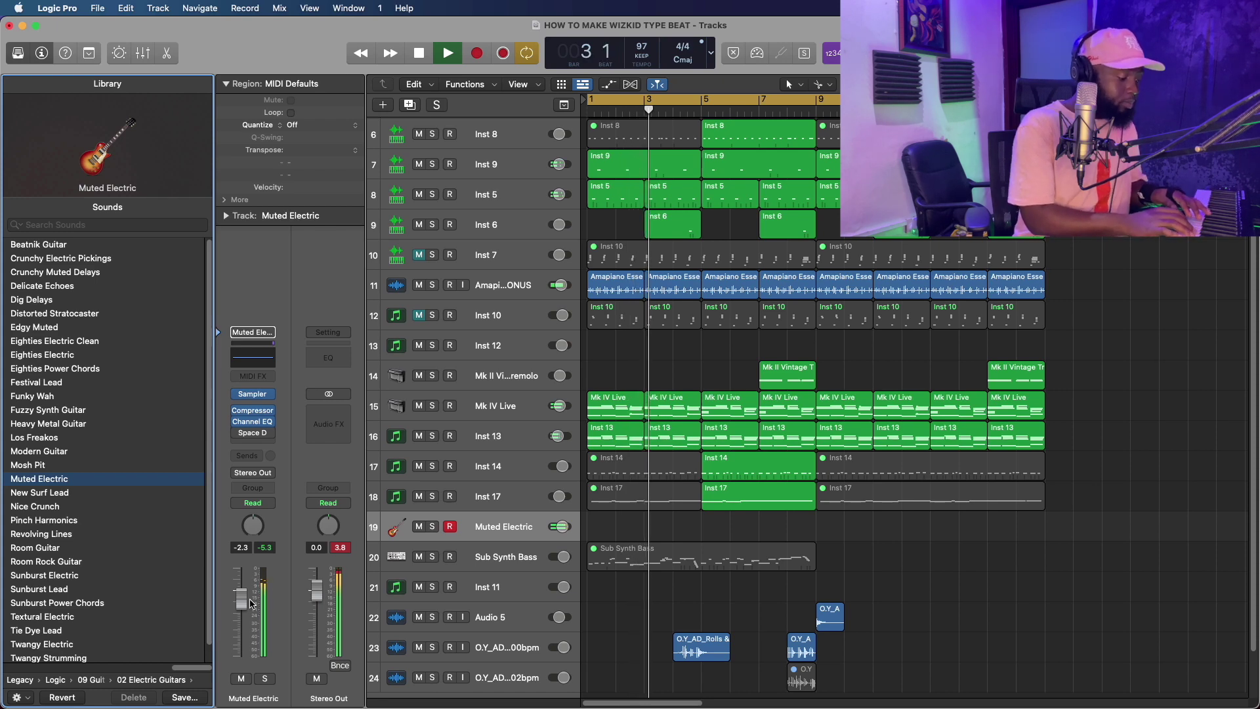
{"action": "key", "text": "space"}
{"action": "key", "text": "shift+r"}
{"action": "key", "text": "ctrl+m"}
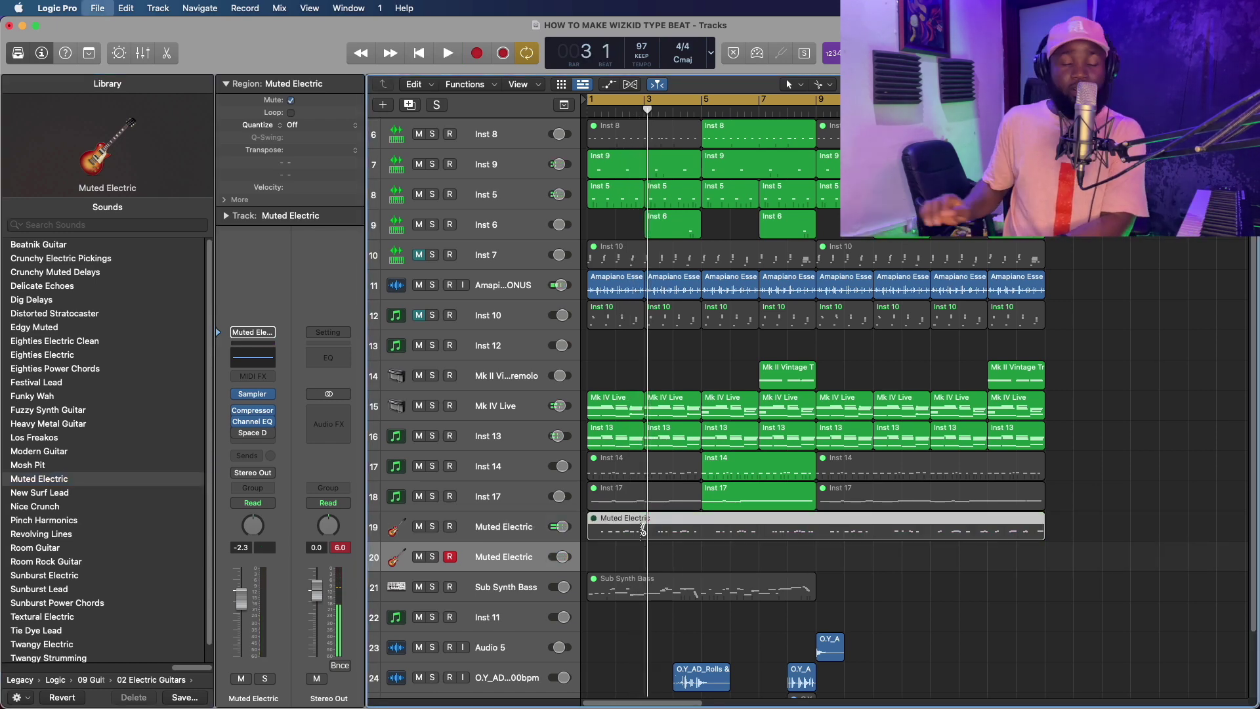
Record a second Muted Electric part on track 20 and add a Stereo Delay with output mix 30% left and 12% right.
{"action": "key", "text": "space"}
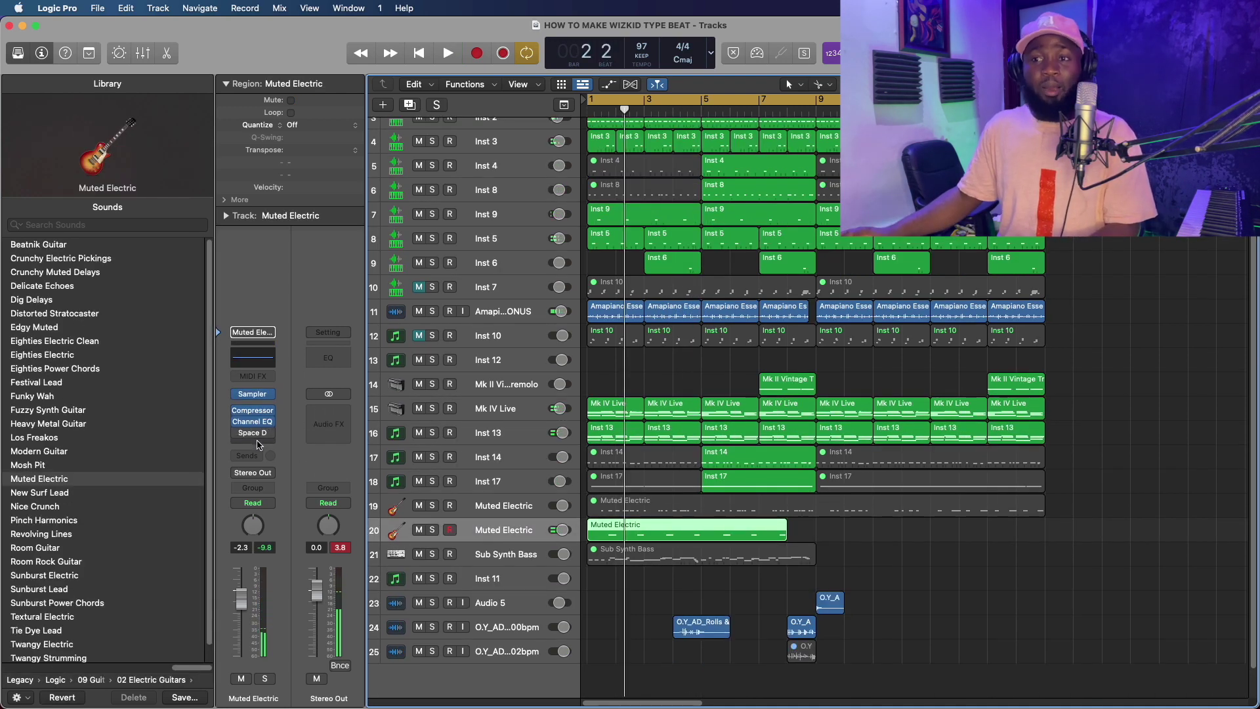
{"action": "left_click", "coordinate": [258, 444]}
{"action": "left_click", "coordinate": [428, 613]}
{"action": "key", "text": "space"}
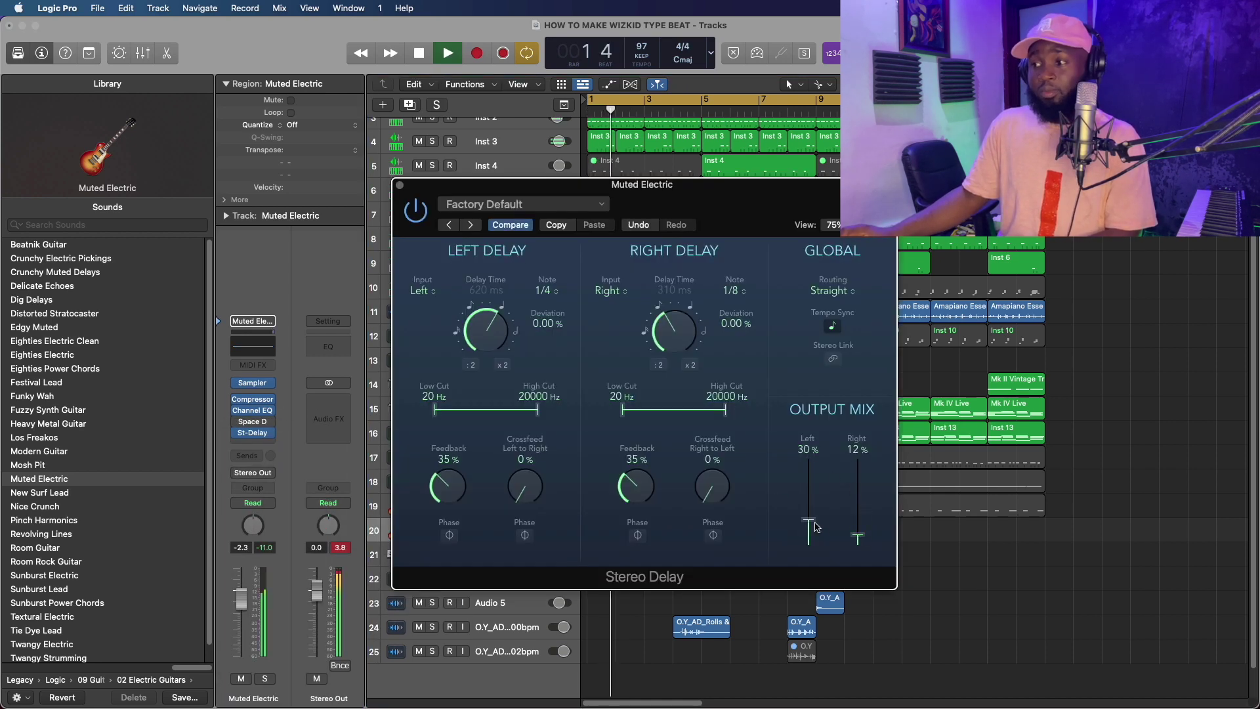
Enable the Muted Electric track's Space Designer reverb with Wet at -31.0 dB and close both plug-in windows.
{"action": "left_click", "coordinate": [249, 422]}
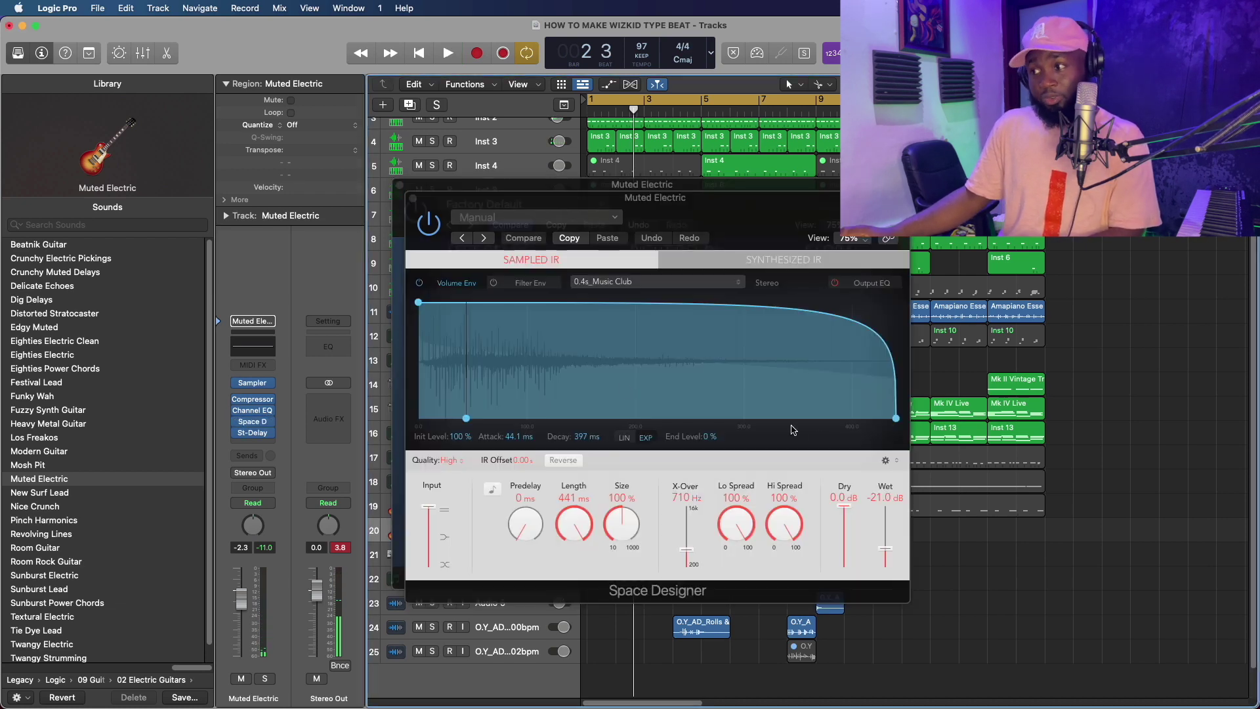
{"action": "left_click_drag", "start_coordinate": [884, 551], "coordinate": [884, 558]}
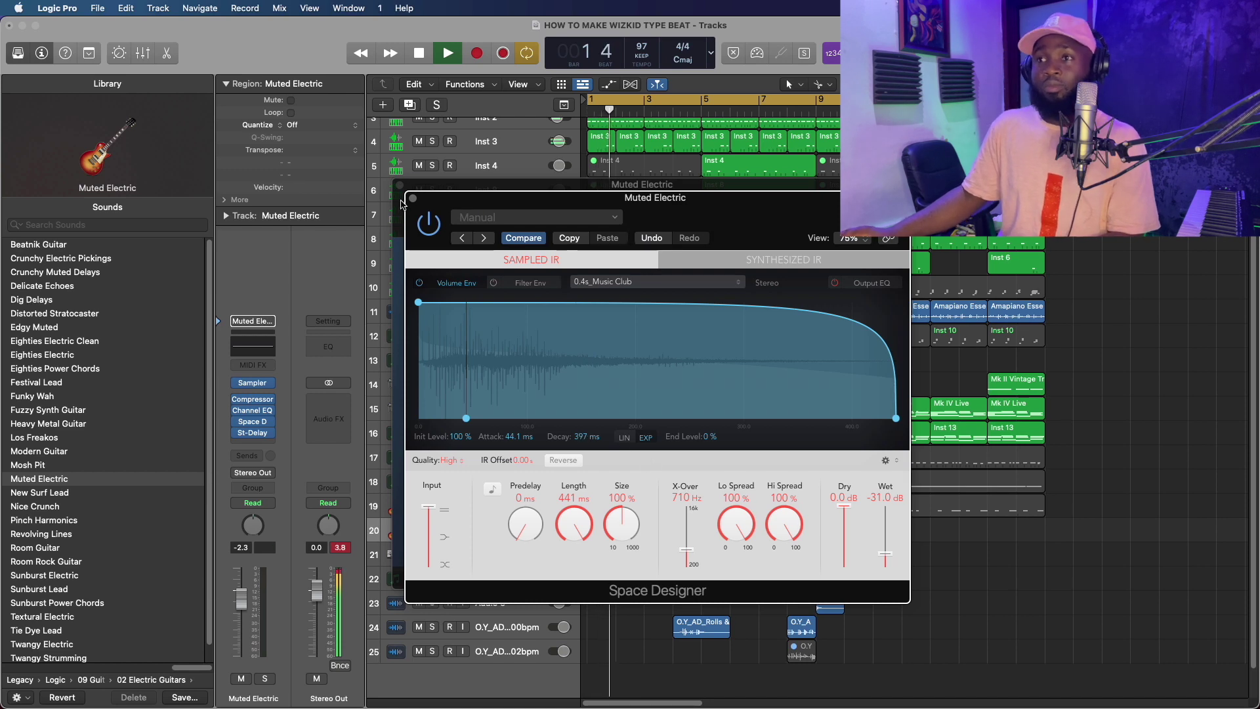
{"action": "left_click", "coordinate": [411, 199]}
{"action": "left_click", "coordinate": [399, 185]}
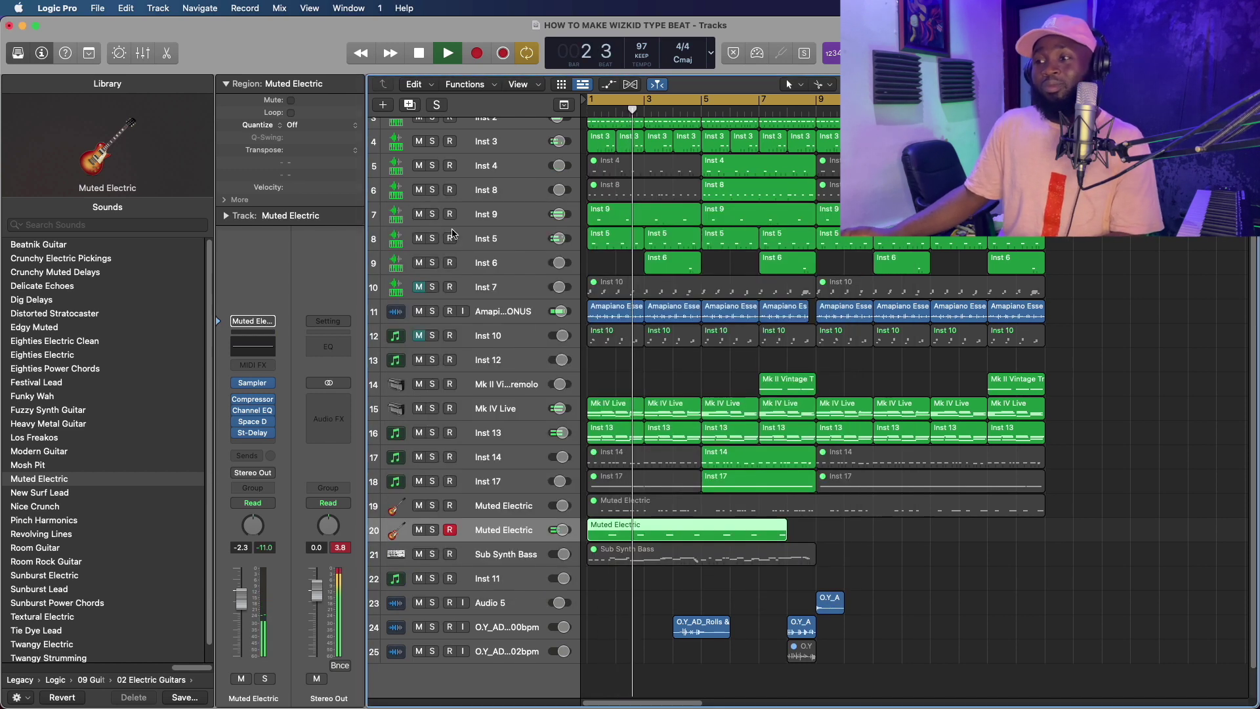
Lower the volume of the Muted Electric track on track 20 to -4.6 dB during playback.
{"action": "key", "text": "z"}
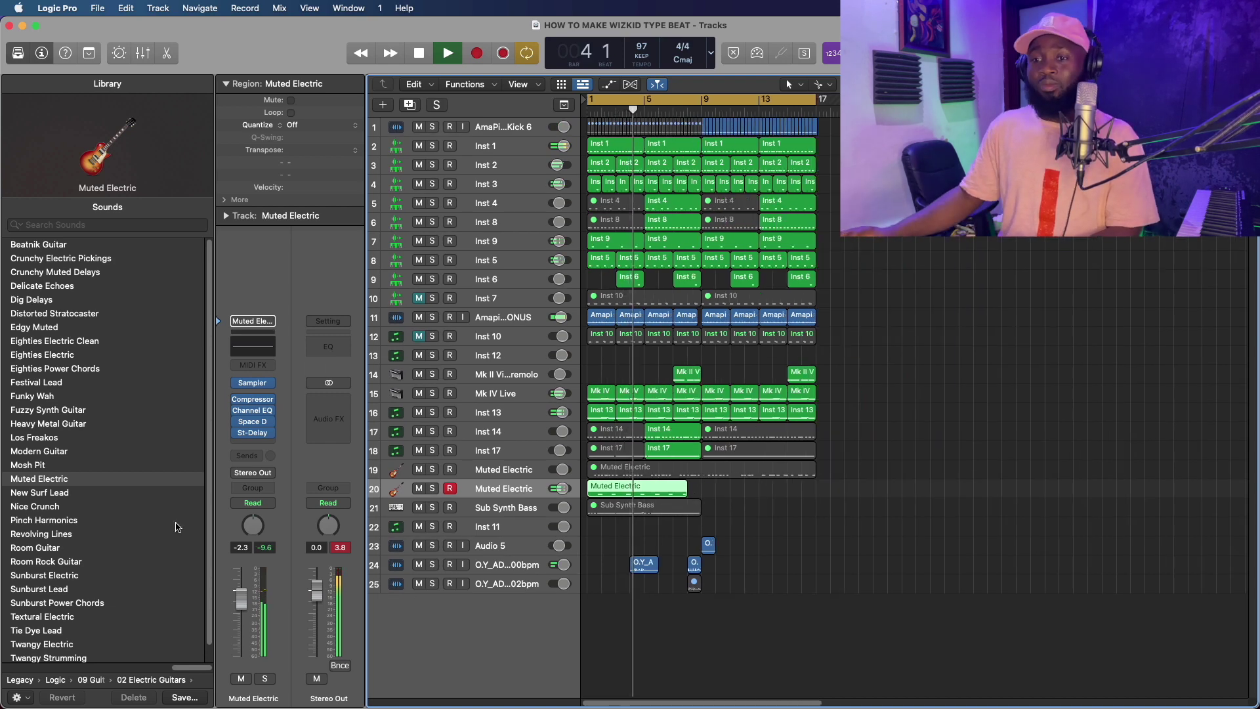
{"action": "left_click_drag", "start_coordinate": [241, 603], "coordinate": [248, 609]}
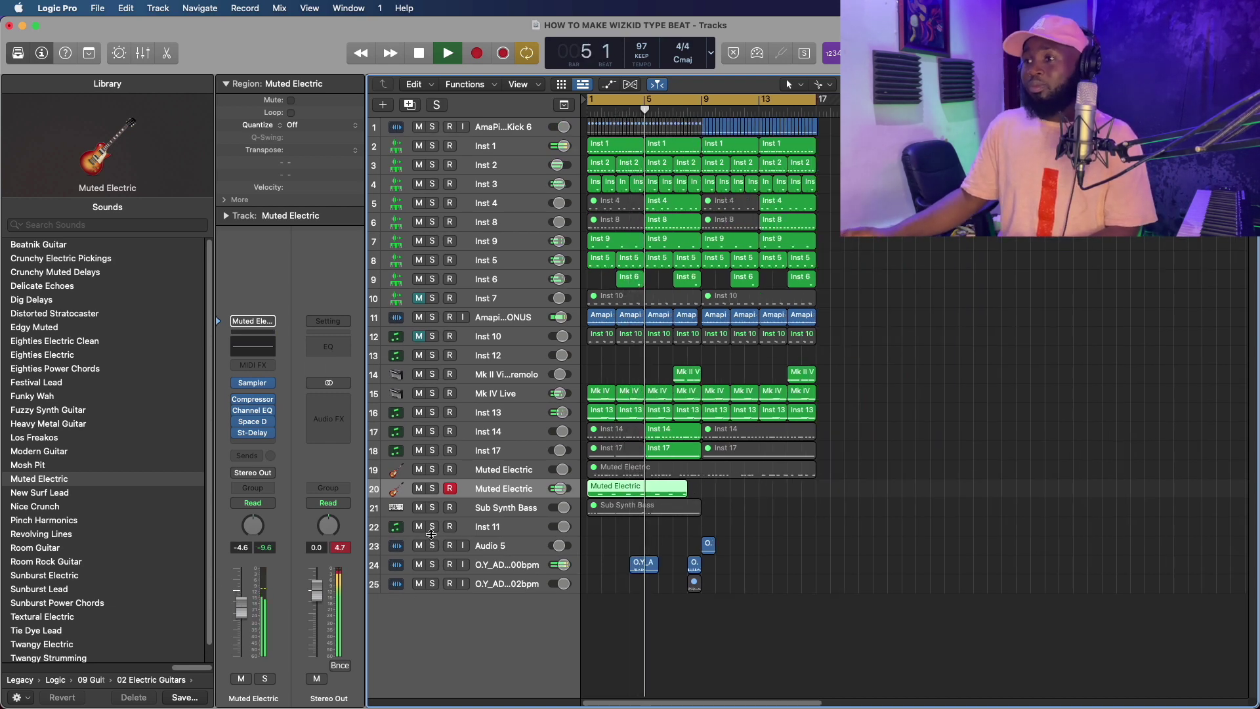
{"action": "key", "text": "z"}
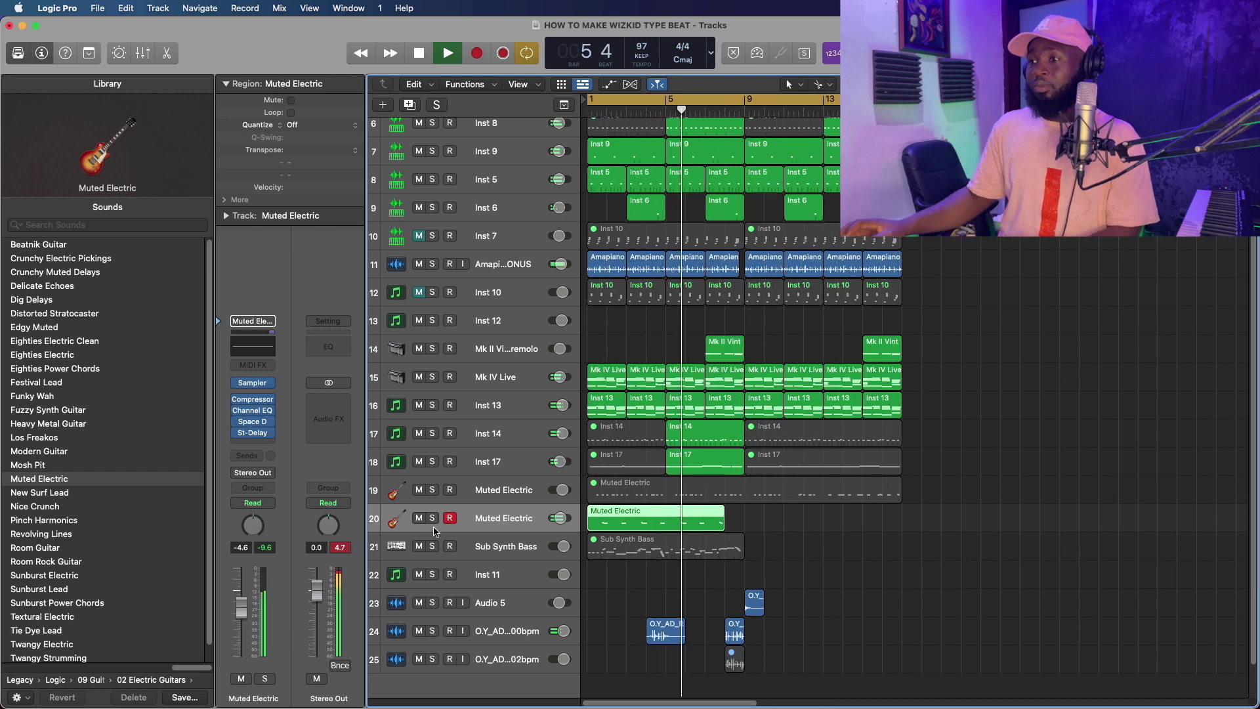
Create a software instrument track below the second Muted Electric track, hide the Library and load Arcade as its instrument.
{"action": "key", "text": "alt+super+n"}
{"action": "left_click", "coordinate": [832, 471]}
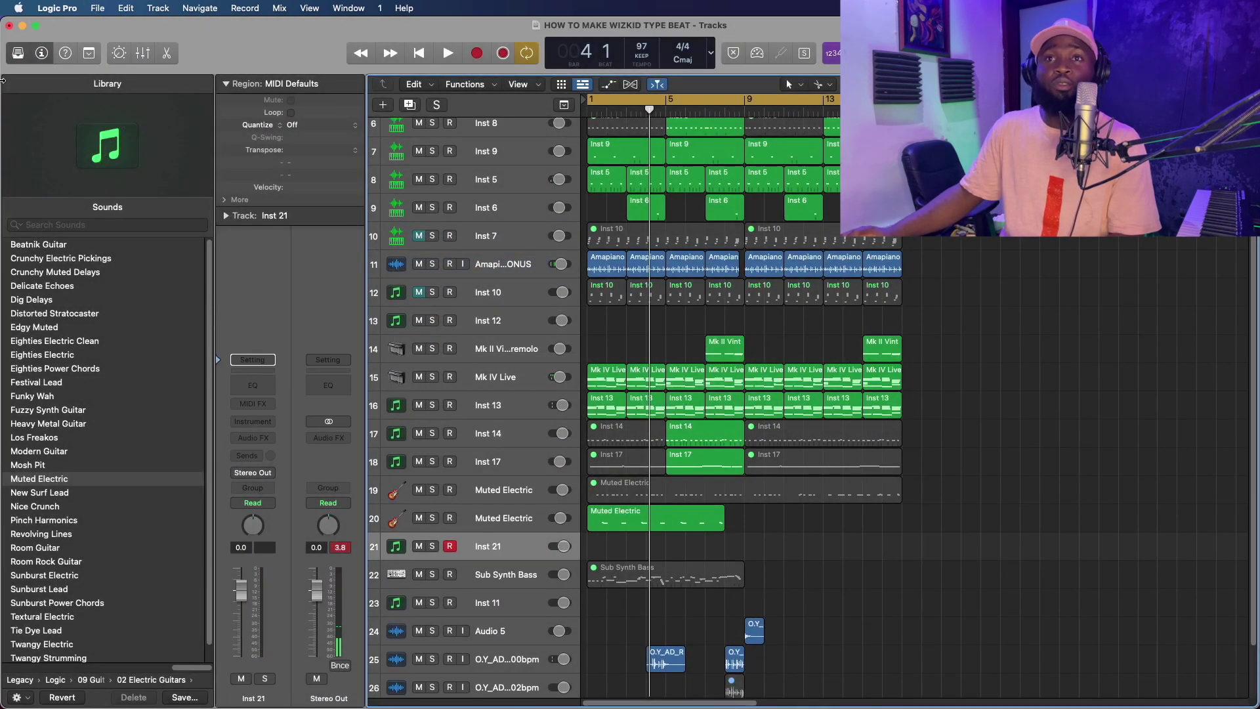
{"action": "left_click", "coordinate": [18, 52]}
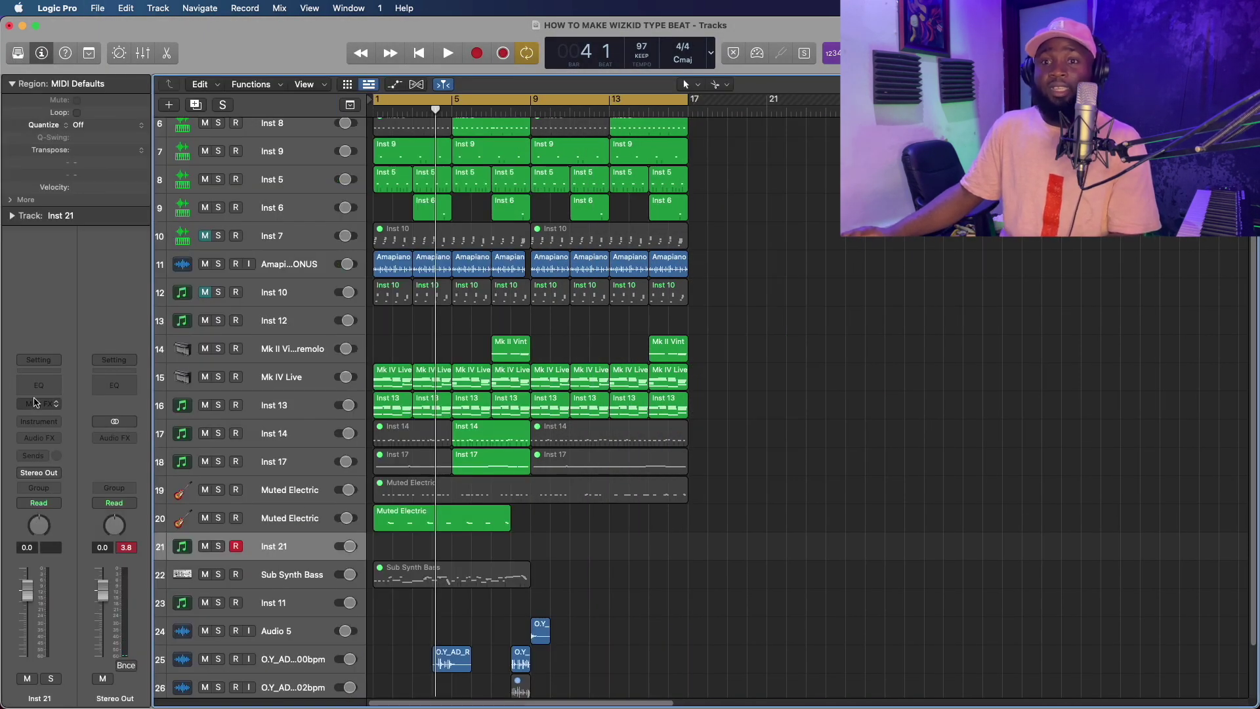
{"action": "left_click", "coordinate": [33, 423]}
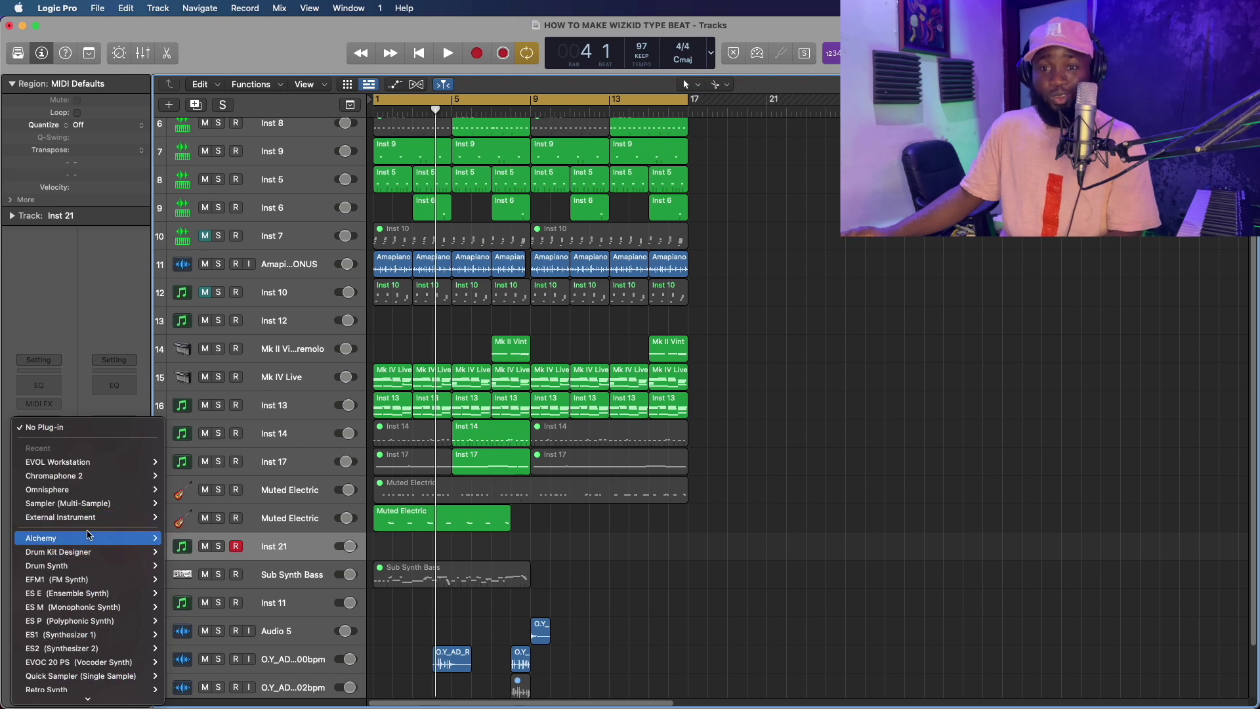
{"action": "left_click", "coordinate": [197, 686]}
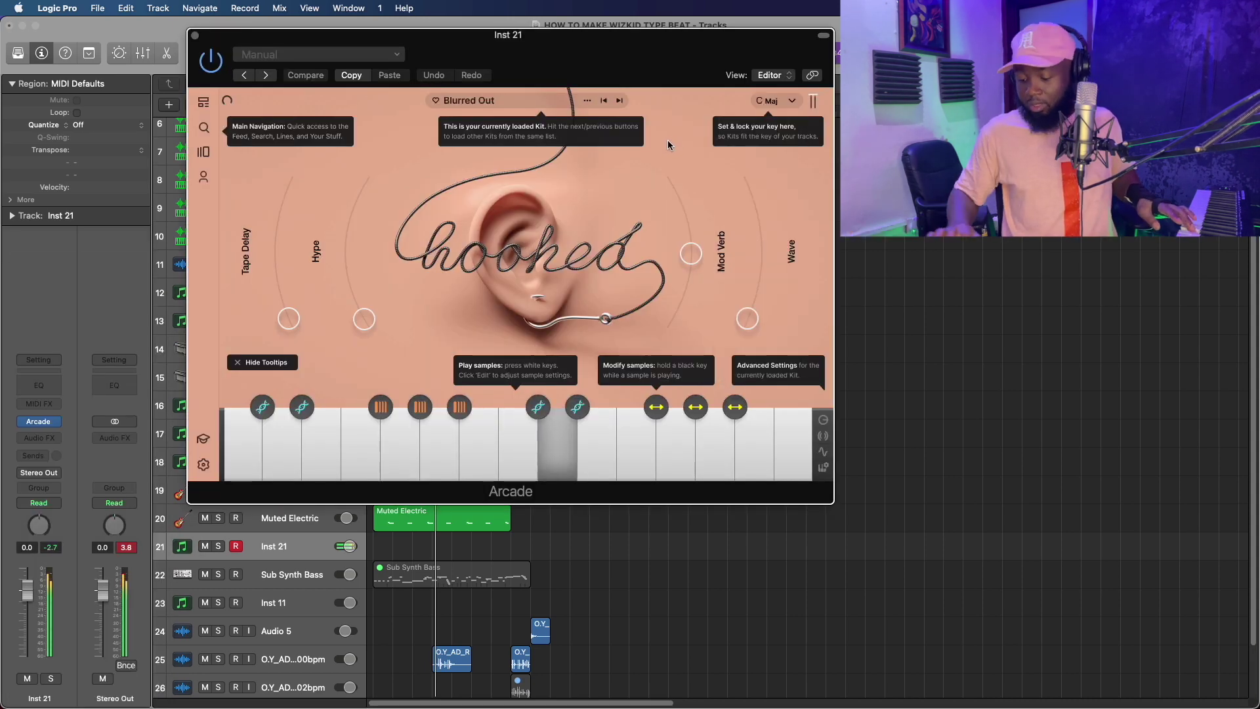
Try the Arcade sounds against the loop and set the Inst 21 track's volume to -4.0 dB.
{"action": "key", "text": "space"}
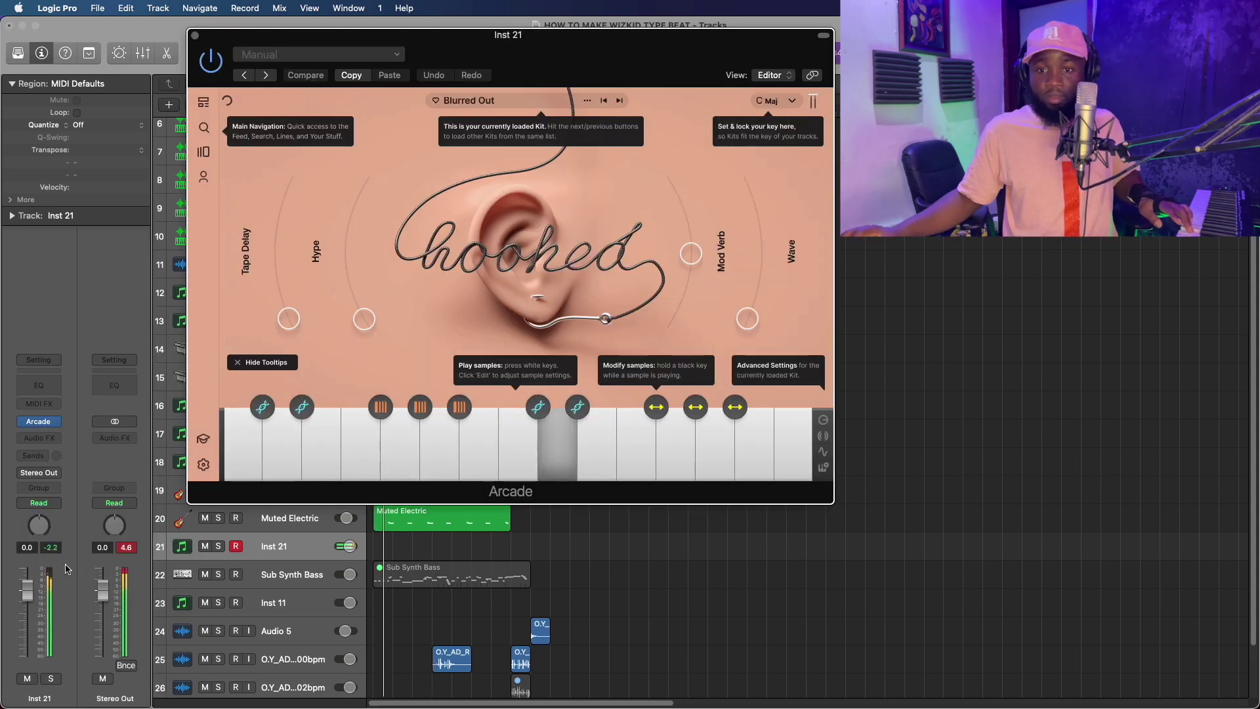
{"action": "left_click_drag", "start_coordinate": [20, 597], "coordinate": [20, 611]}
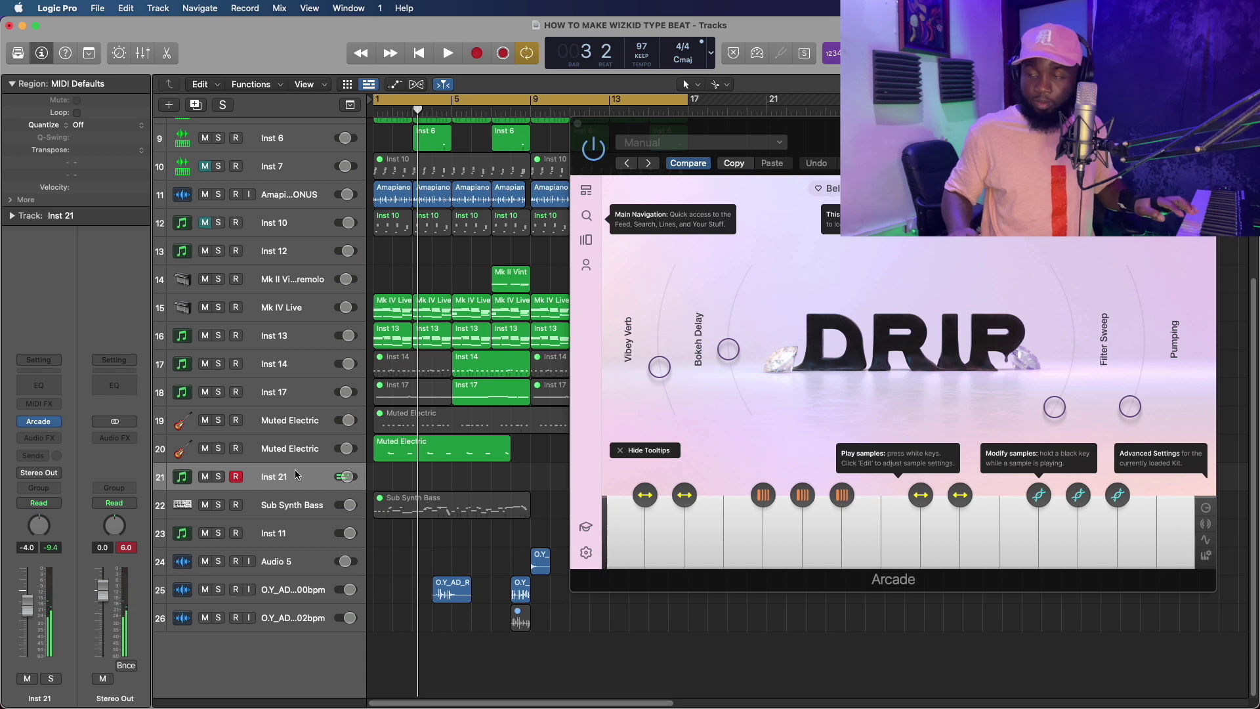
Play the Arcade samples along with the loop and capture the performance as a region on the Inst 21 track.
{"action": "key", "text": "space"}
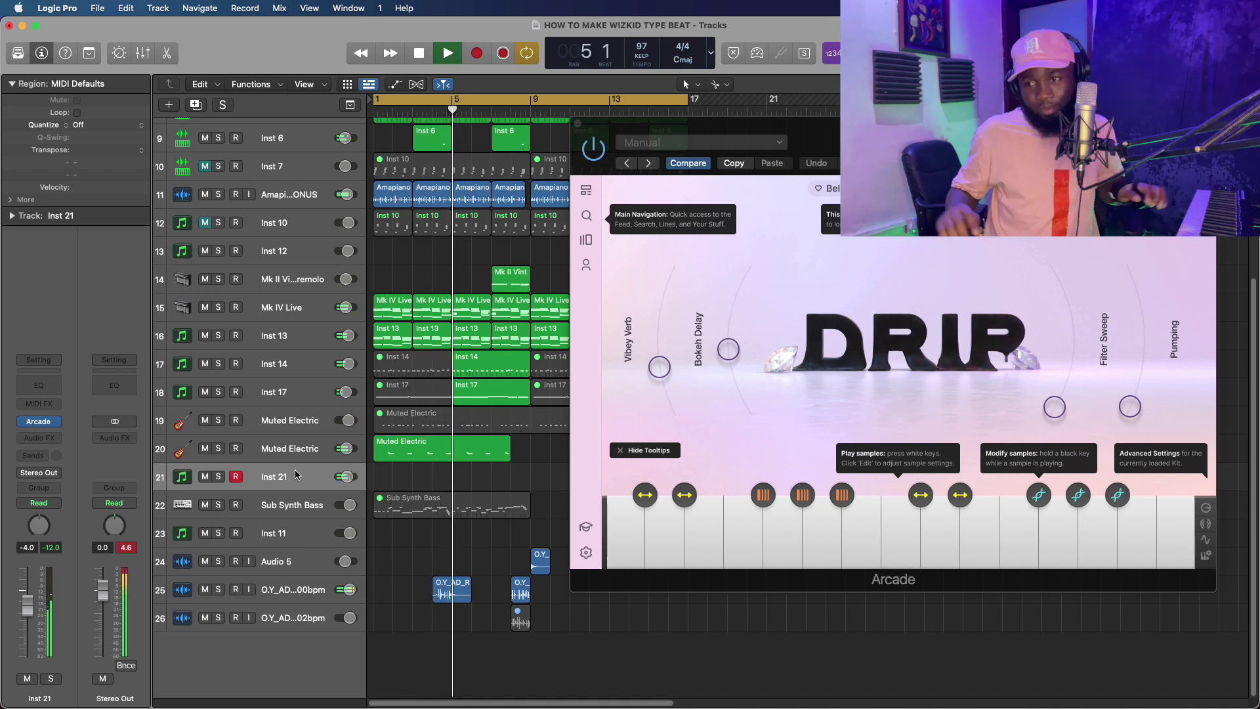
{"action": "key", "text": "space"}
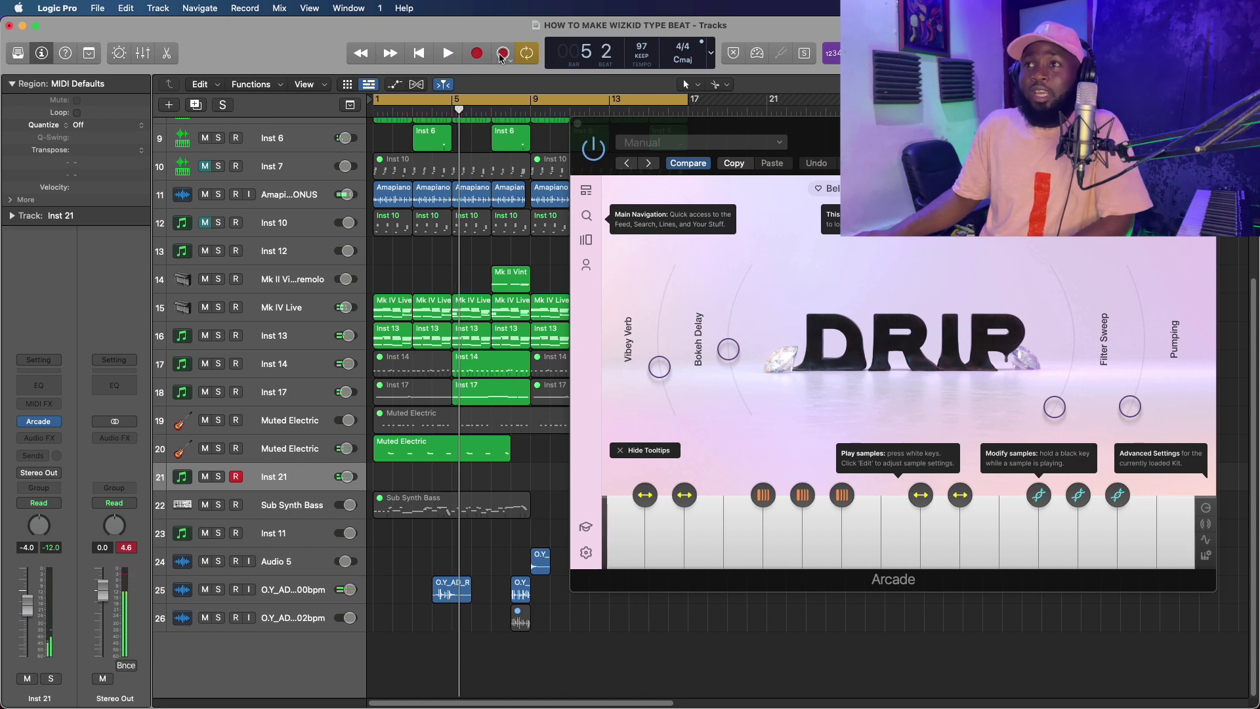
{"action": "key", "text": "shift+r"}
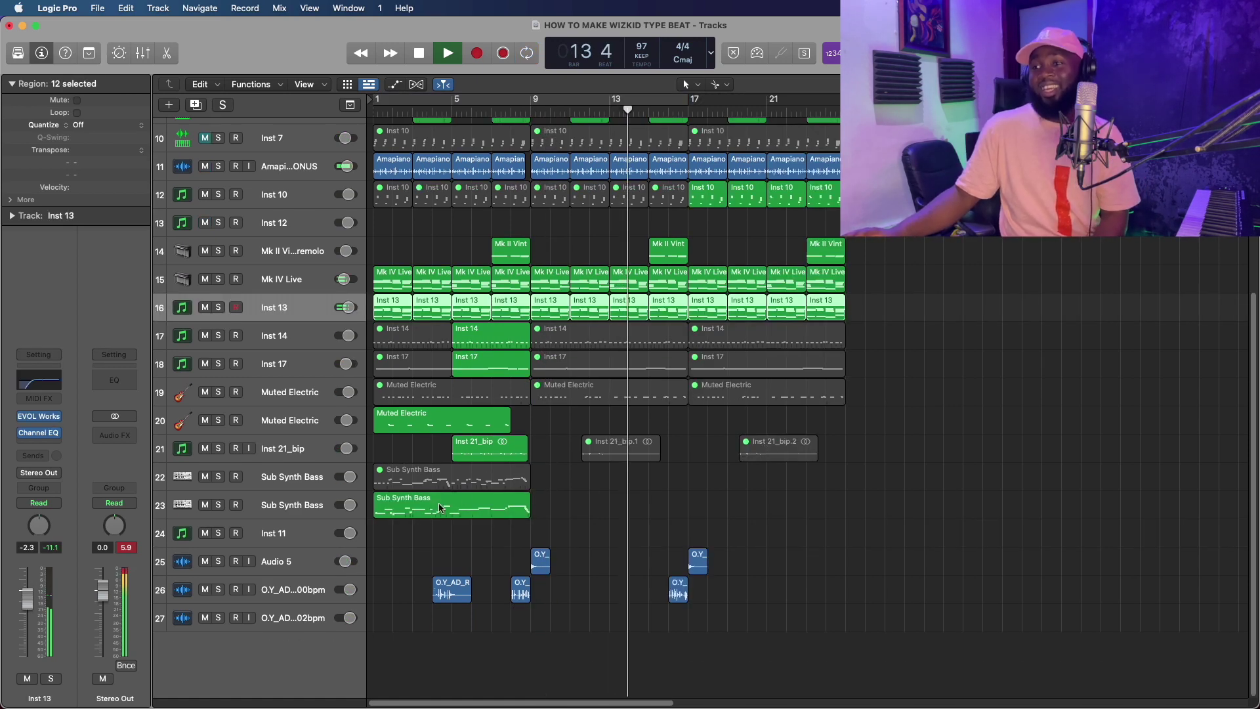
Play a bass part over the beat on the Sub Synth Bass track 23 and capture it as a region.
{"action": "left_click", "coordinate": [295, 504]}
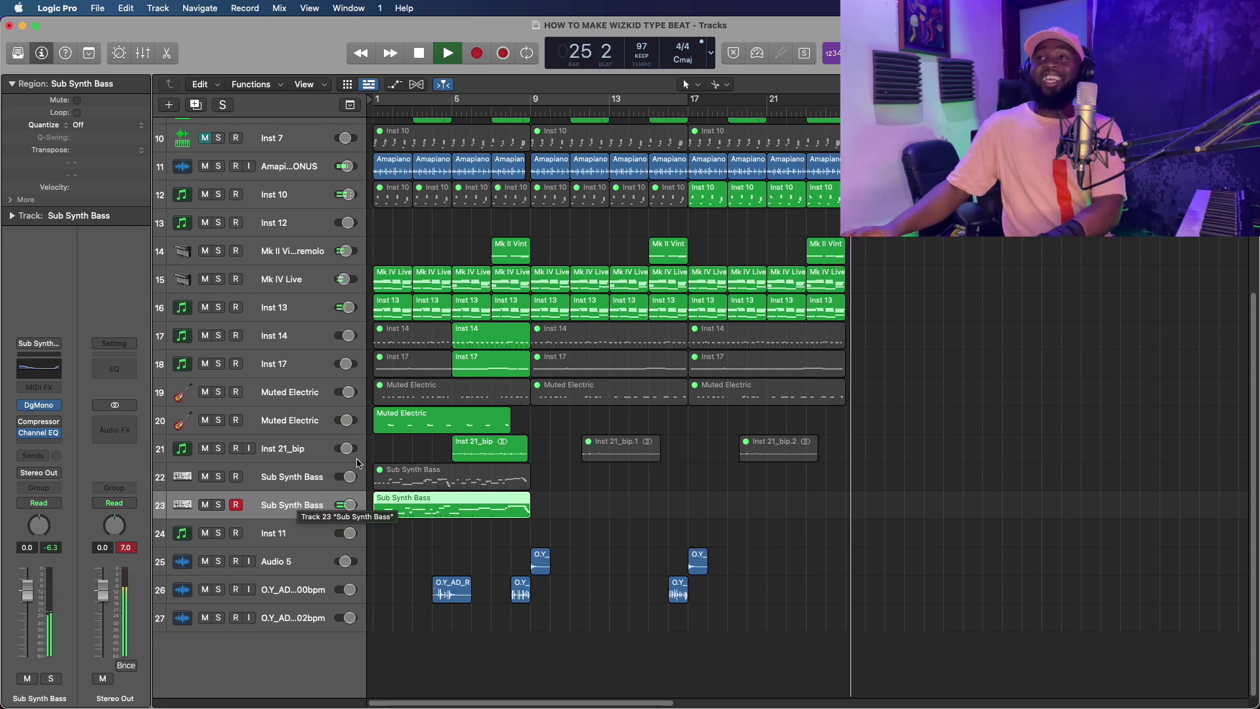
{"action": "key", "text": "super+z"}
{"action": "key", "text": "space"}
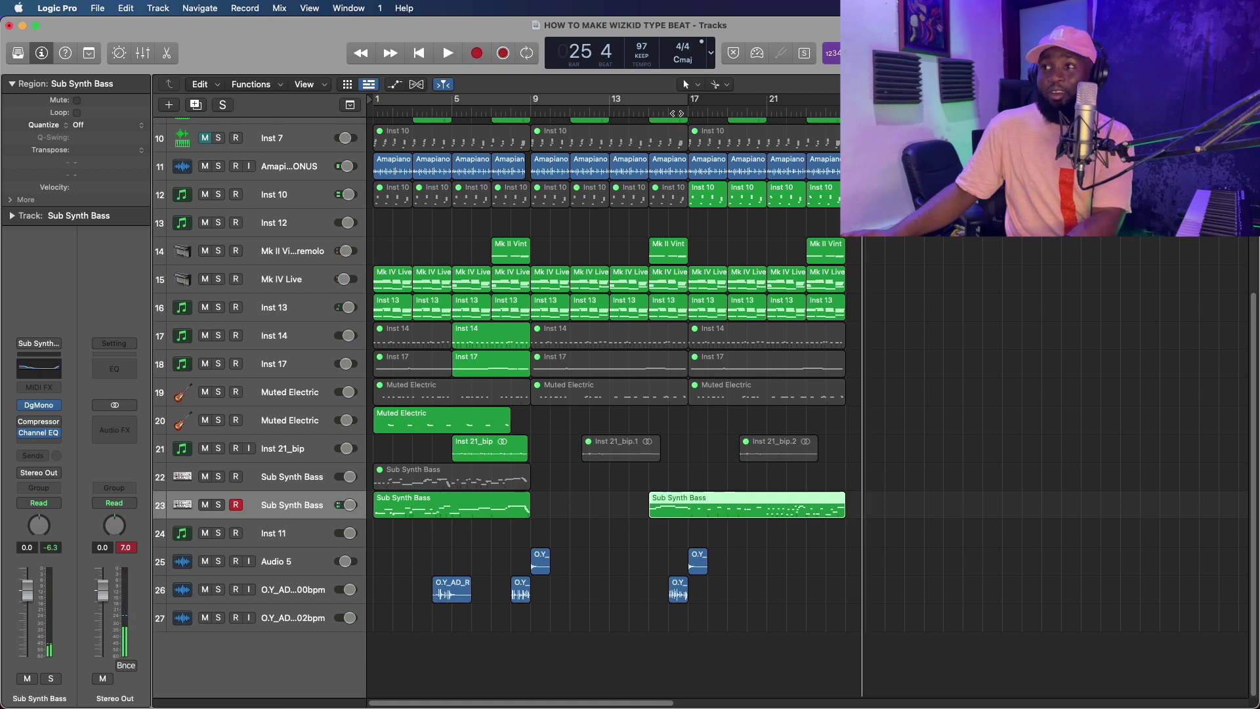
Mute the new Sub Synth Bass region around bars 15 to 25 and move it up to track 22.
{"action": "left_click", "coordinate": [687, 109]}
{"action": "key", "text": "ctrl+m"}
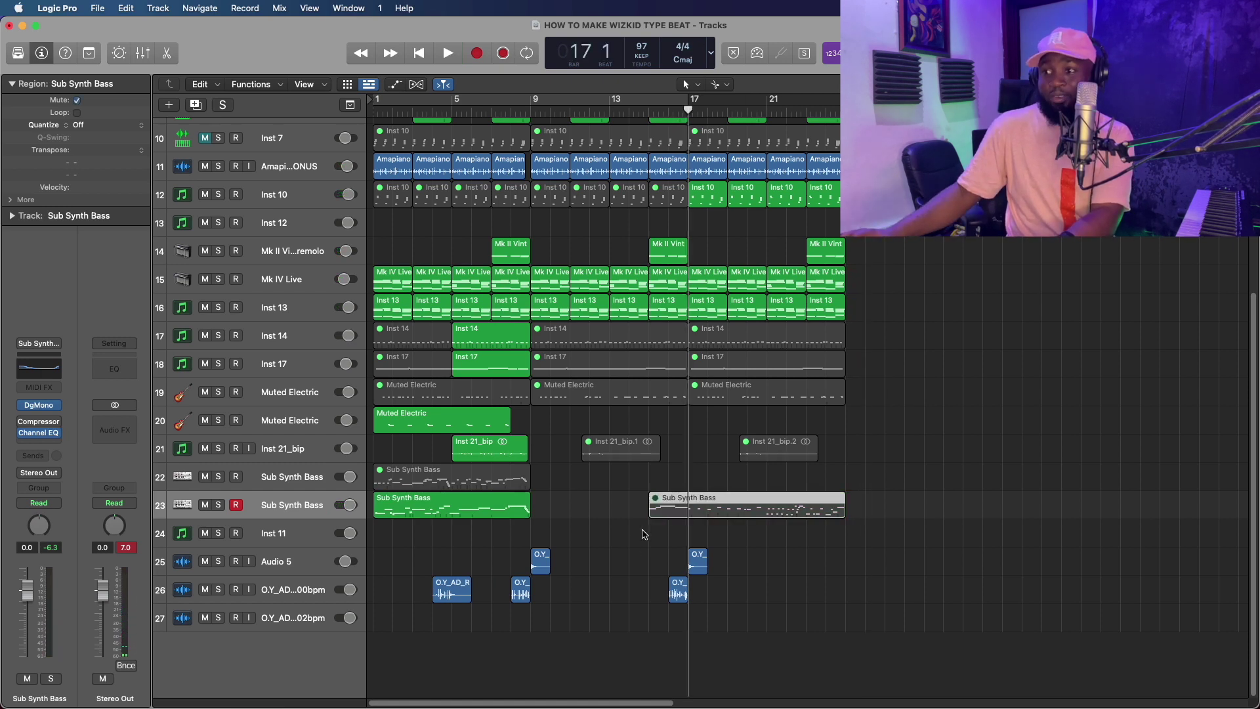
{"action": "left_click_drag", "start_coordinate": [678, 505], "coordinate": [676, 487]}
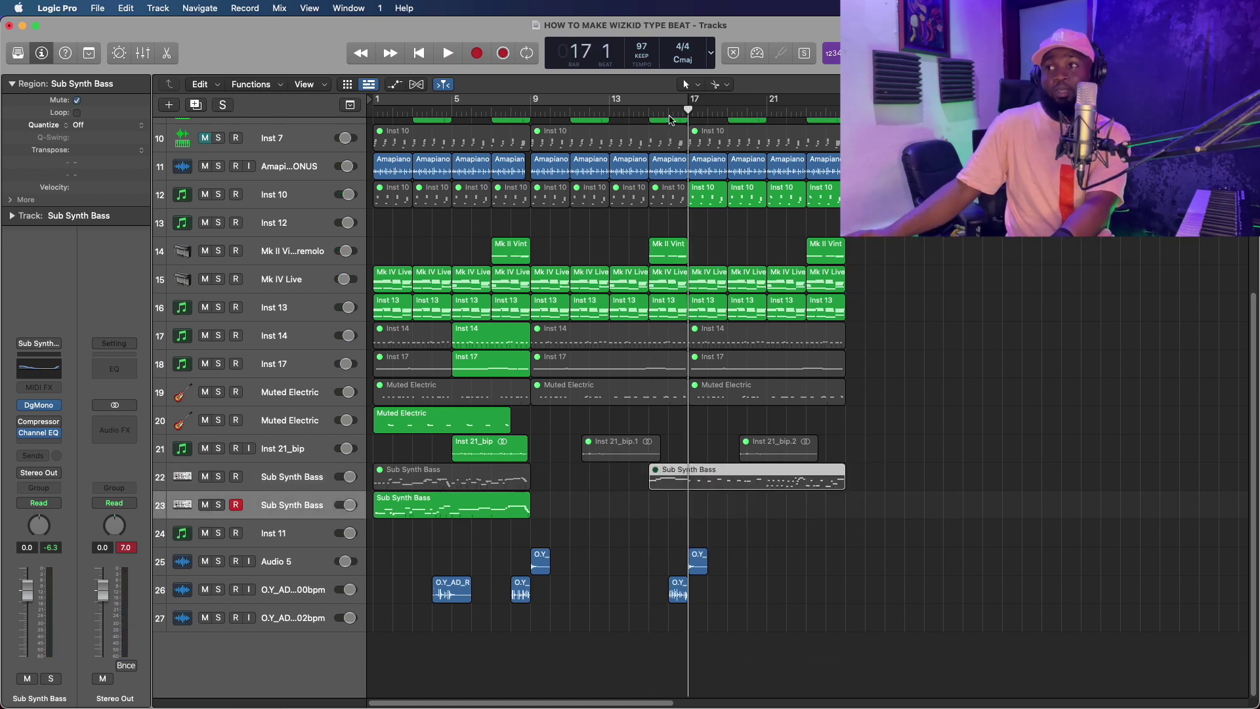
Play the beat from about bar 16 and capture another bass take from bar 17 on the Sub Synth Bass track 23.
{"action": "left_click", "coordinate": [671, 111]}
{"action": "key", "text": "space"}
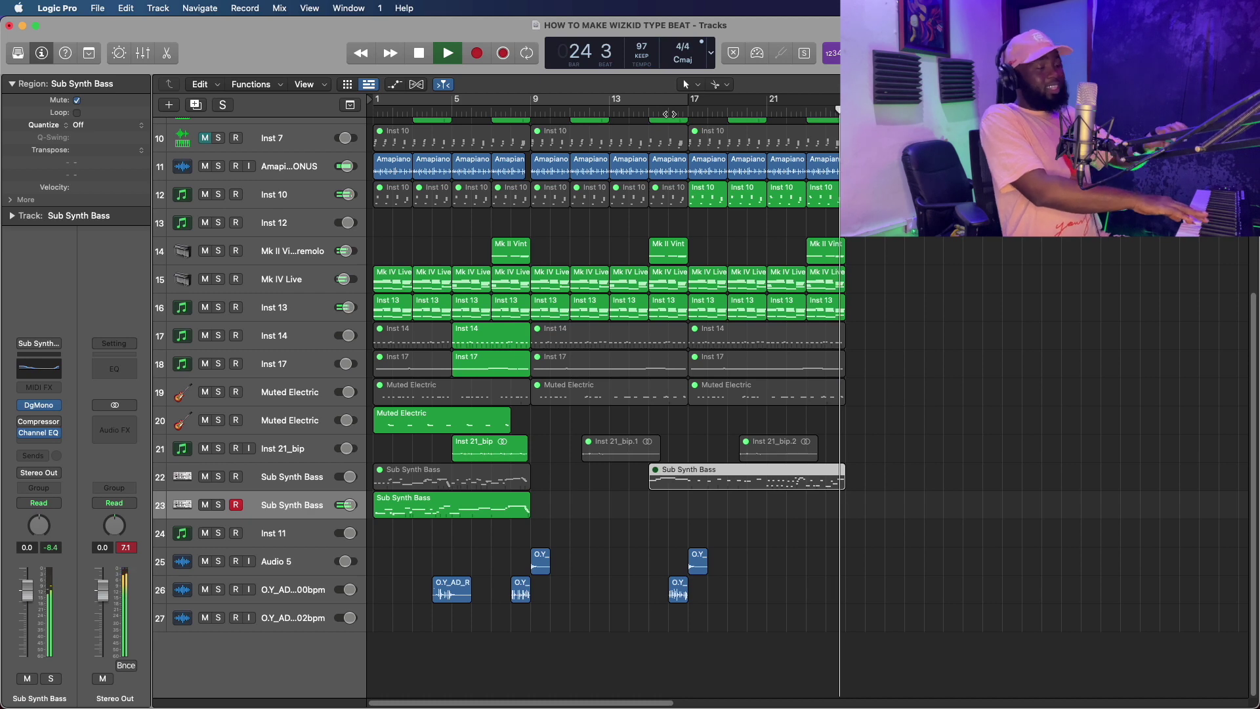
{"action": "key", "text": "space"}
Copy the drum fill regions on track 26 to bars 20 and 24, play from the beginning and save the project.
{"action": "left_click_drag", "start_coordinate": [453, 594], "coordinate": [763, 597]}
{"action": "key", "text": "Return"}
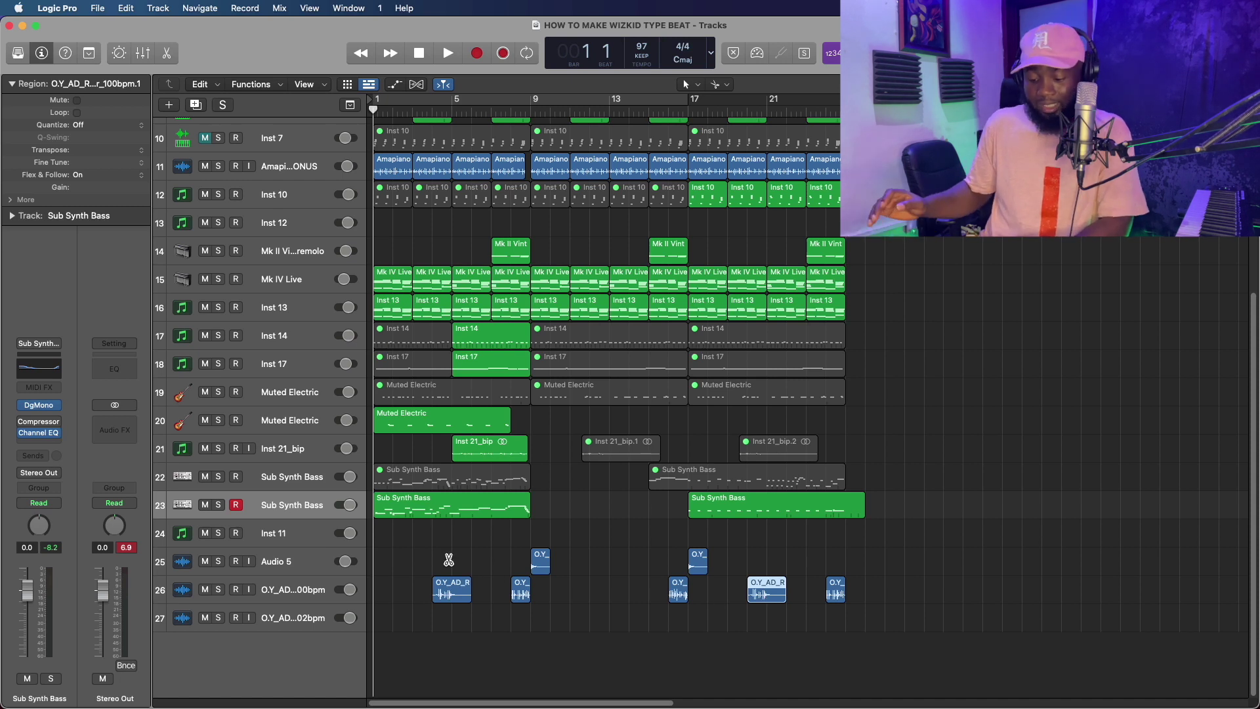
{"action": "key", "text": "space"}
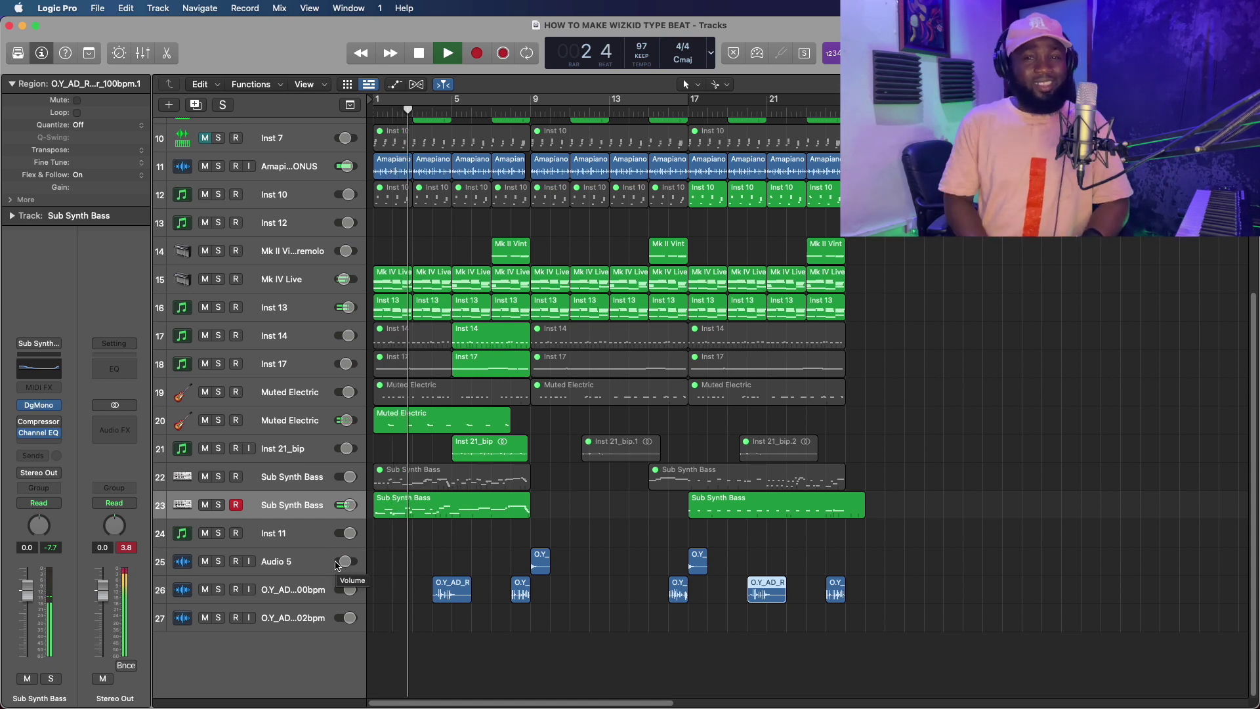
{"action": "key", "text": "super+s"}
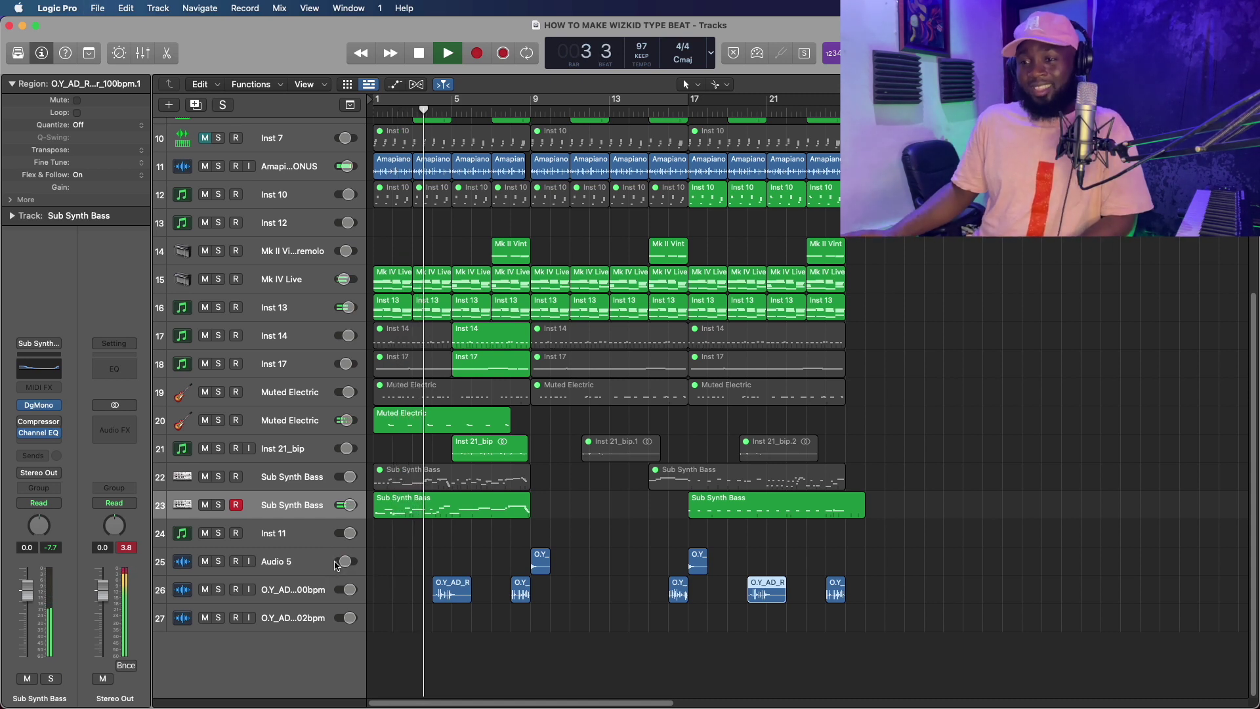
Check the track 26 fills and the Inst 21_bip track during playback, and unmute the Inst 17 region starting at bar 17.
{"action": "left_click", "coordinate": [290, 594]}
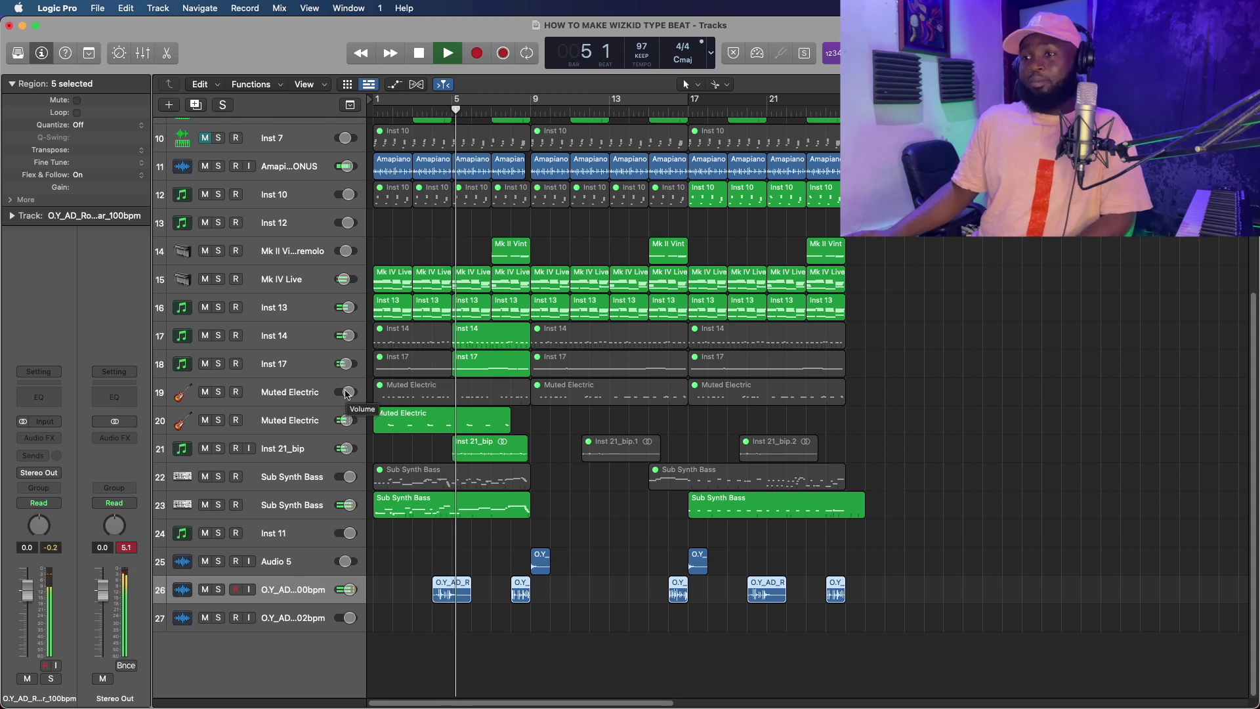
{"action": "left_click", "coordinate": [298, 444]}
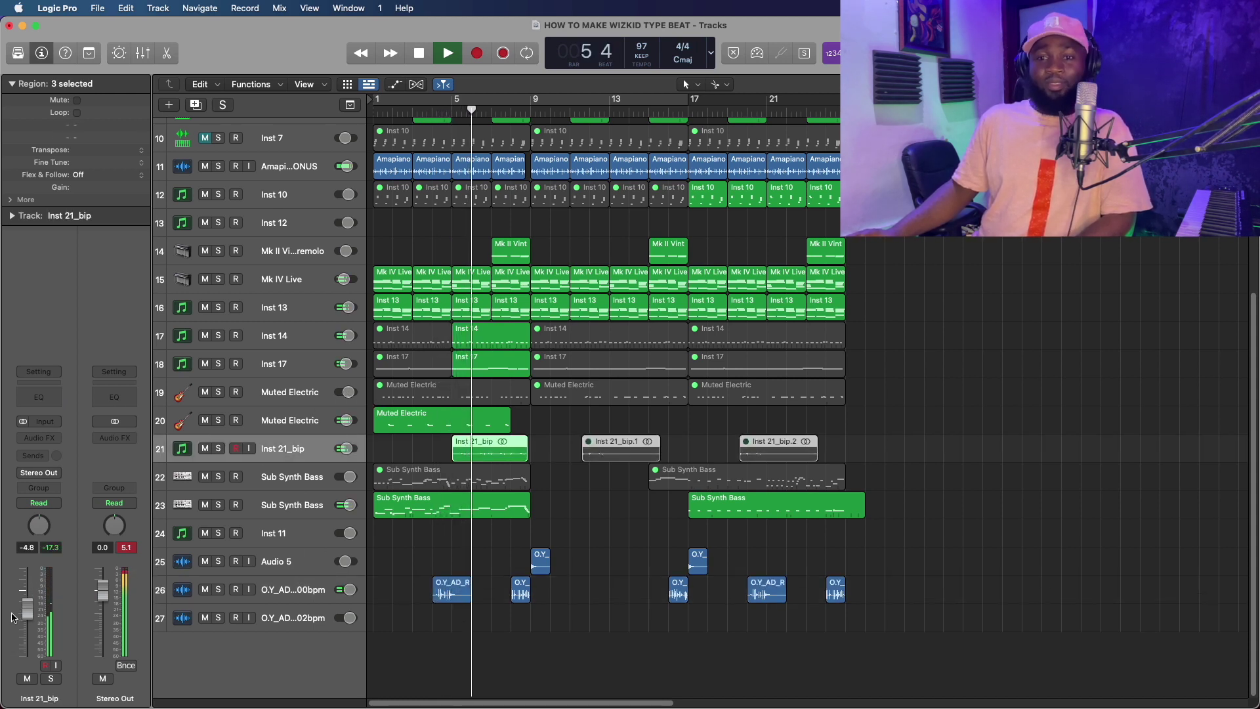
{"action": "left_click", "coordinate": [742, 374]}
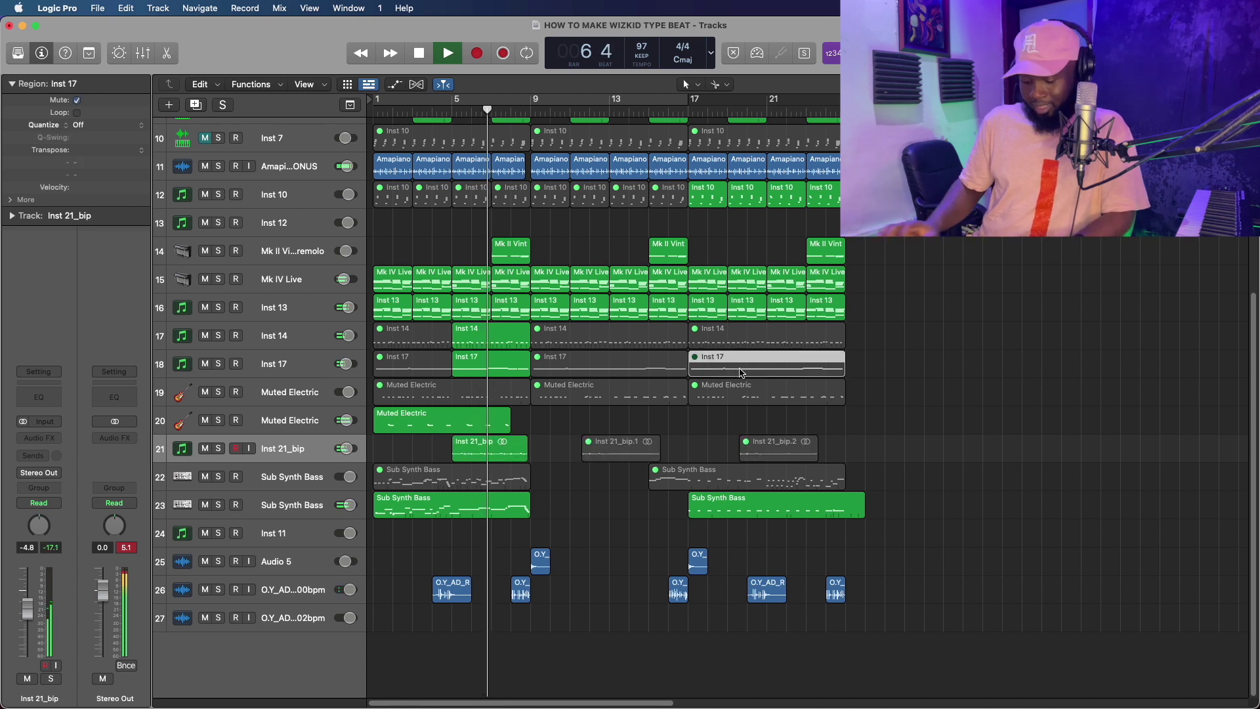
{"action": "key", "text": "ctrl+m"}
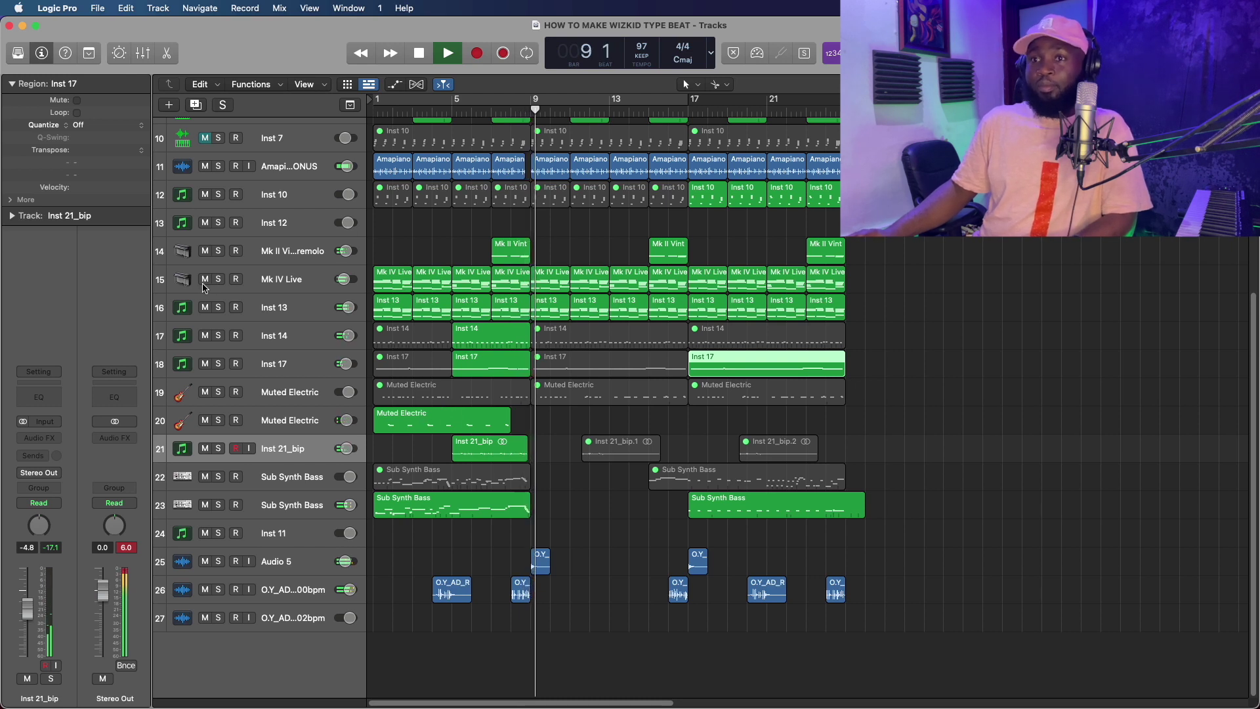
Lower the Mk IV Live track's volume to -14.6 dB during playback.
{"action": "left_click", "coordinate": [185, 281]}
{"action": "left_click", "coordinate": [203, 281]}
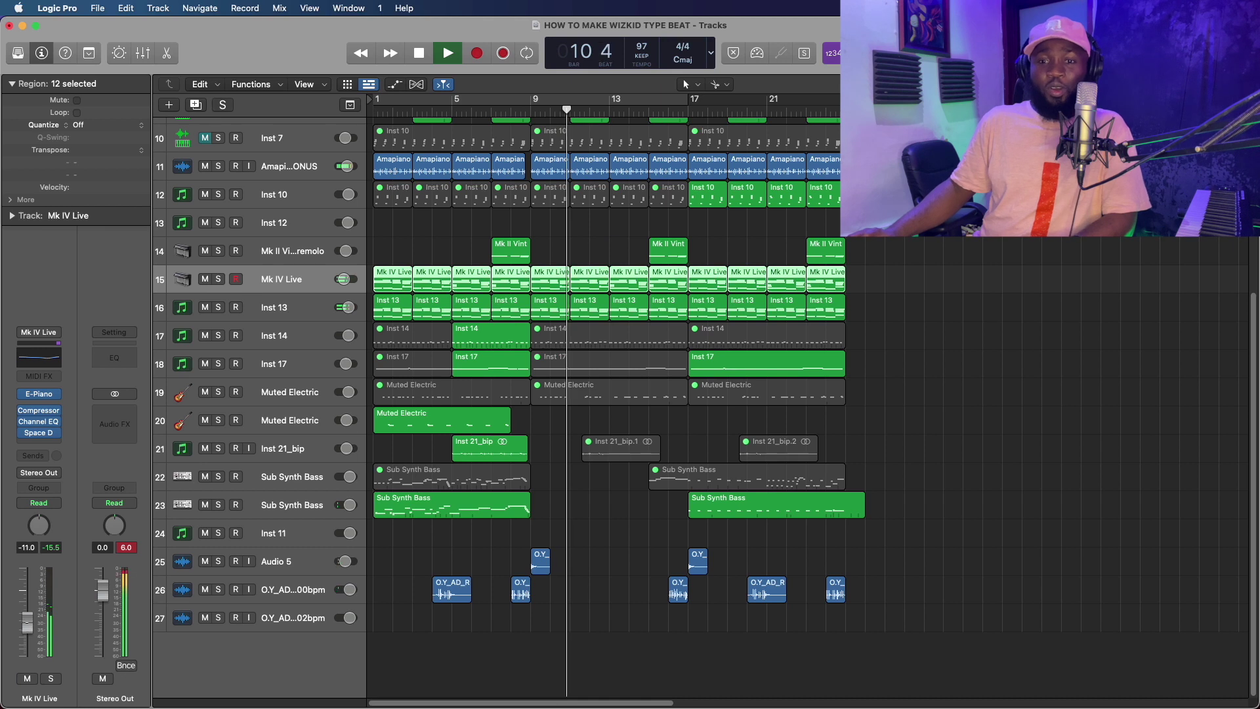
{"action": "left_click_drag", "start_coordinate": [27, 621], "coordinate": [27, 630]}
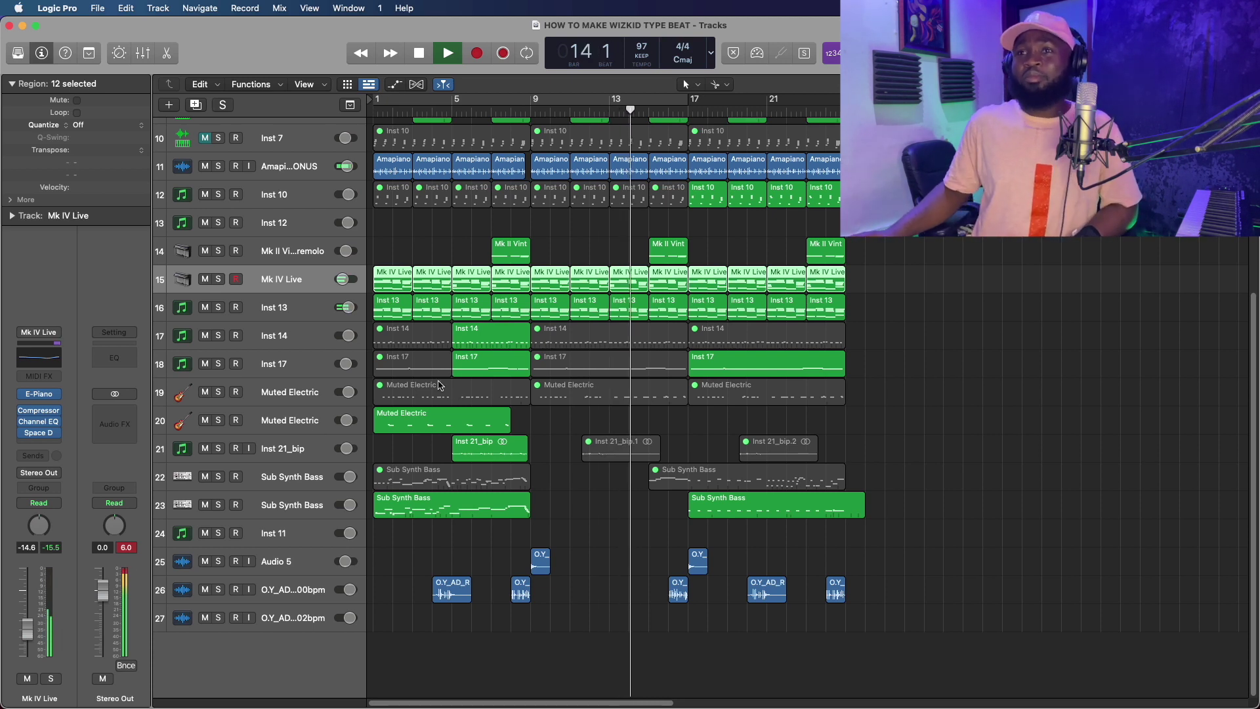
Mute tracks 12 through 23, from Inst 10 down to the second Sub Synth Bass.
{"action": "left_click", "coordinate": [300, 234]}
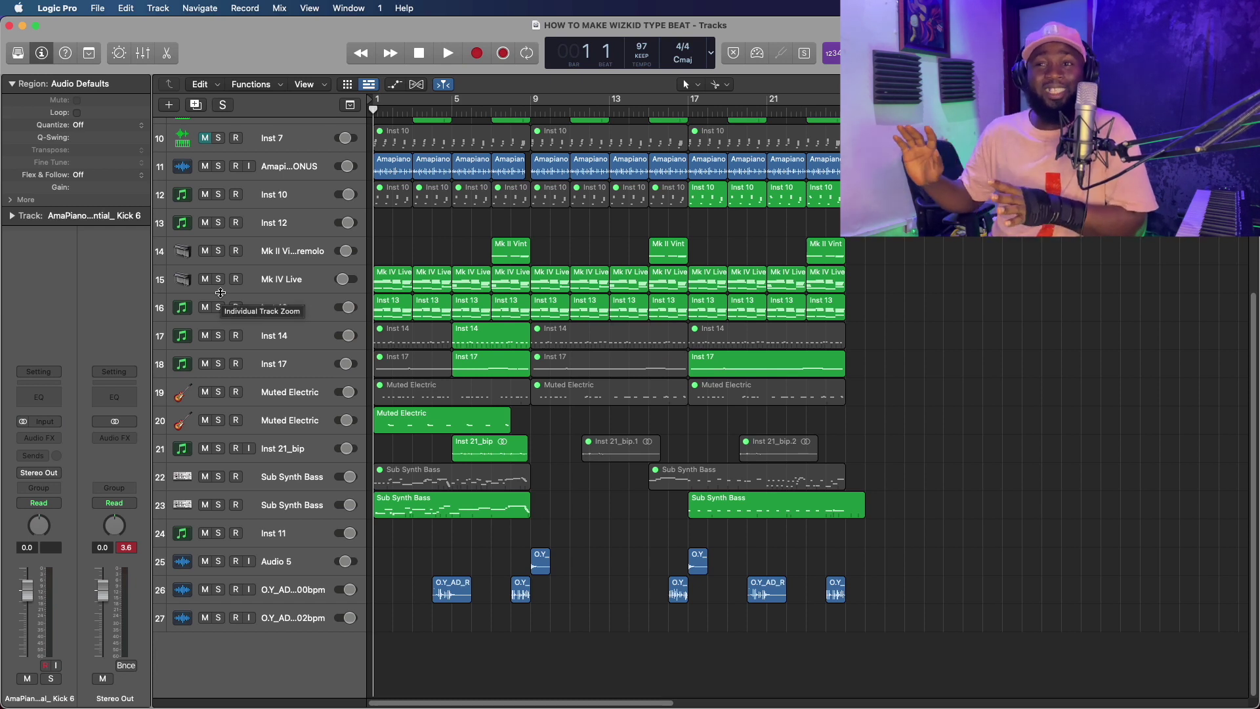
{"action": "left_click_drag", "start_coordinate": [206, 282], "coordinate": [212, 495]}
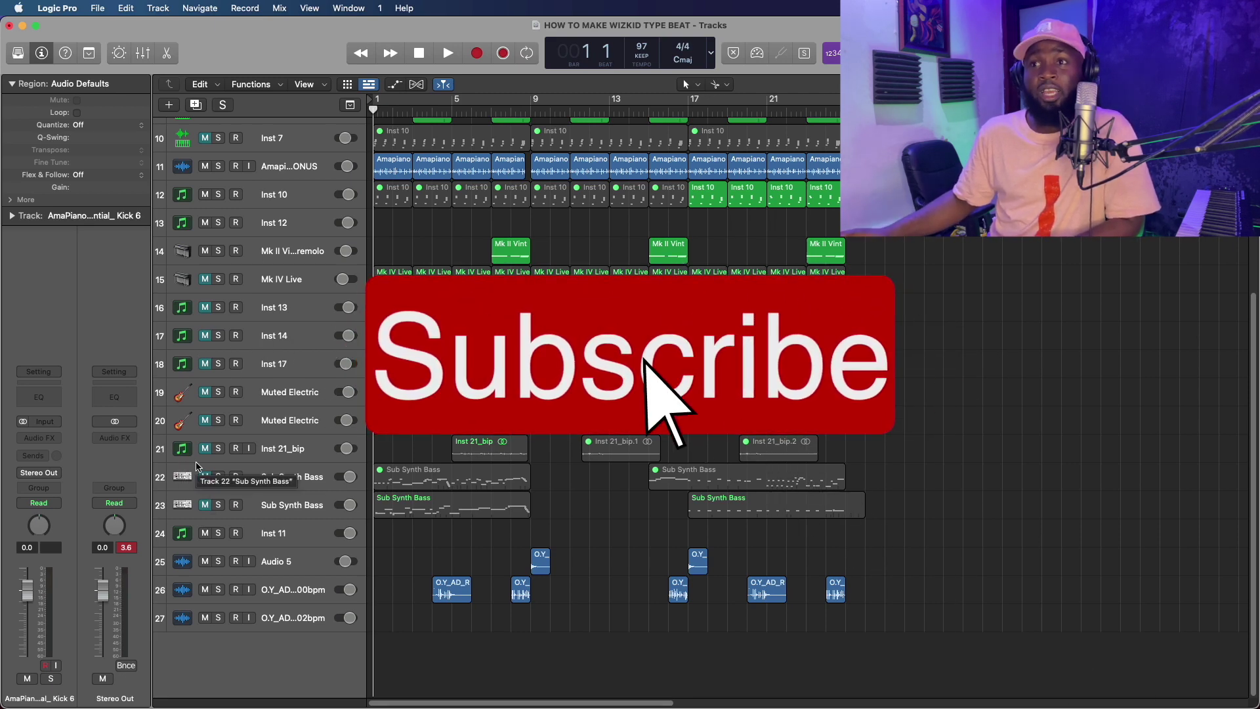
{"action": "left_click_drag", "start_coordinate": [205, 194], "coordinate": [209, 256]}
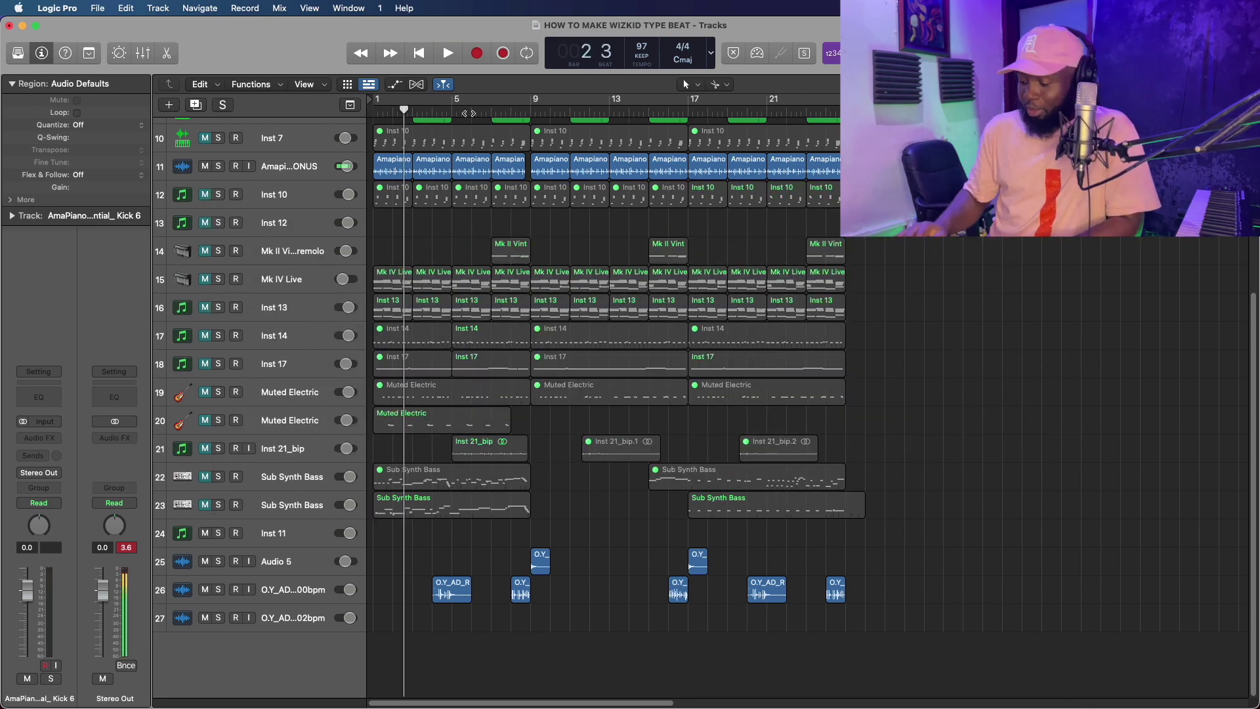
Play the remaining drum and percussion tracks from the start of the project.
{"action": "key", "text": "space"}
{"action": "key", "text": "space"}
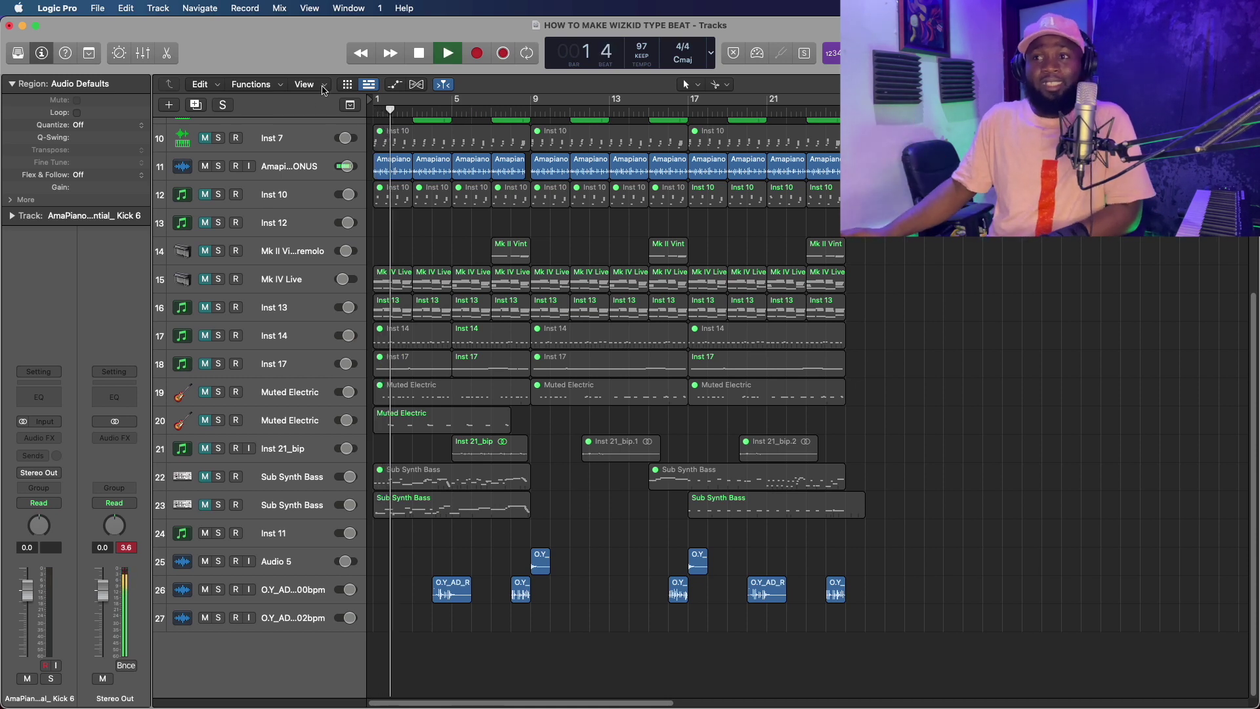
{"action": "key", "text": "space"}
Duplicate the Mk IV Live track, keep the new track 16 unmuted, and show the on-screen keyboard for it.
{"action": "left_click", "coordinate": [295, 284]}
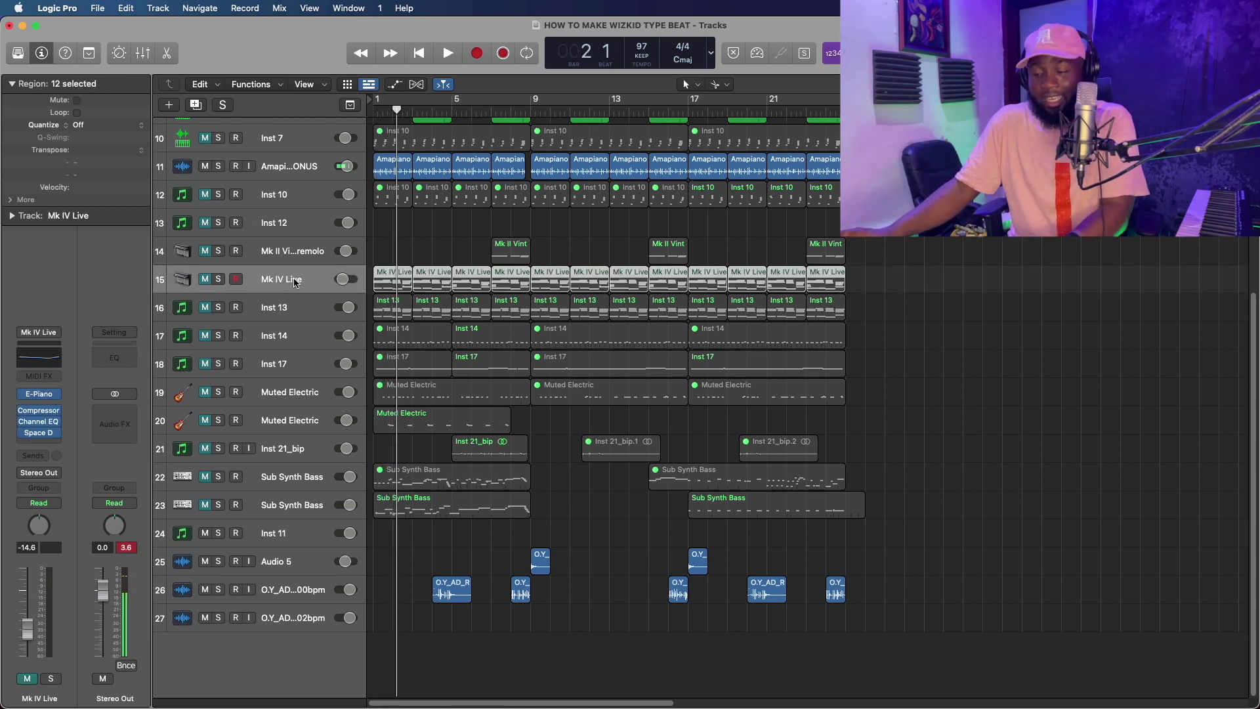
{"action": "key", "text": "super+d"}
{"action": "left_click", "coordinate": [206, 312]}
{"action": "key", "text": "super+k"}
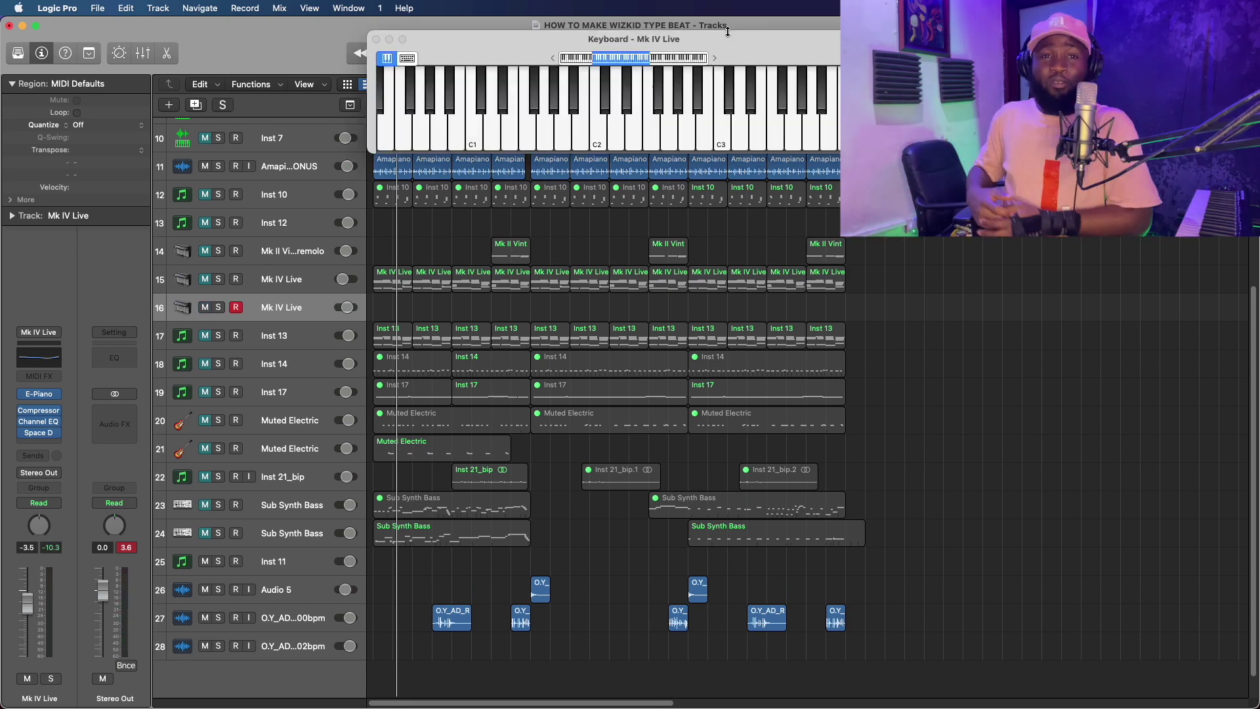
{"action": "key", "text": "Return"}
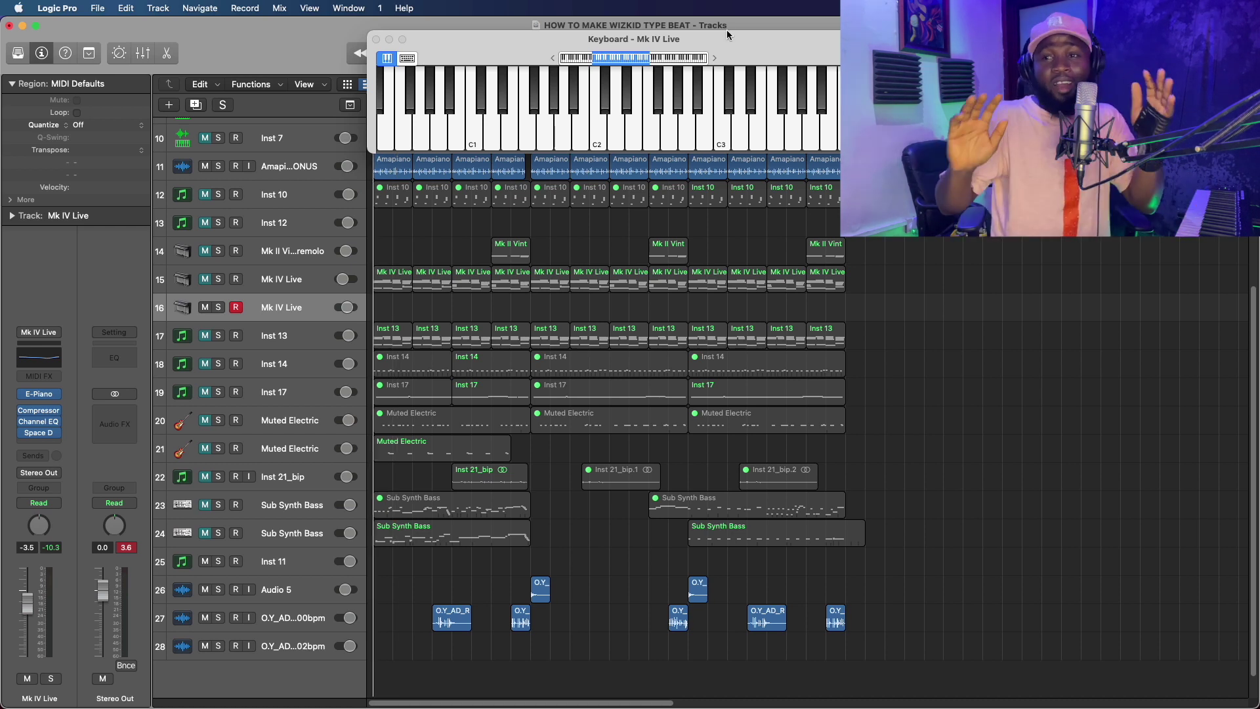